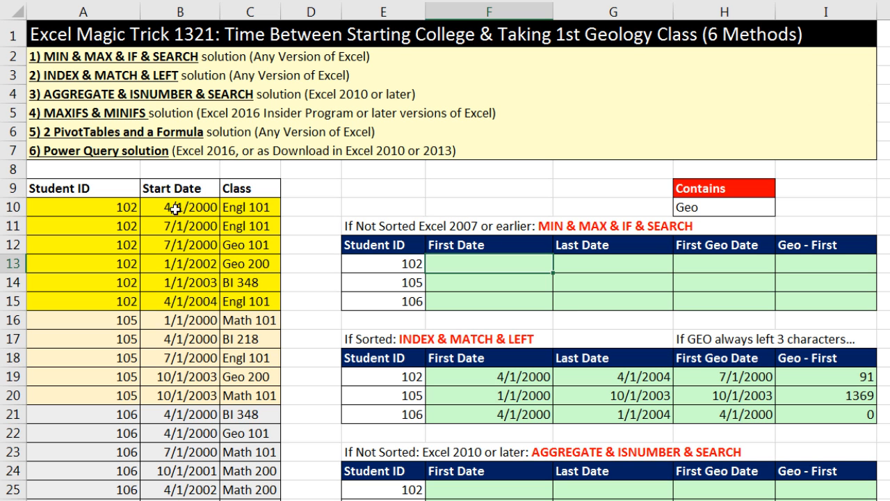
Step: Examine the start dates and geology classes for students 102 and 105 and the empty date columns in the first solution table
left_click_drag(83, 210, 251, 303)
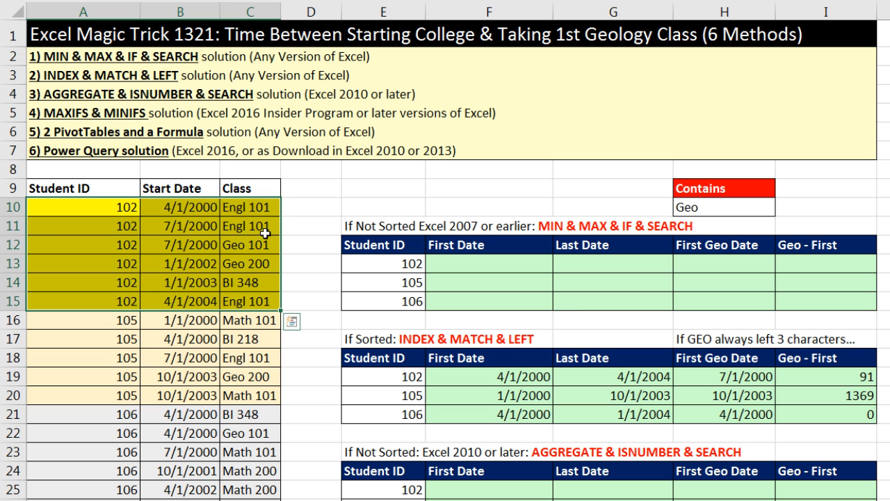
left_click(206, 207)
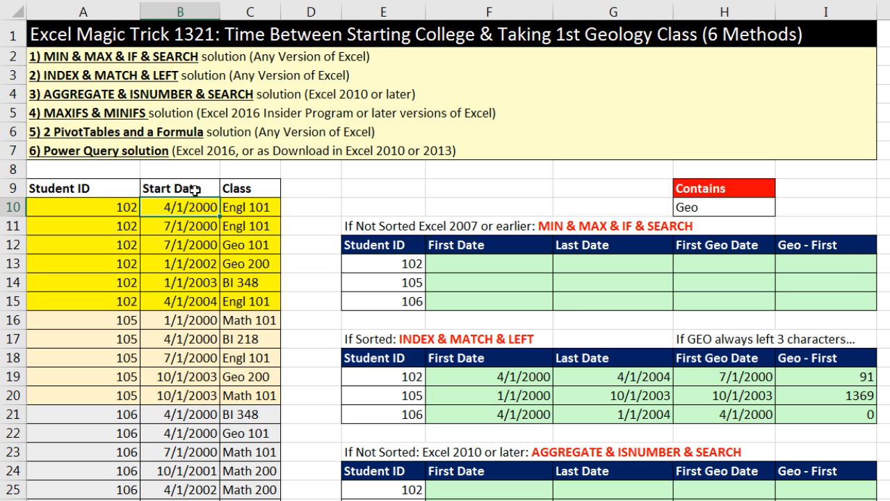
left_click(247, 248)
left_click(199, 251)
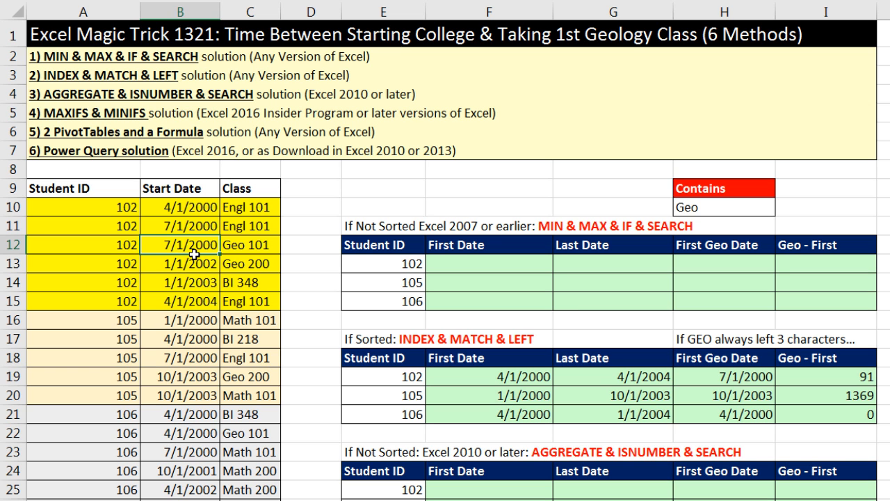
left_click(186, 321)
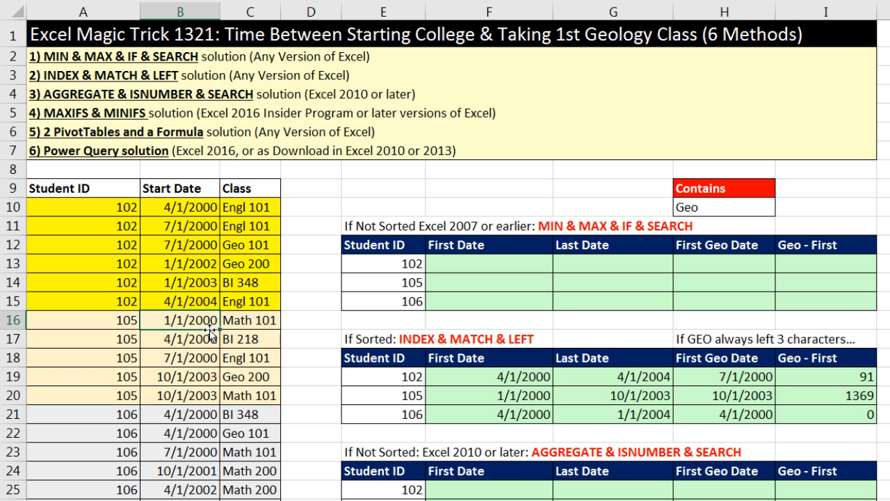
left_click(201, 378)
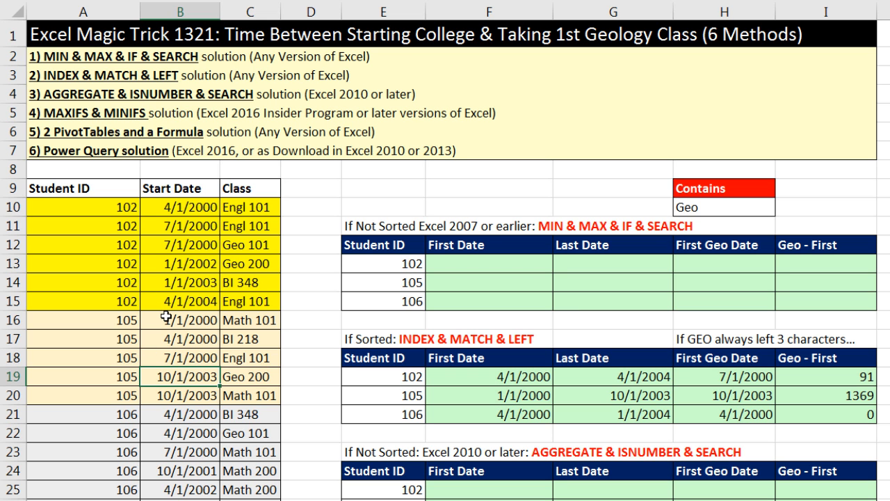
left_click(418, 277)
left_click(499, 264)
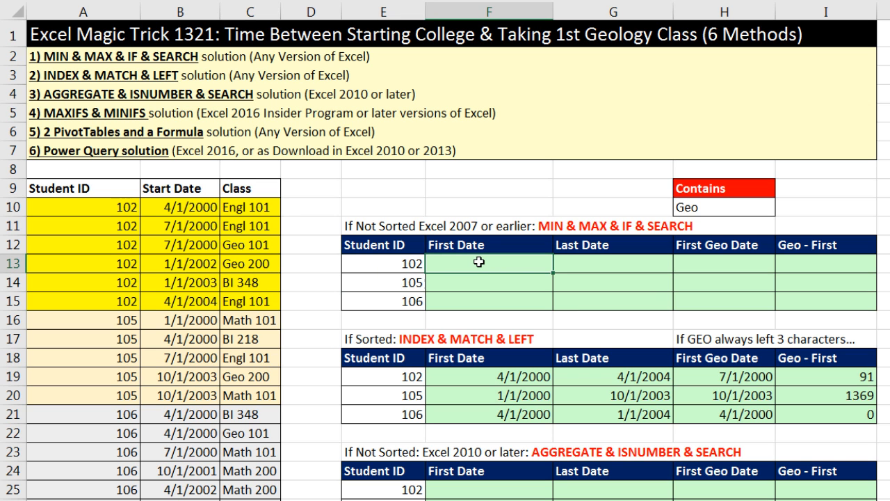
left_click(590, 259)
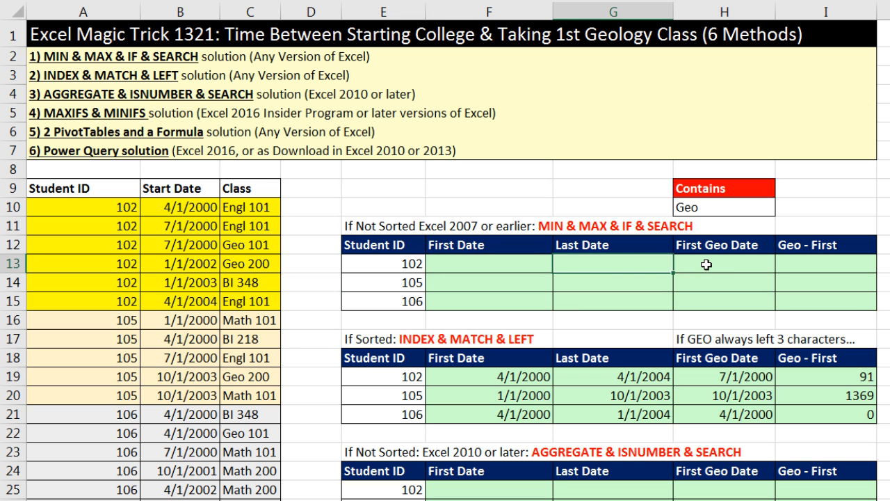
left_click(704, 265)
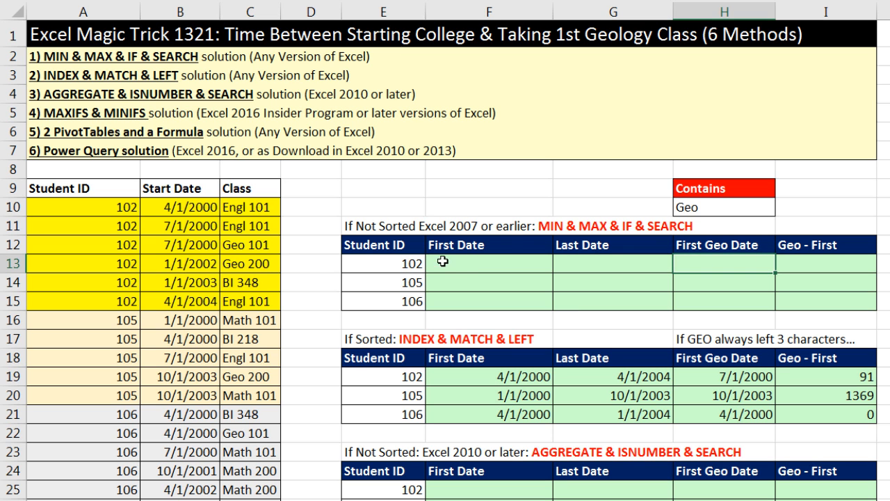
Step: Start a MIN formula in F13, the First Date cell for student 102
left_click(466, 264)
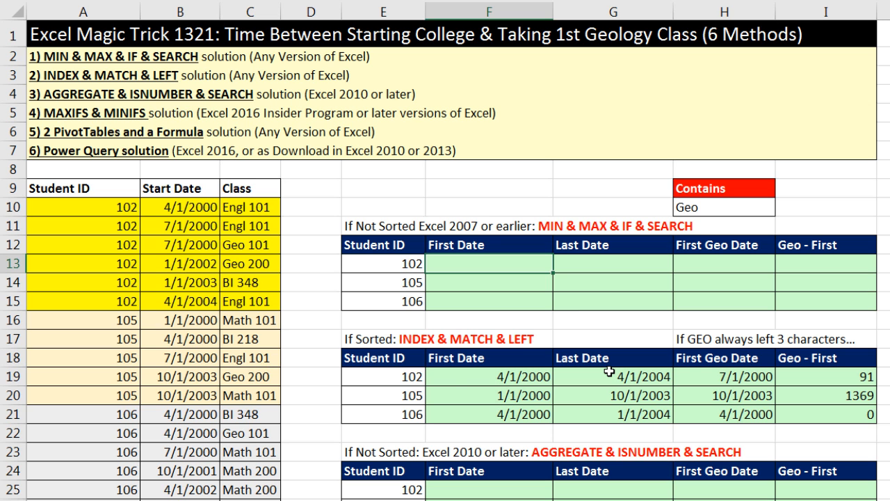
type("=min")
key("Tab")
left_click_drag(198, 207, 199, 462)
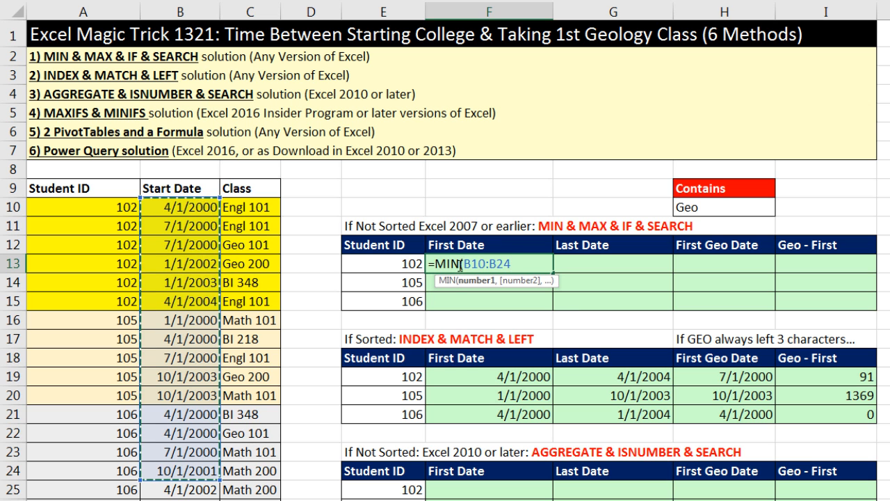
key("shift+Left")
key("shift+Left")
key("shift+Left")
key("shift+Left")
key("shift+Left")
key("shift+Left")
key("shift+Left")
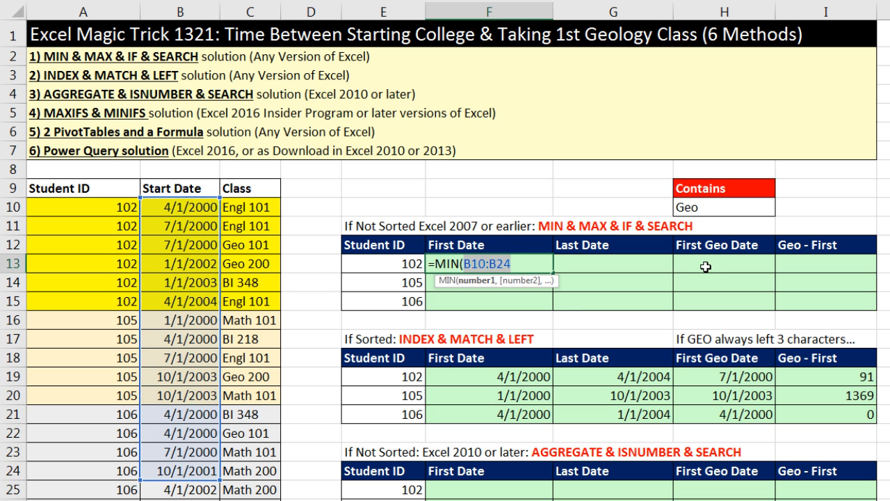
Step: Nest an IF inside MIN with the logical test $A$10:$A$28=E13, and preview the test's evaluated array before restoring it
type("IF(")
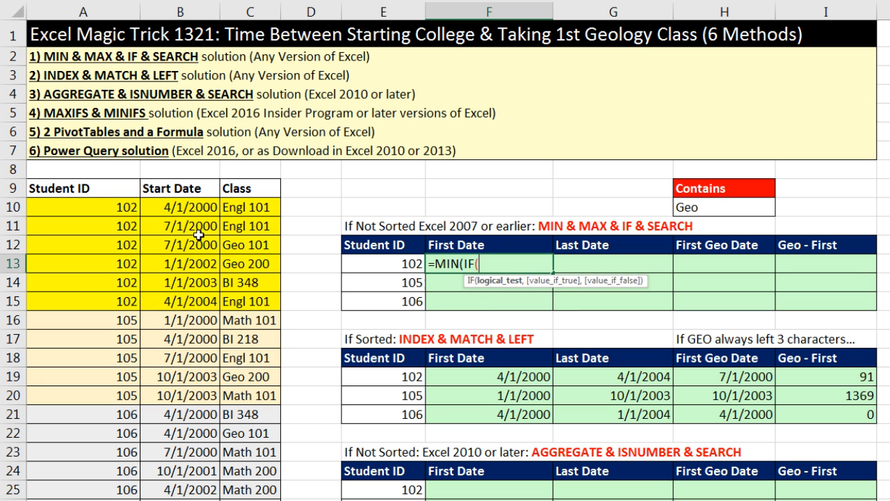
left_click_drag(69, 212, 81, 487)
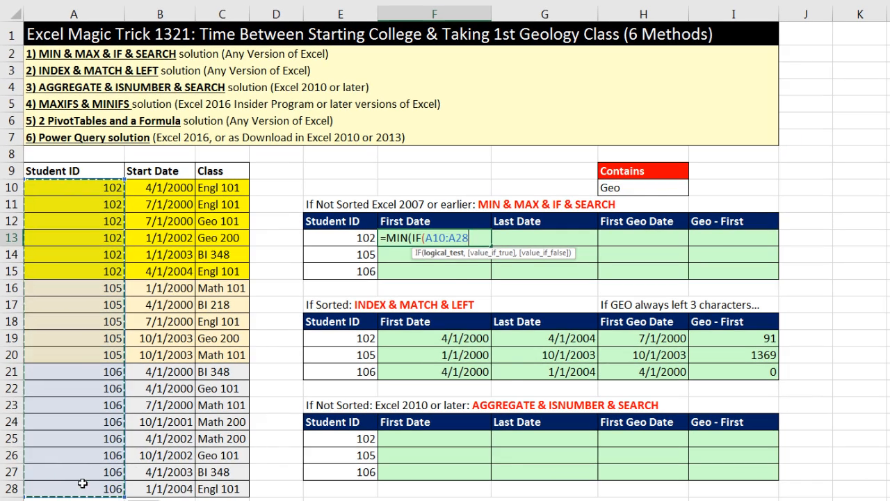
key("F4")
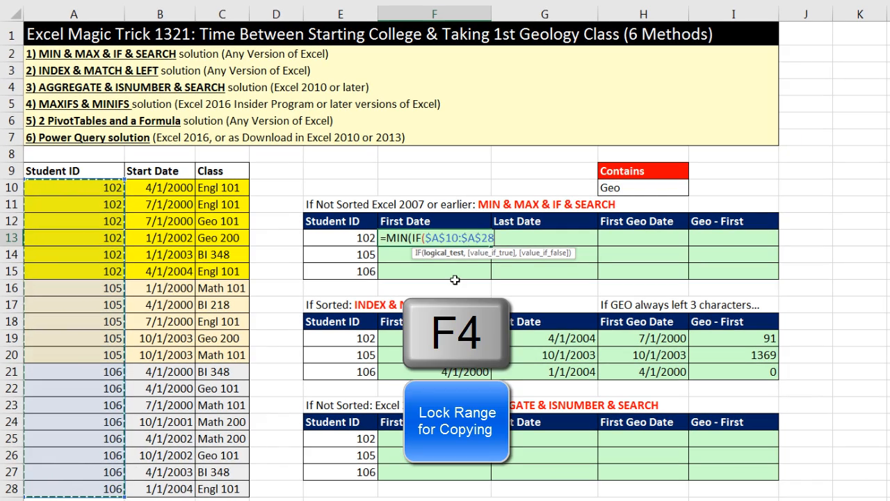
type("=")
left_click(369, 237)
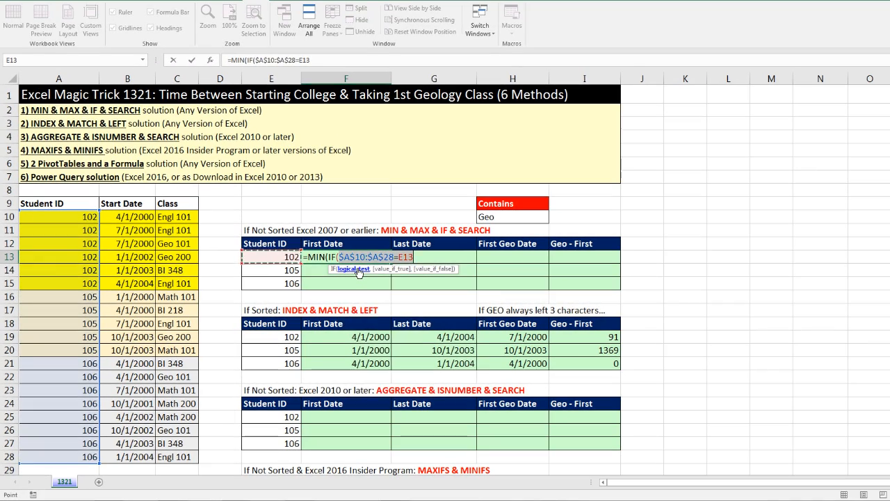
key("F9")
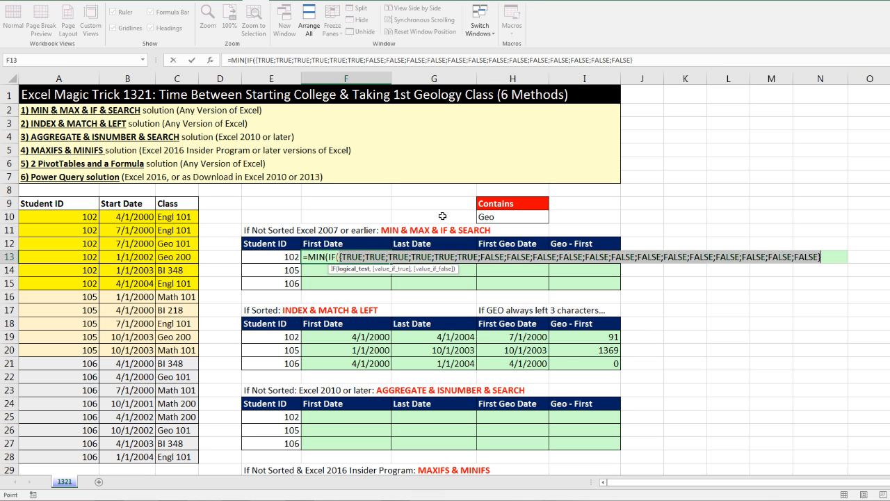
key("ctrl+z")
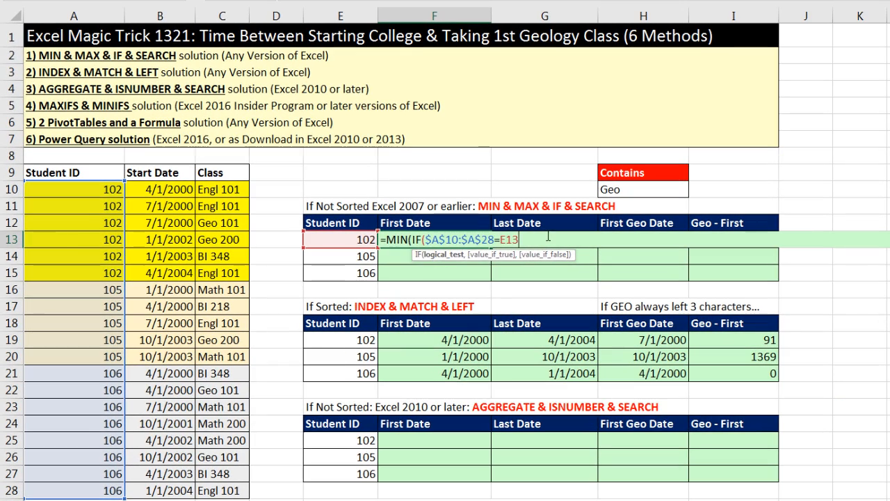
Step: Set the IF's value-if-true to the locked start date range $B$10:$B$28 and close the IF
type(",")
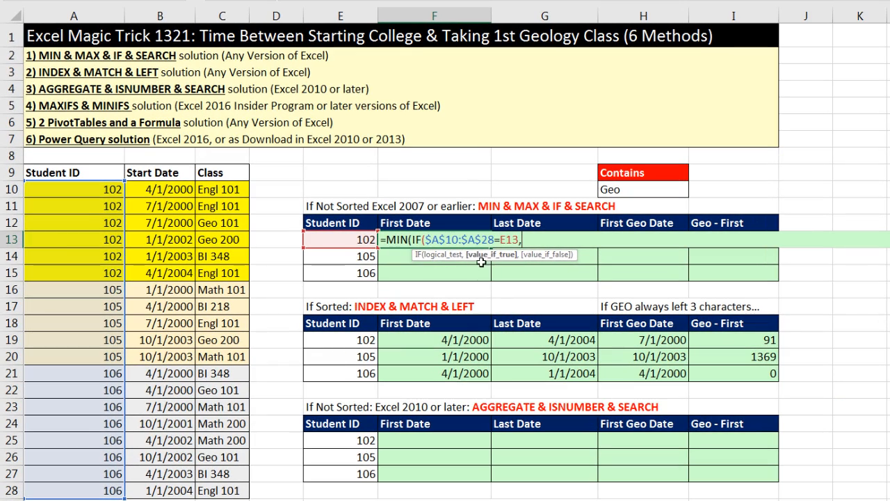
left_click_drag(167, 194, 170, 494)
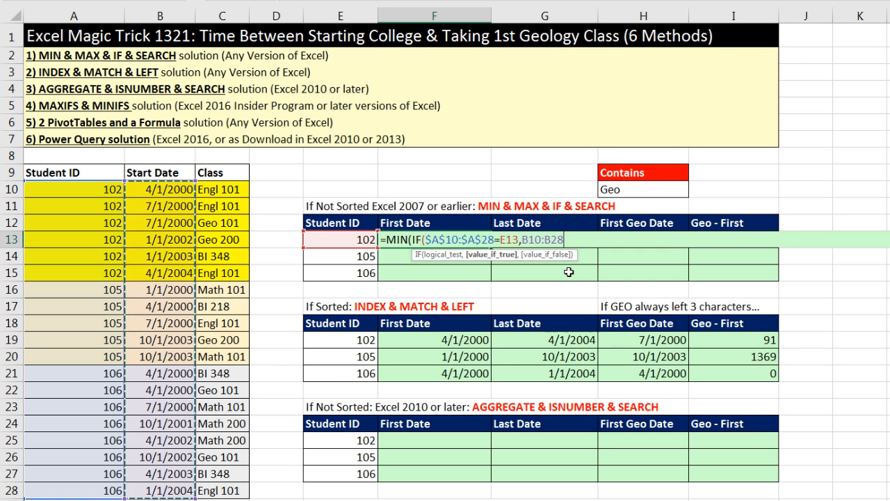
key("F4")
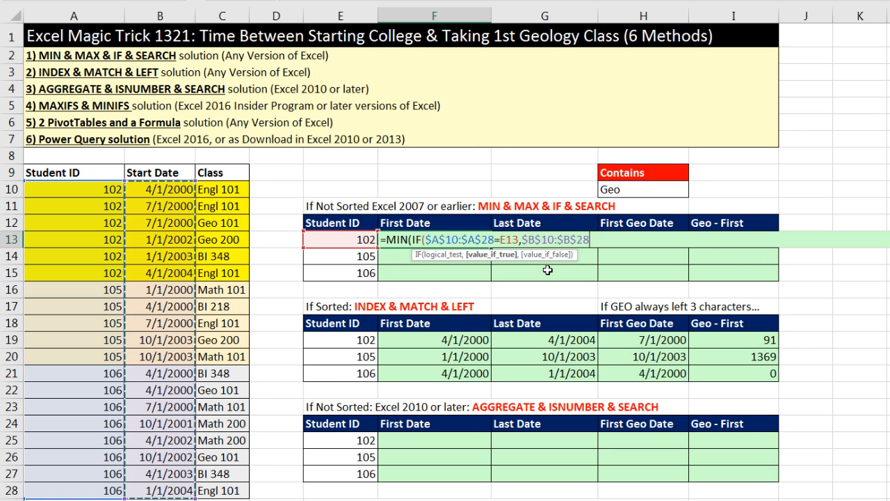
type(")")
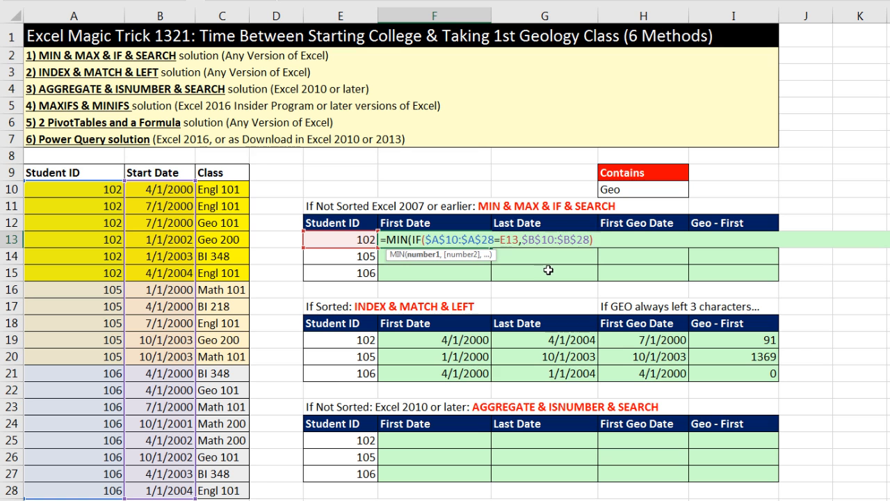
Step: Preview the array returned by the nested IF, restore the formula, and review its logical test
left_click(422, 255)
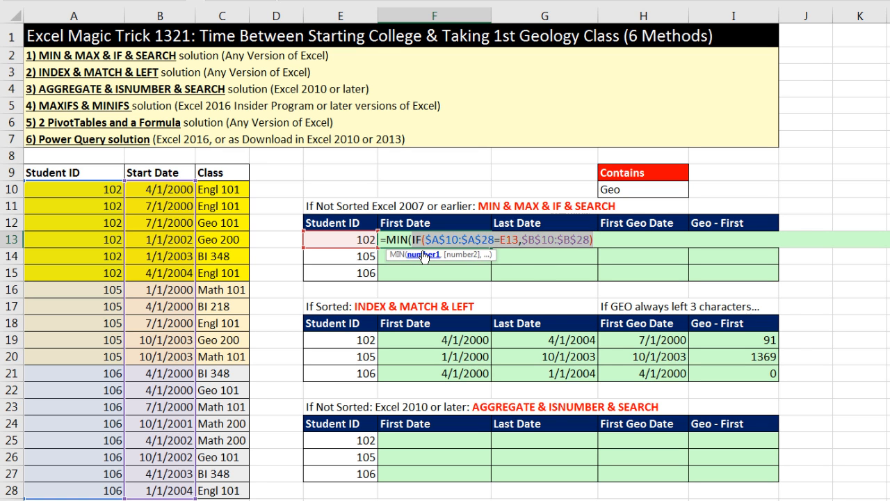
key("F9")
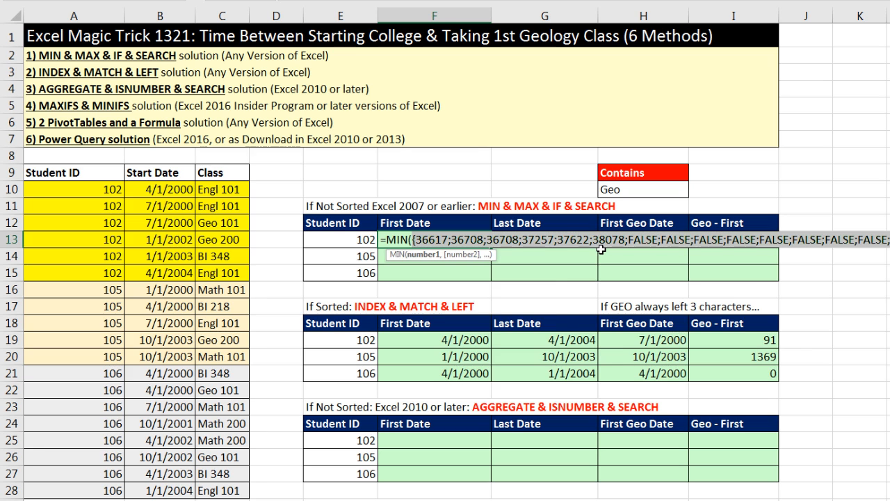
key("ctrl+z")
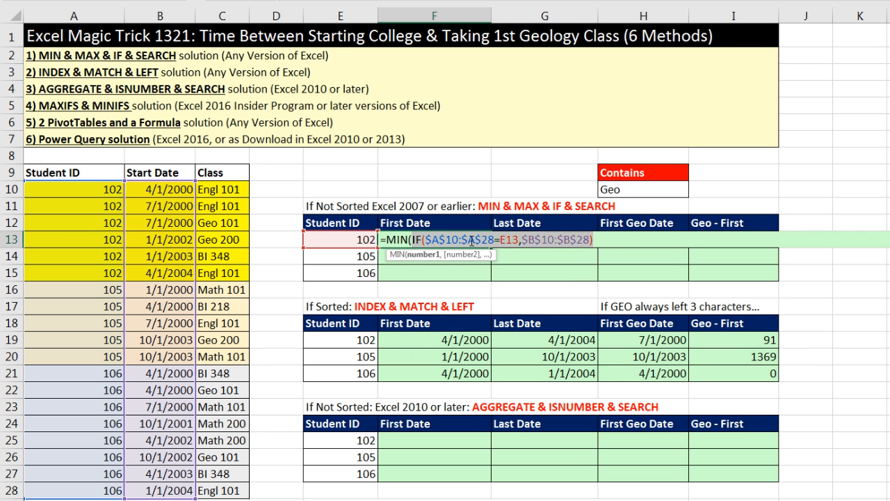
left_click(469, 240)
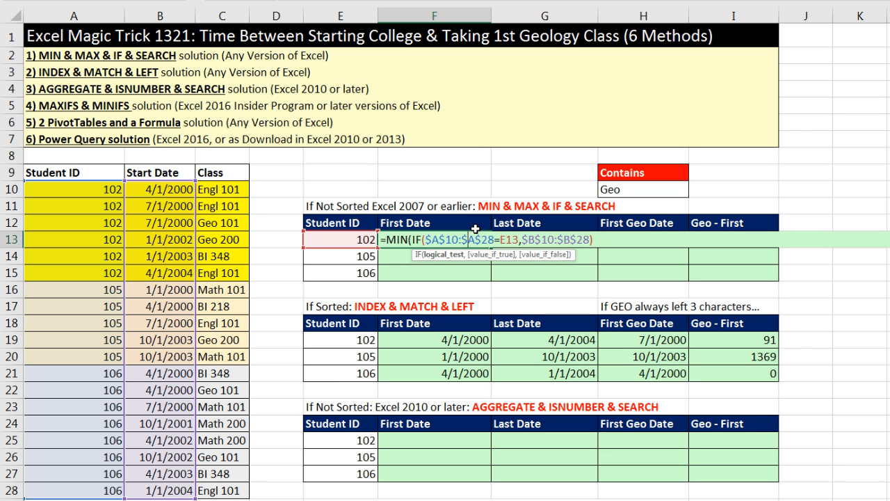
left_click(453, 260)
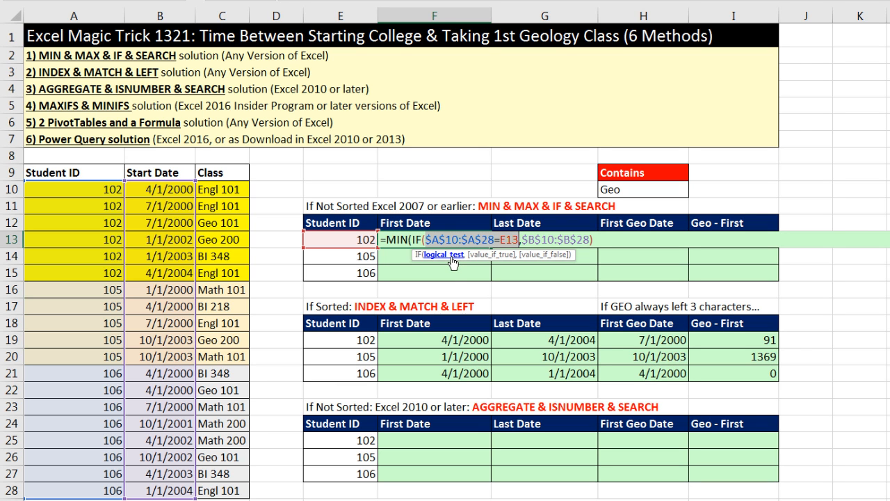
Step: Complete the MIN formula in F13, enter it as an array formula, and fill it down to F15
left_click(599, 239)
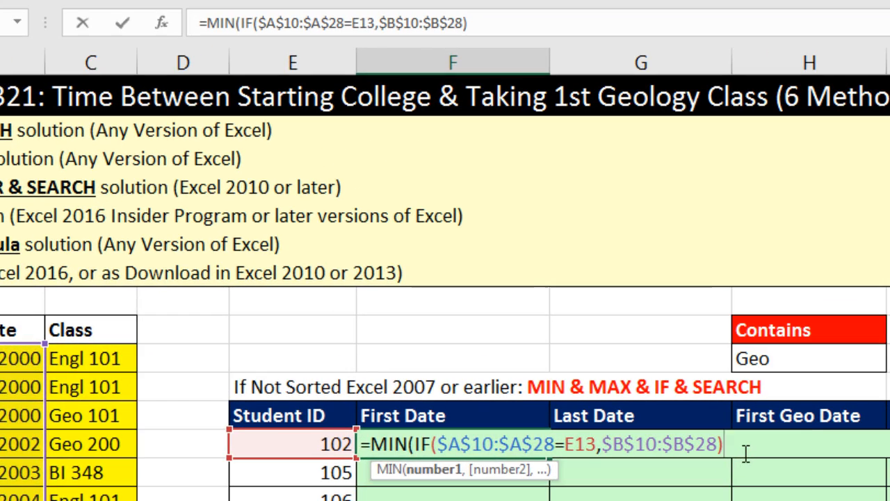
type(")")
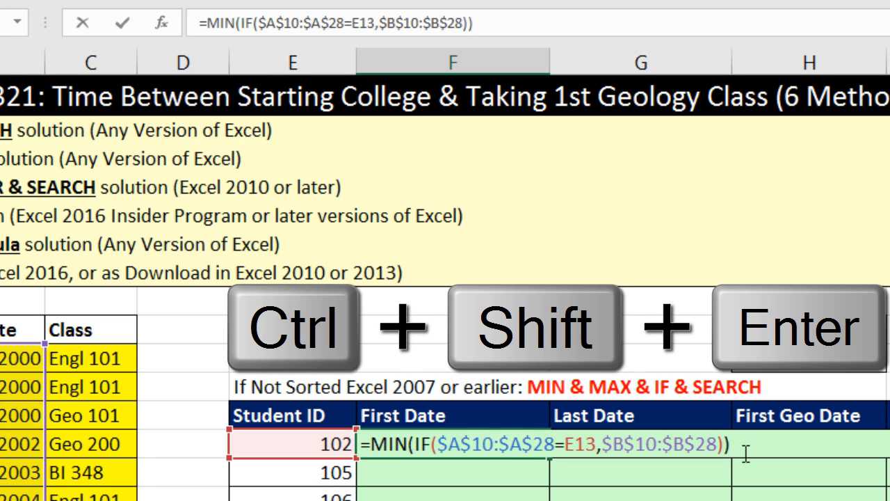
key("ctrl+shift+Return")
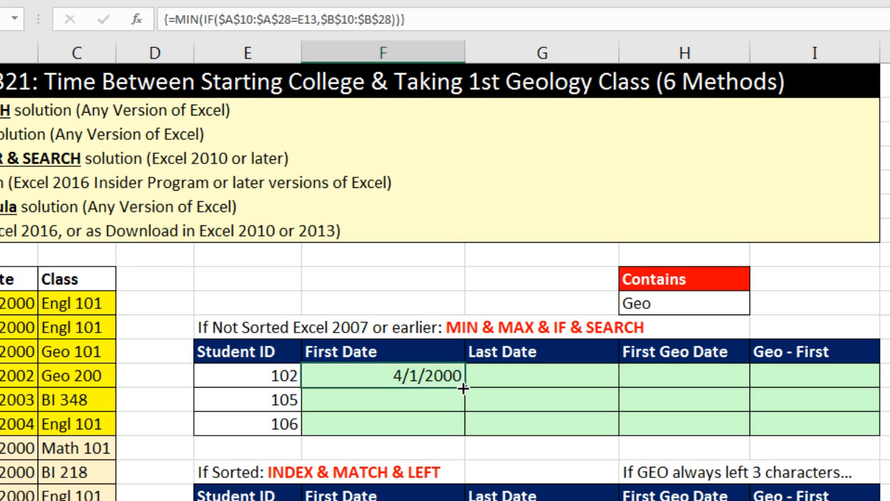
left_click_drag(463, 388, 465, 426)
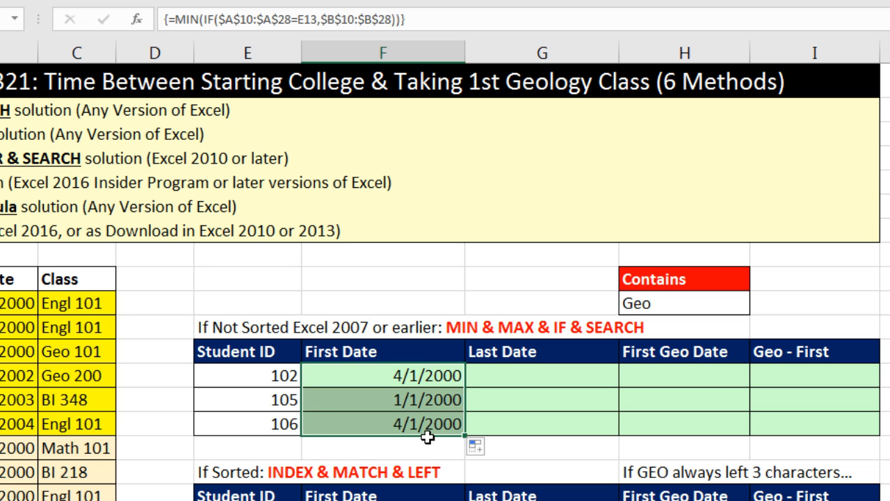
Step: Copy the text of the MIN formula in F13 and paste it into G13, keeping the E13 reference
double_click(358, 378)
left_click_drag(306, 376, 640, 384)
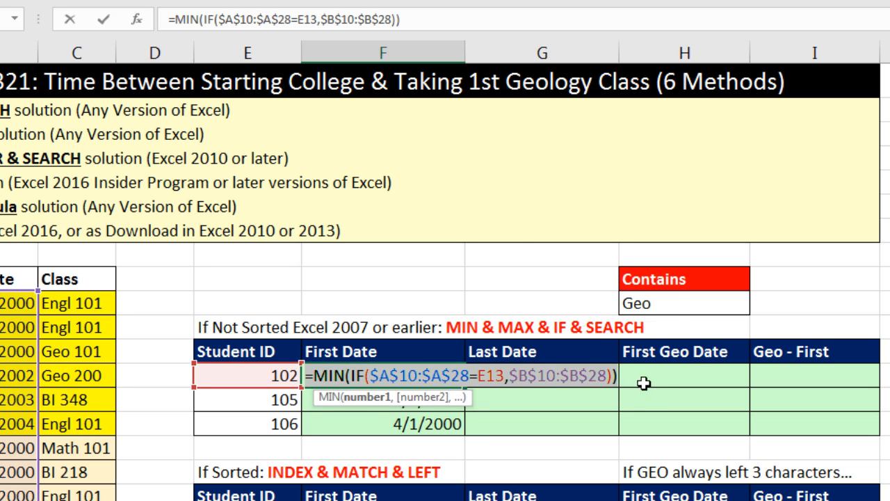
key("ctrl+c")
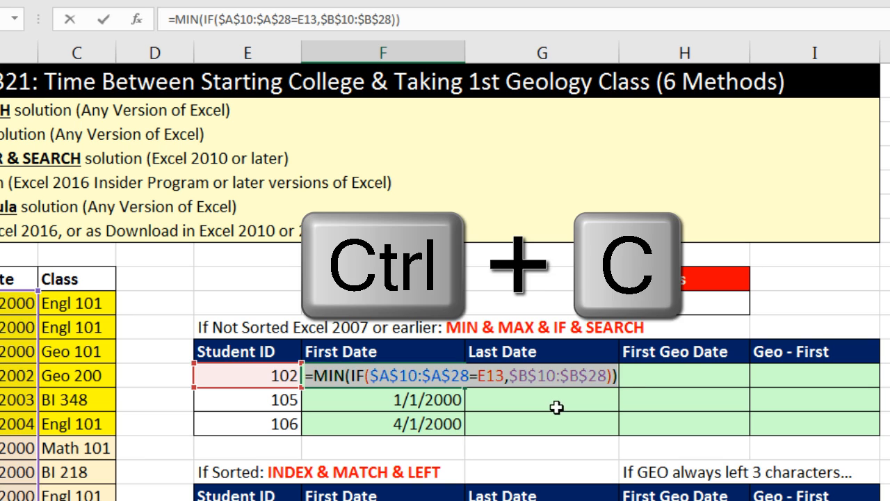
key("Escape")
left_click(556, 378)
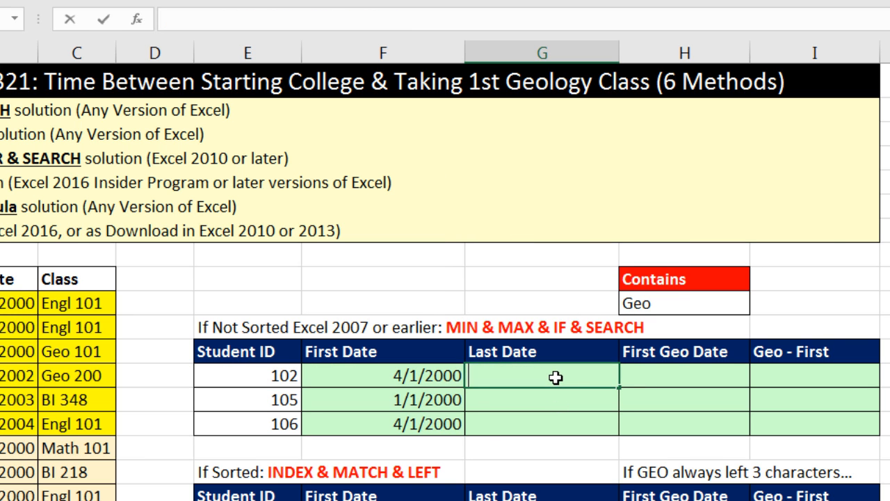
key("ctrl+v")
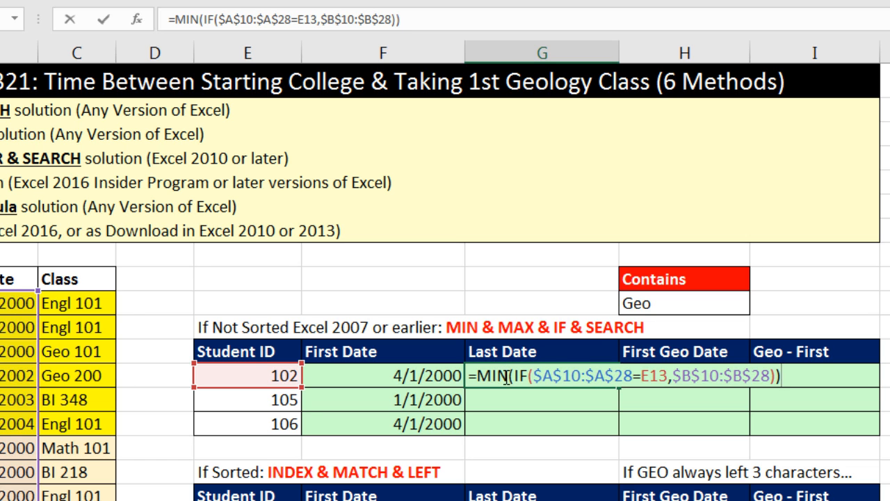
Step: Change MIN to MAX in the G13 formula, enter it as an array formula, and fill it down to G15
left_click_drag(495, 376, 508, 375)
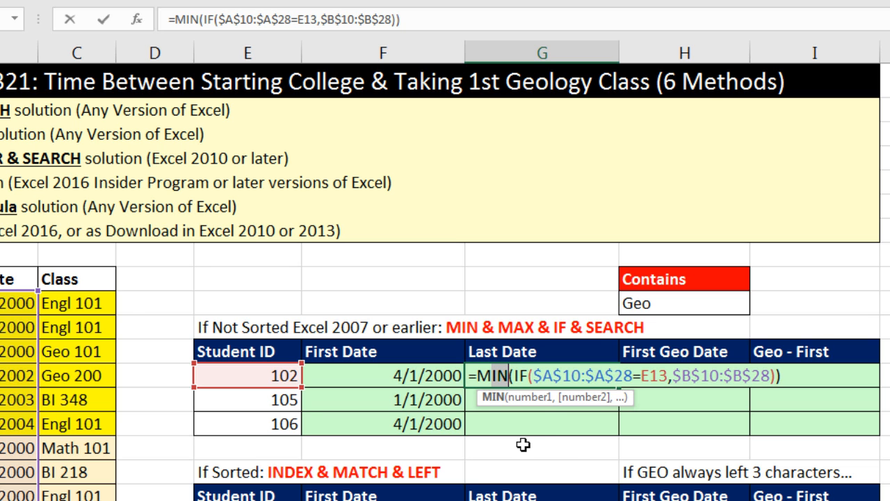
type("AX")
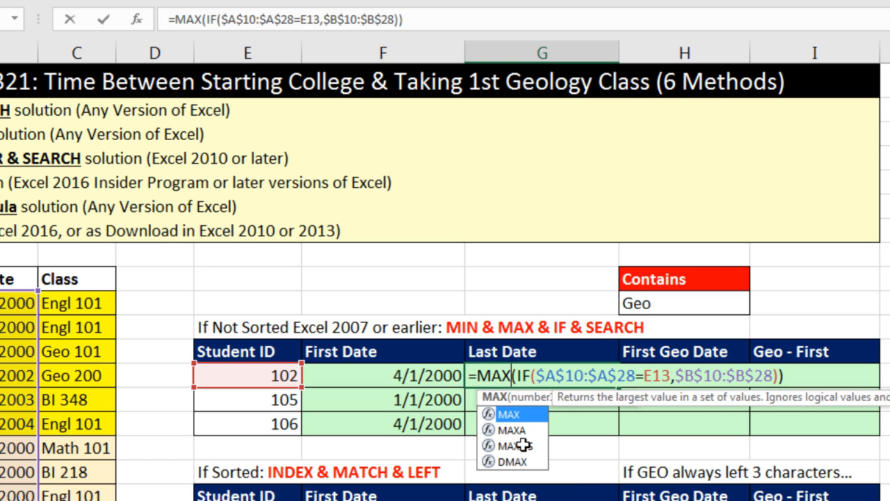
key("ctrl+shift+Return")
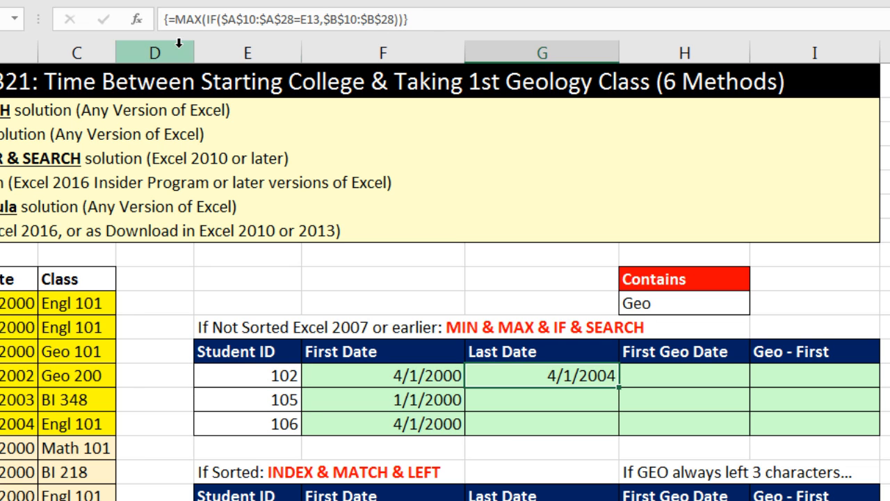
double_click(621, 388)
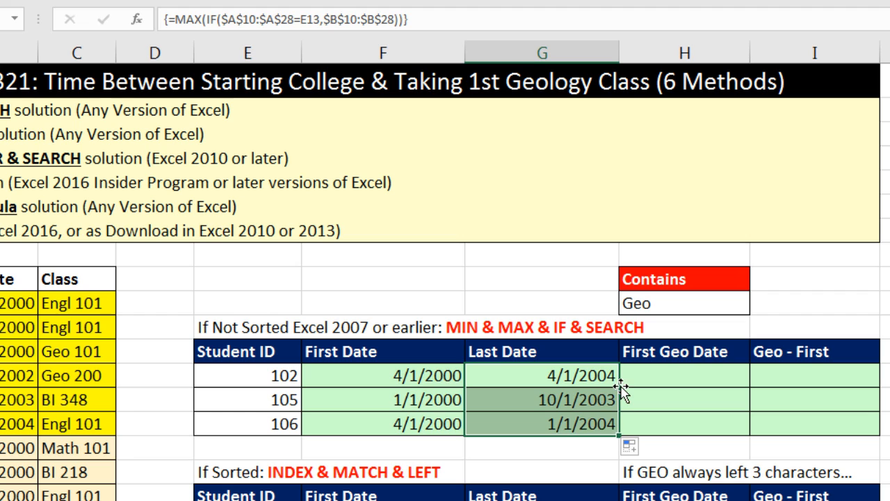
Step: Review the cell references of the filled formula in G15 and leave it without editing
left_click(566, 428)
key("F2")
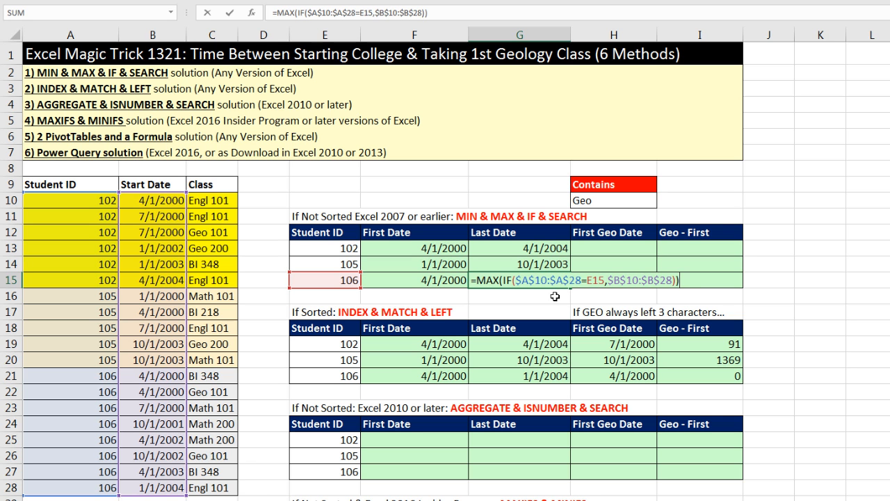
key("Escape")
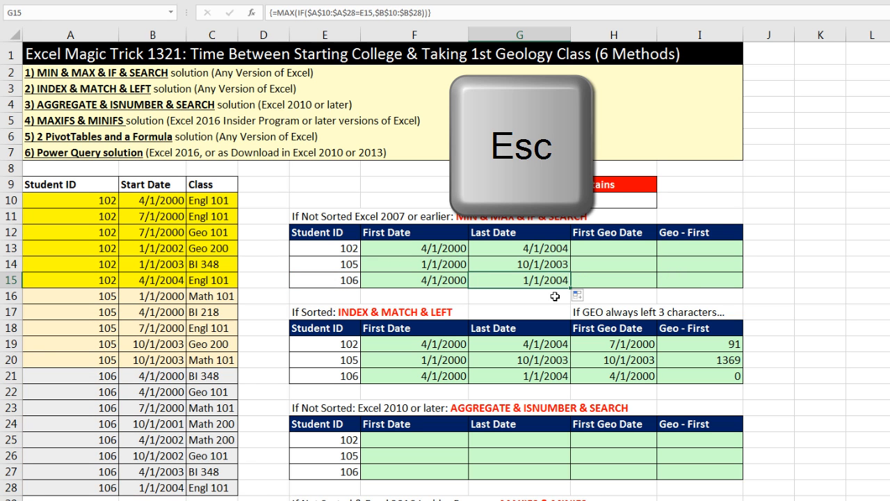
Step: Paste the copied MIN formula into H13 and nest a second IF with $B$10:$B$28 as its value-if-true, leaving its logical test empty
left_click(608, 248)
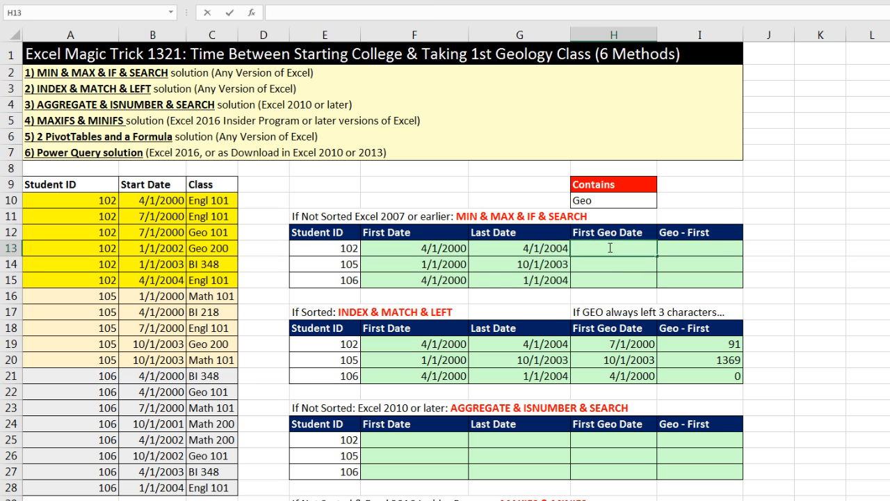
key("ctrl+v")
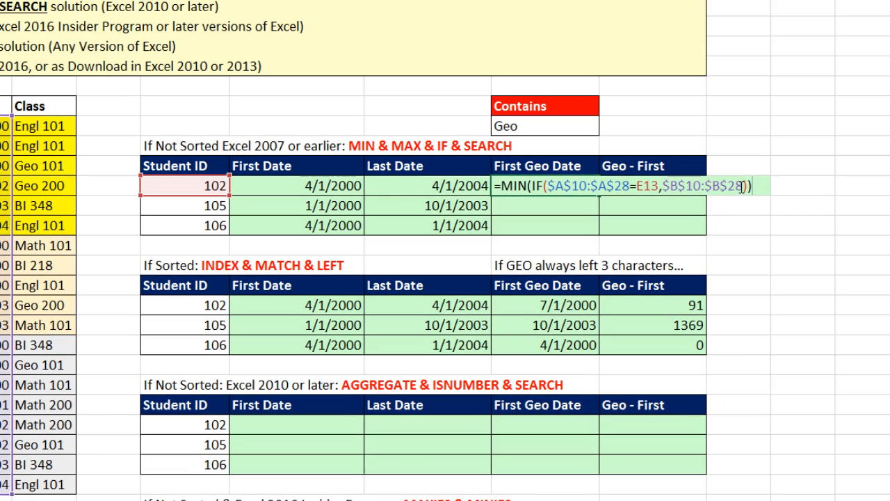
left_click(682, 212)
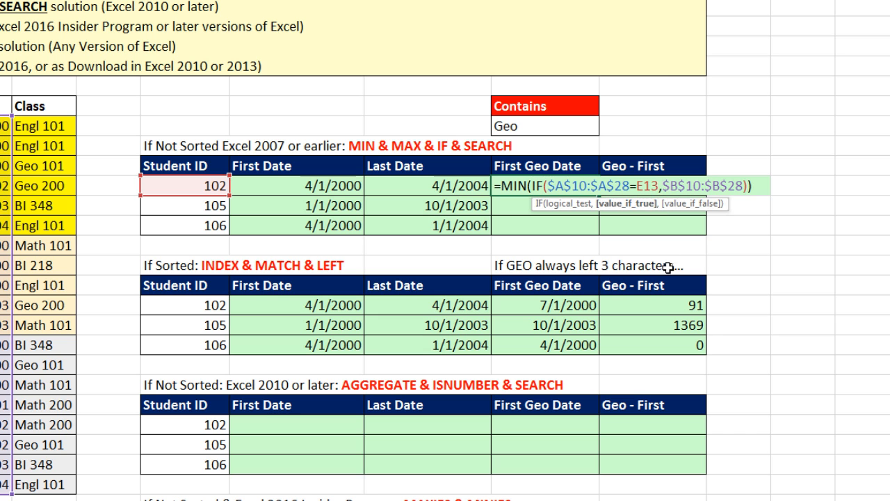
type("if")
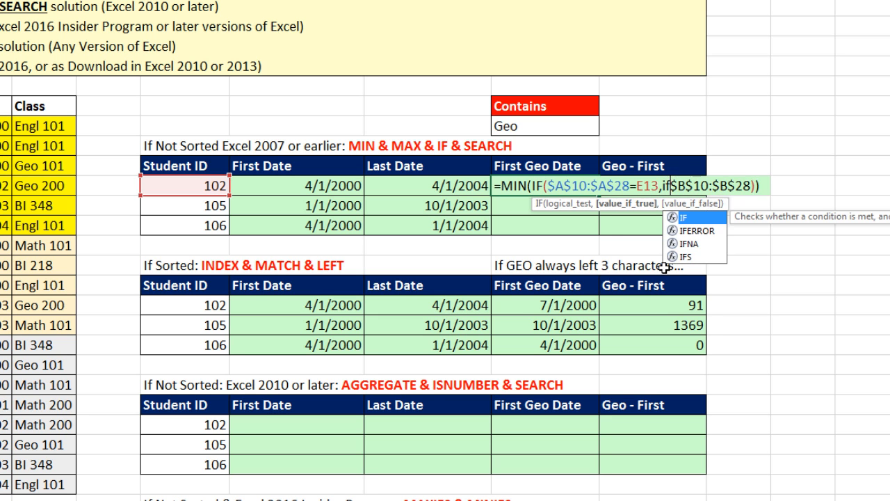
key("Tab")
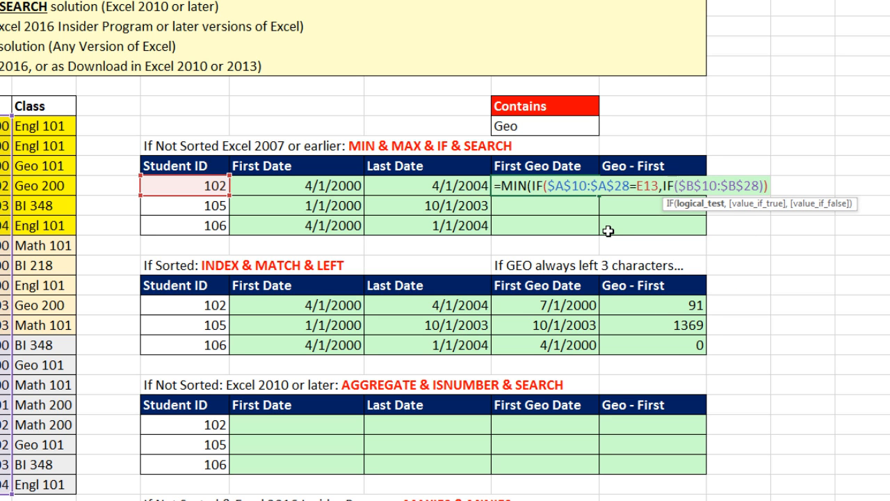
type(",")
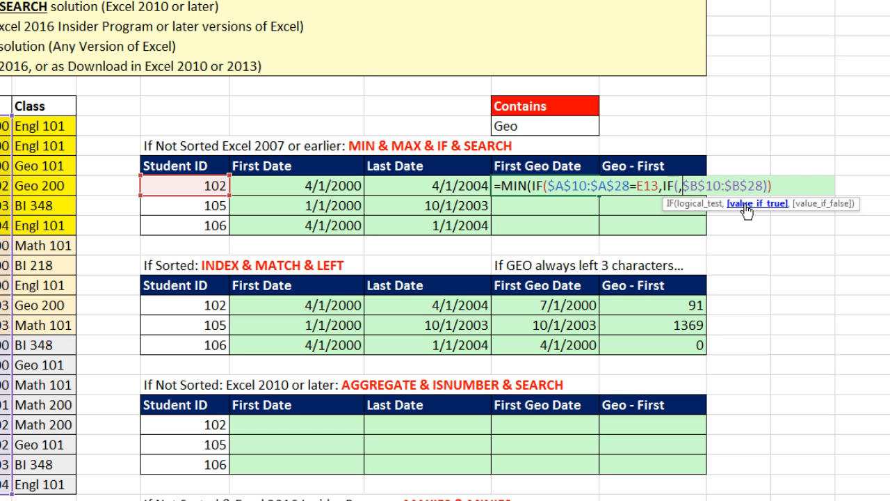
left_click(746, 212)
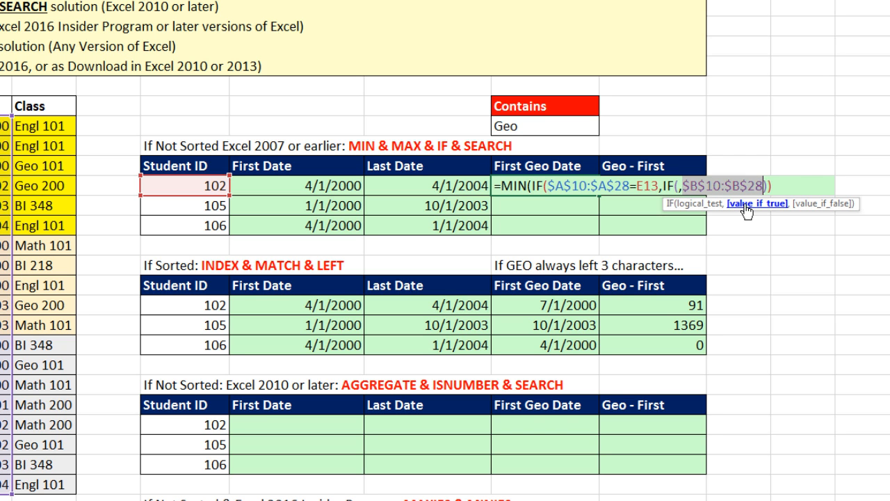
Step: Set the second IF's logical test in H13 to SEARCH($H$10,$C$10:$C$28), with both references locked
left_click(680, 187)
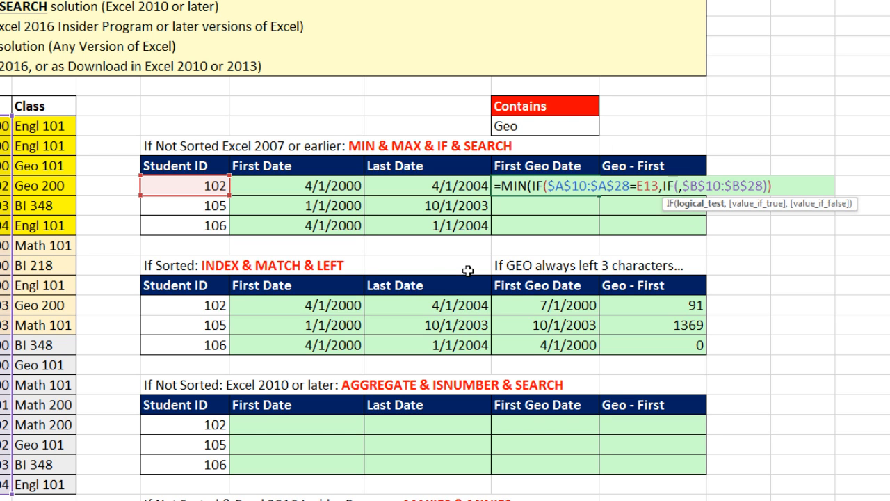
type("s")
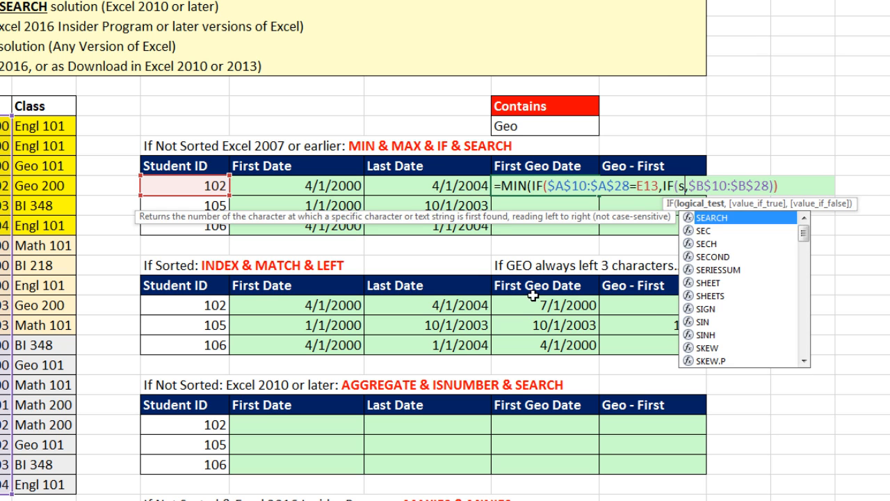
key("Tab")
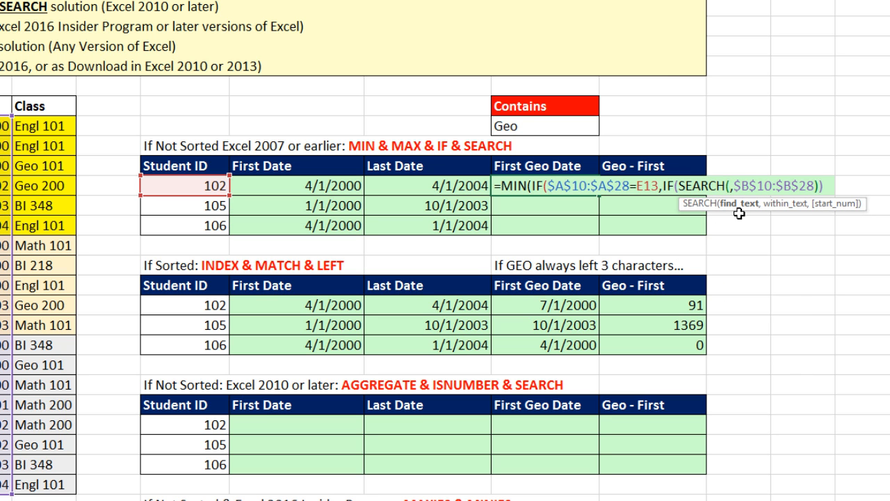
left_click(523, 122)
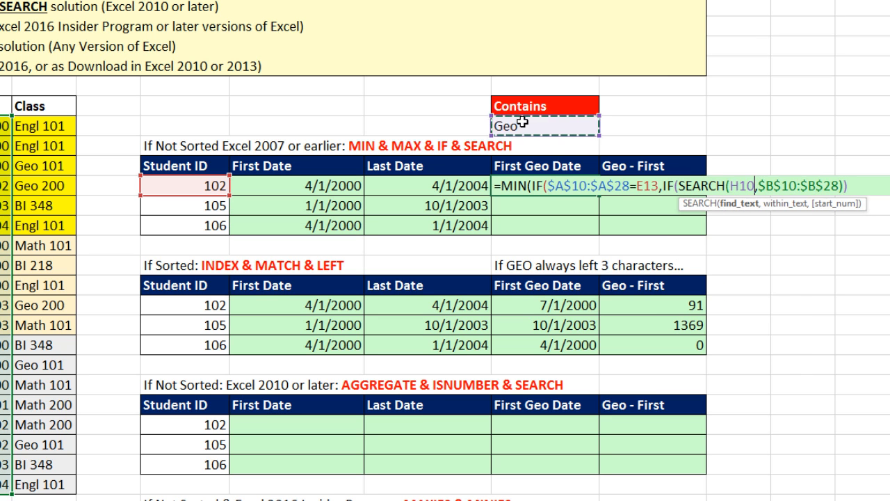
key("F4")
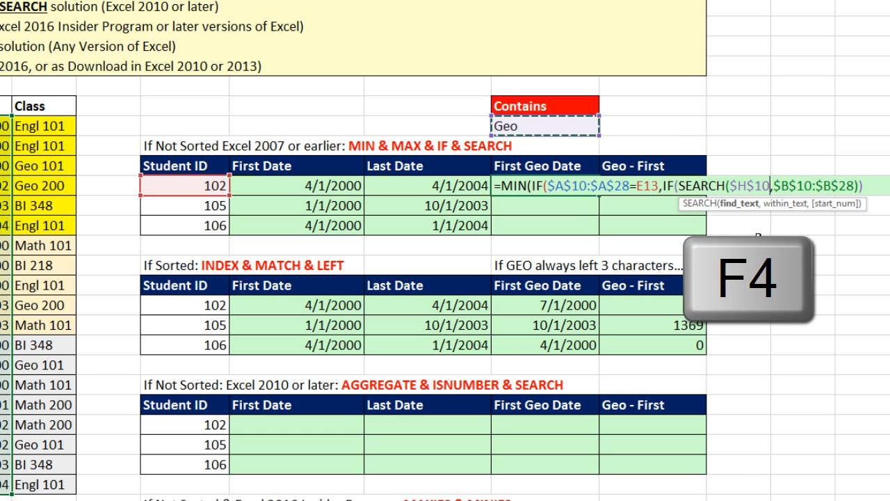
type(",")
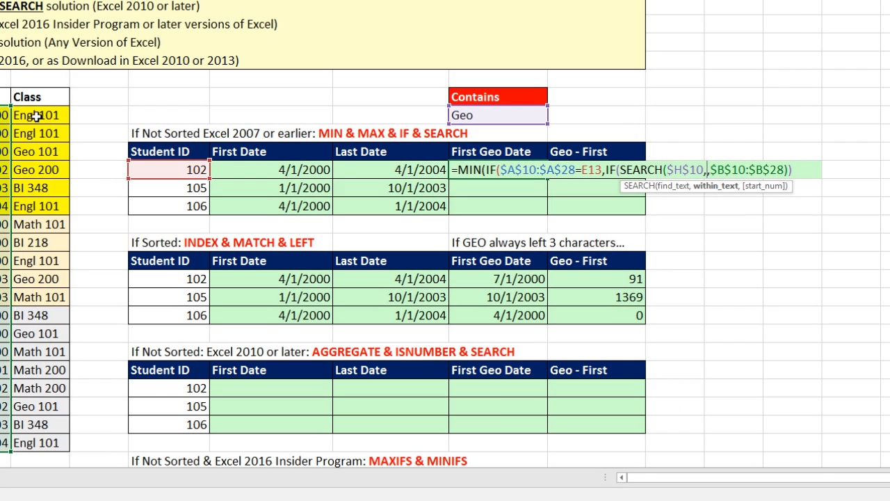
left_click_drag(36, 116, 62, 381)
left_click_drag(59, 427, 46, 441)
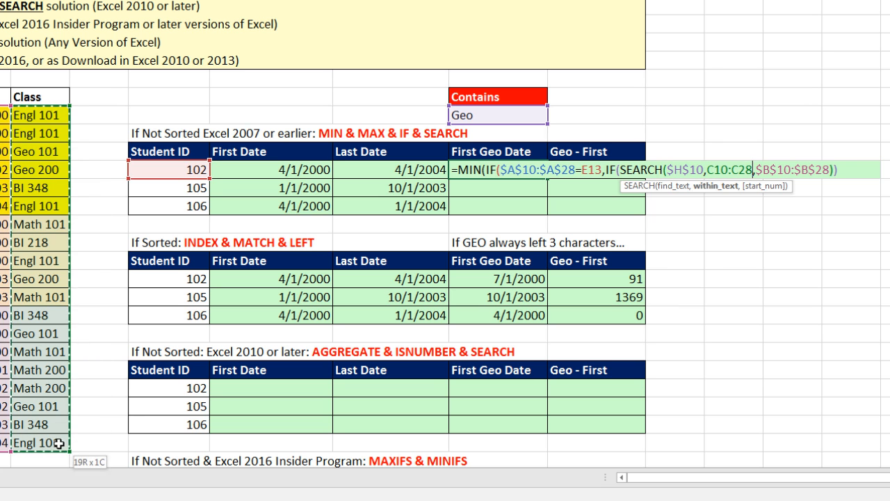
key("F4")
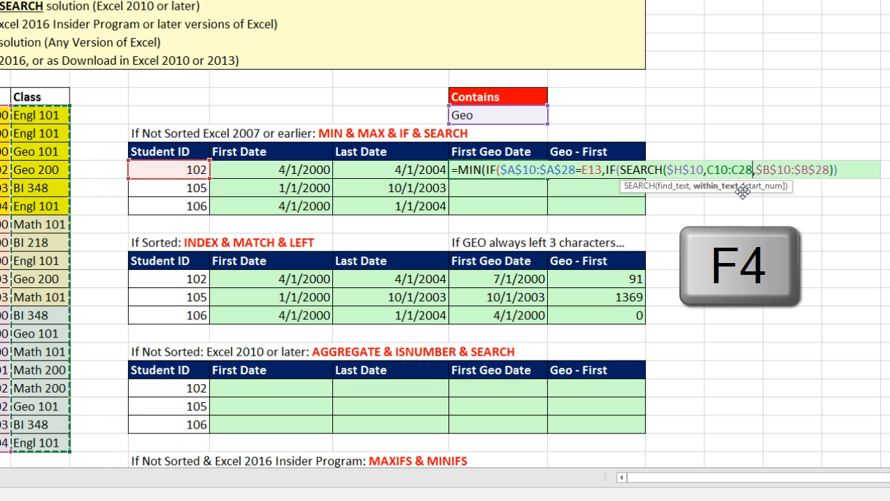
left_click(714, 188)
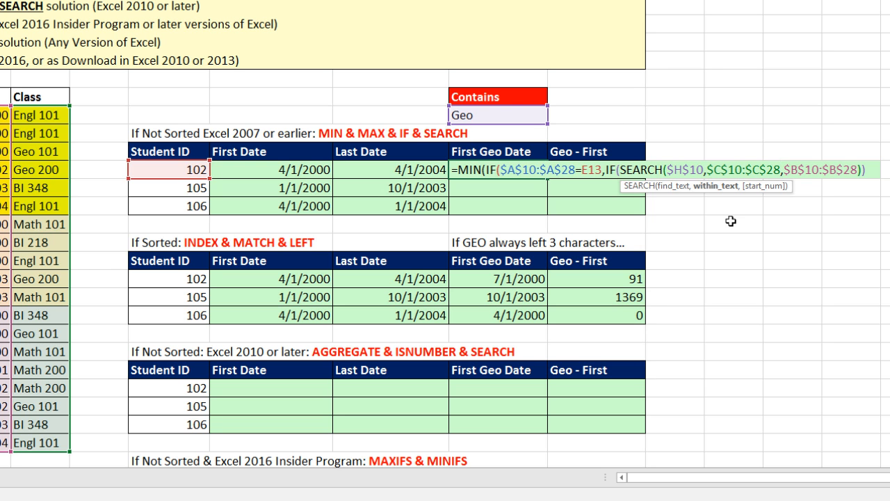
type(")")
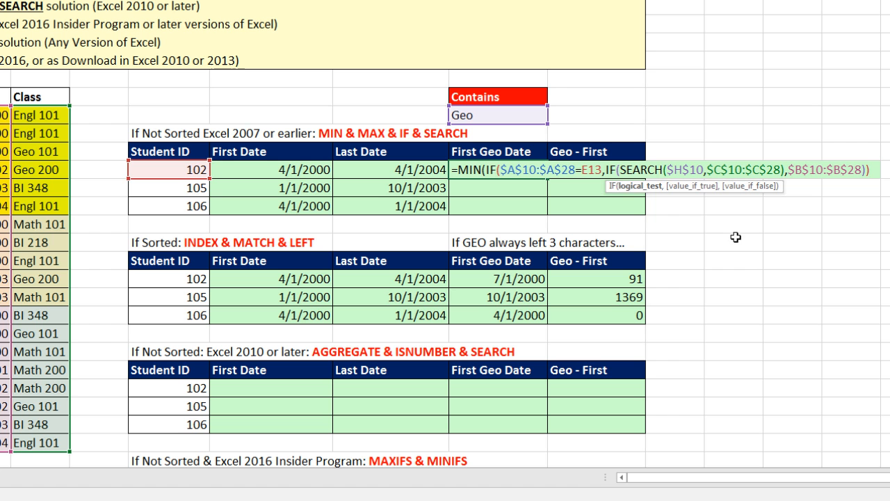
Step: Preview the array returned by the SEARCH logical test in H13, then restore the formula
left_click(651, 194)
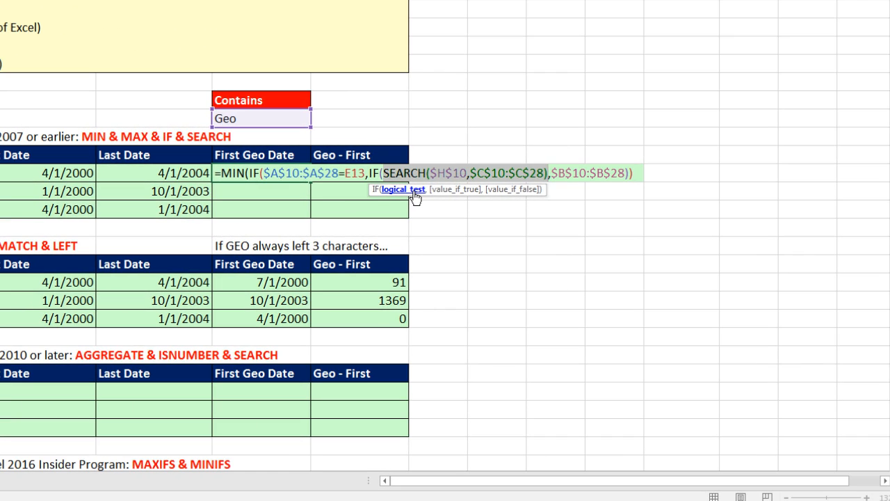
key("F9")
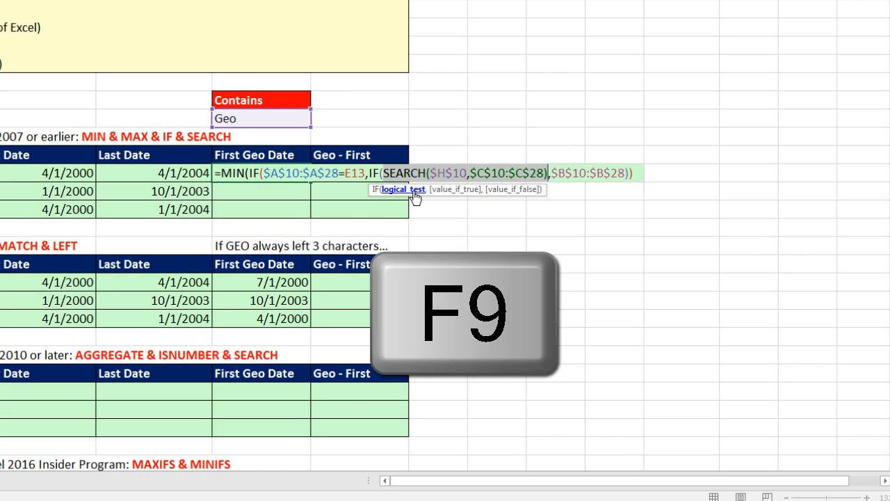
left_click_drag(545, 186, 587, 233)
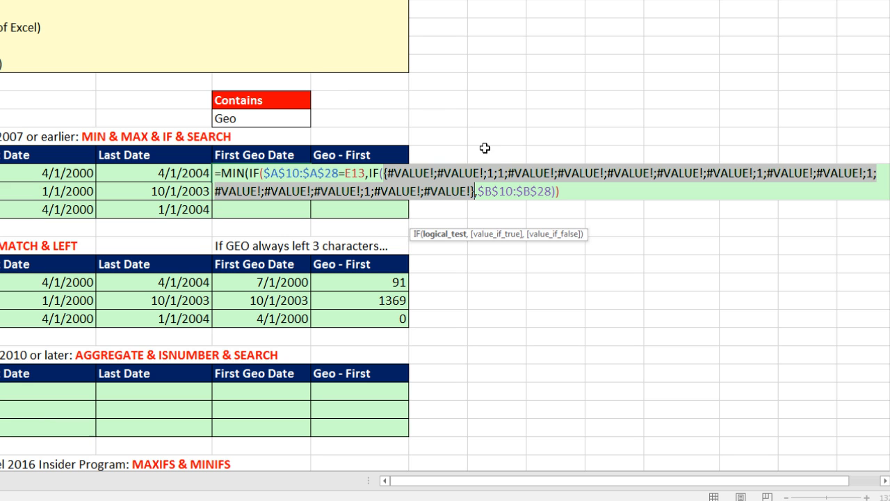
key("ctrl+z")
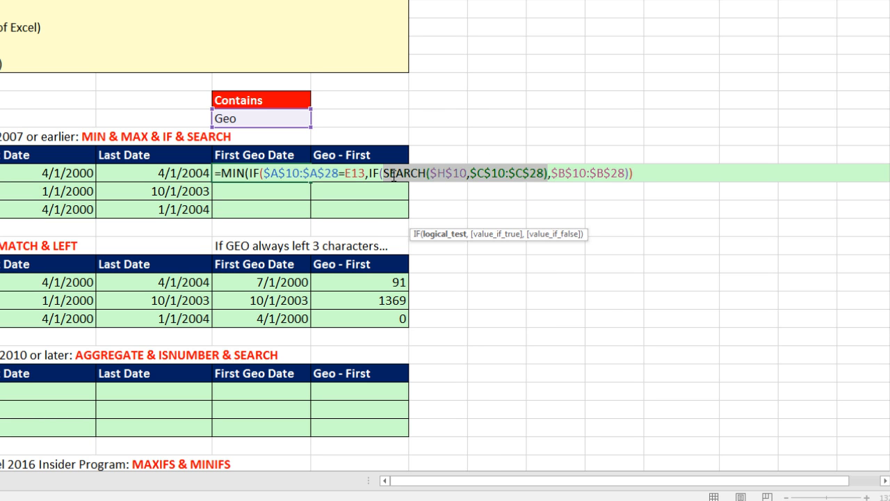
Step: Wrap the SEARCH function in H13 in ISNUMBER and preview the evaluated array of the logical test
left_click(384, 174)
type("isnu")
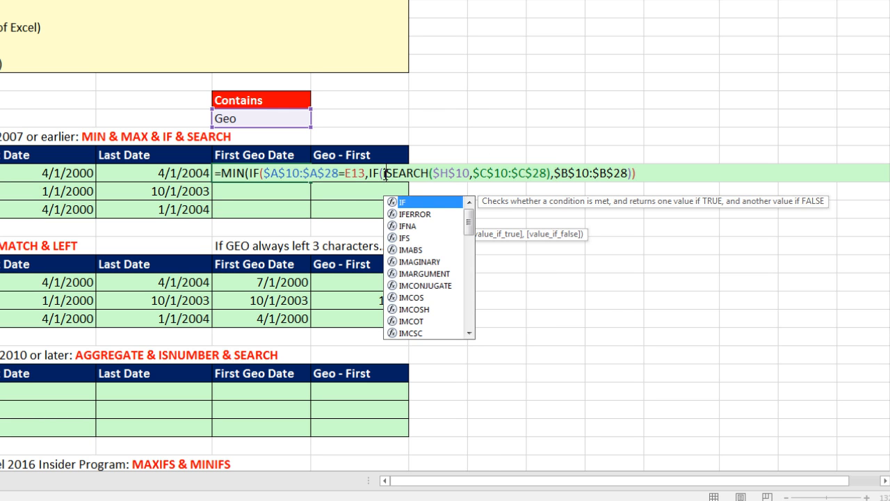
key("Tab")
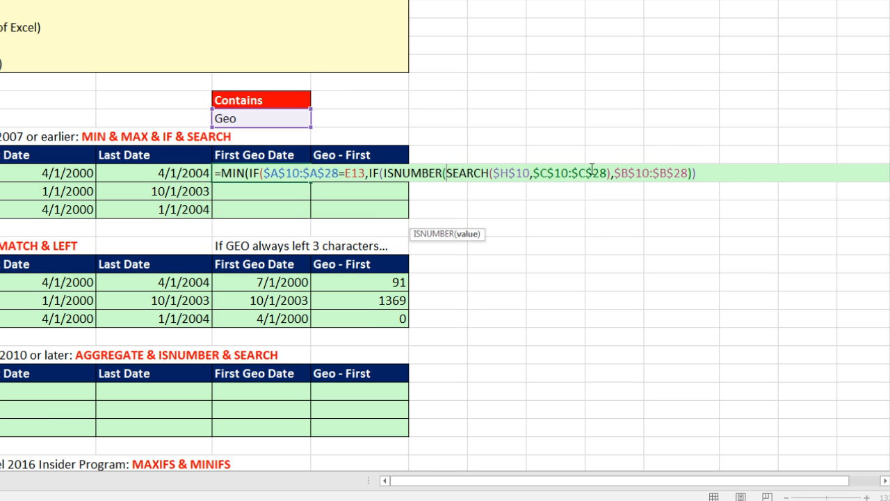
type(")")
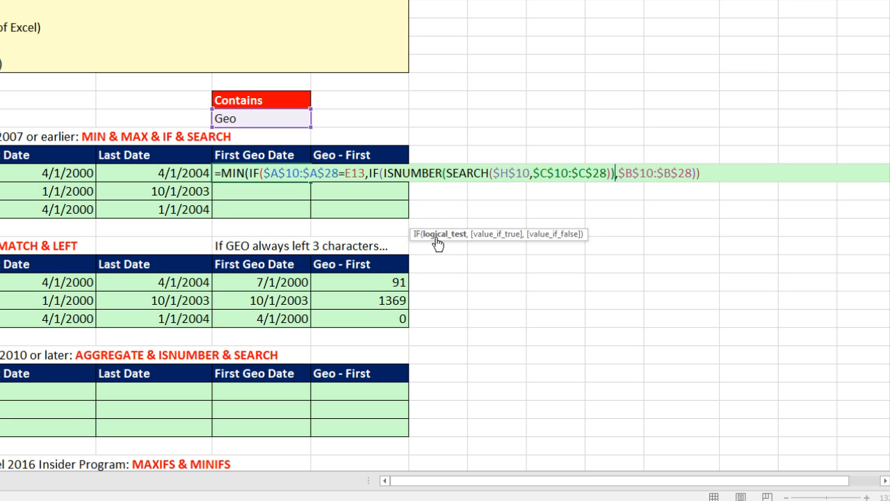
left_click(436, 240)
key("F9")
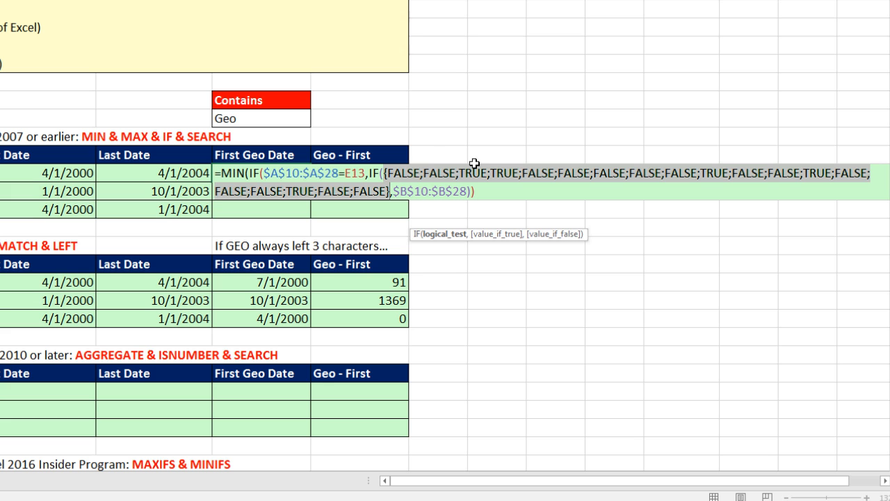
Step: Enter the restored MIN formula in H13 as an array formula and fill it down through H15, checking the last cell's references
key("ctrl+z")
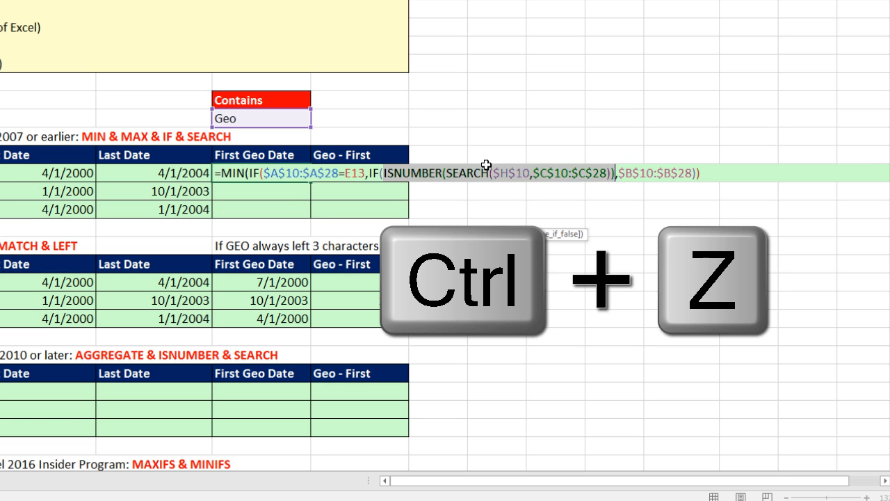
left_click(704, 173)
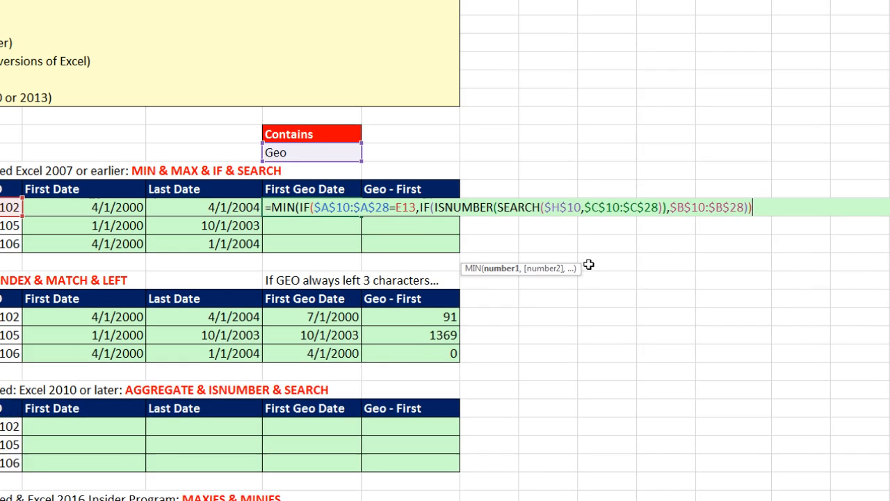
key("ctrl+shift+Return")
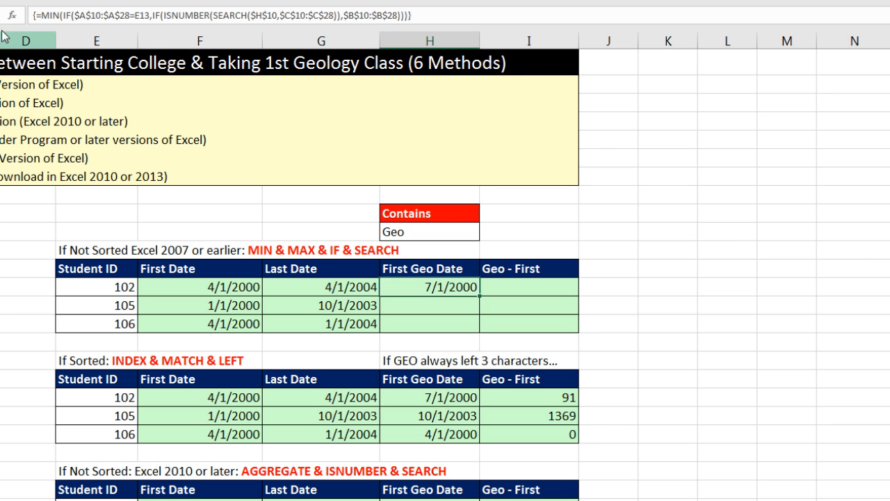
double_click(480, 298)
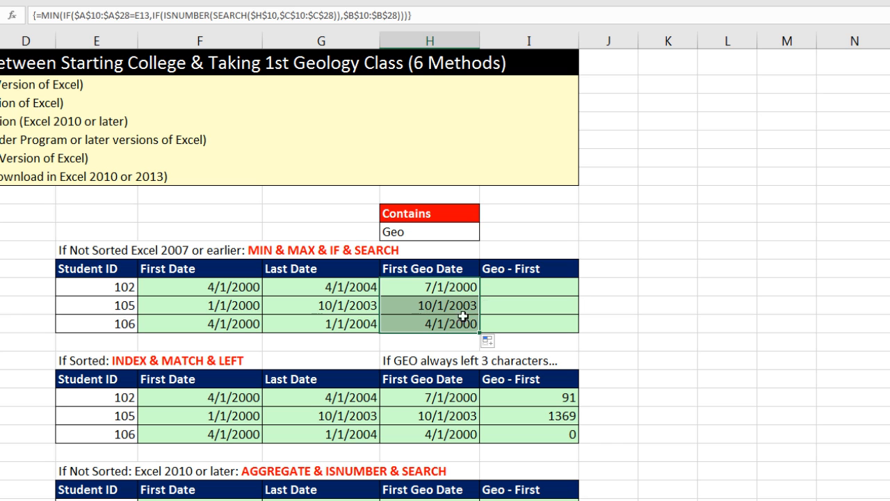
key("F2")
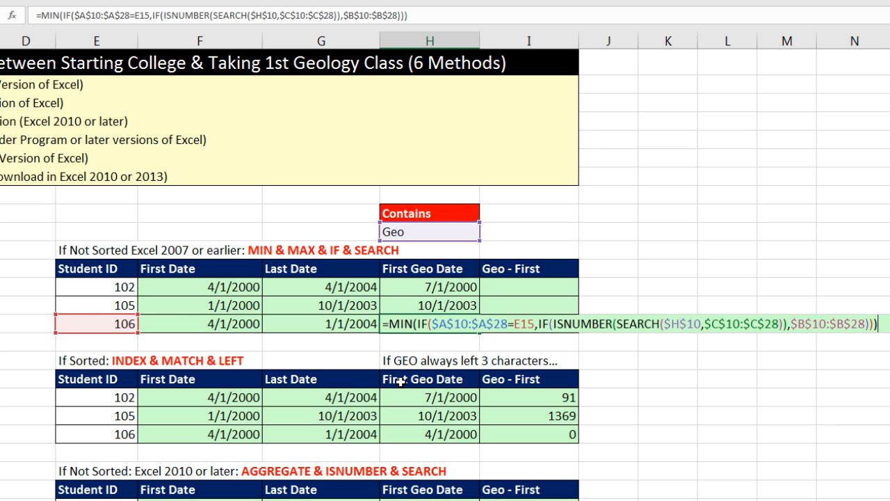
key("ctrl+shift+Return")
Step: Calculate the days between first class and first geology class in I13 with =H13-F13 and fill it down through I15
left_click(497, 286)
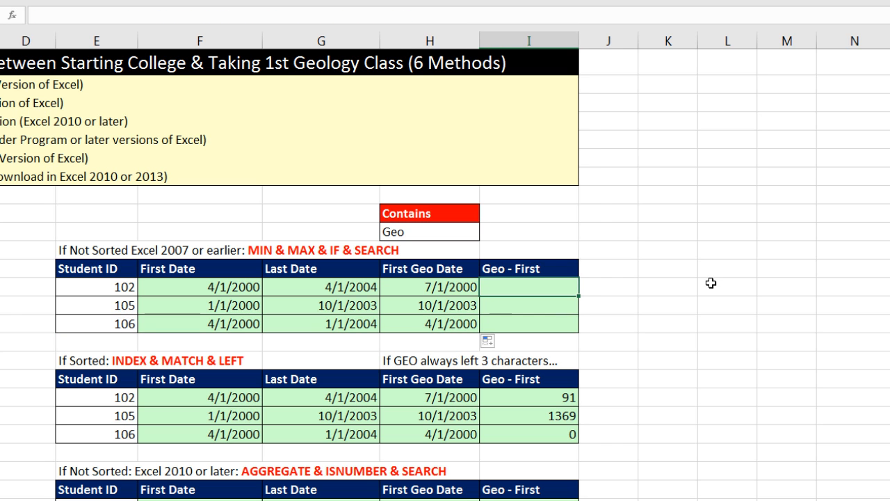
type("=")
key("Left")
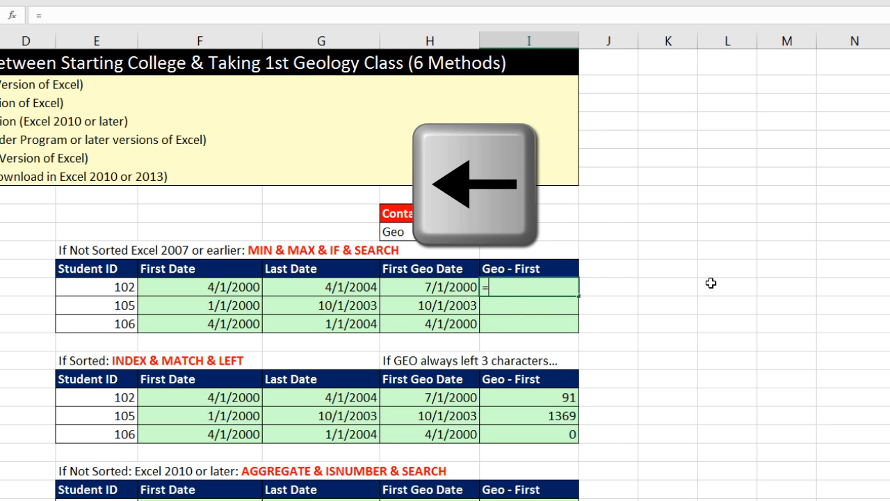
type("-")
key("Left")
key("Left")
key("Left")
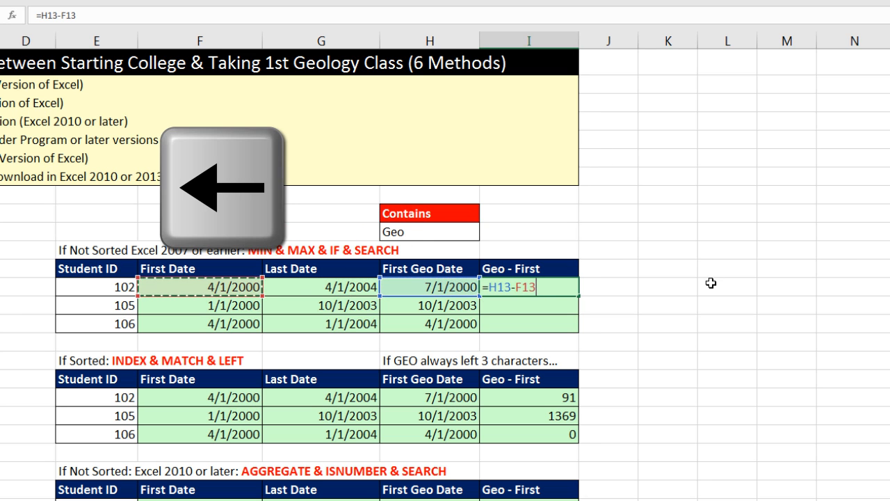
key("ctrl+Return")
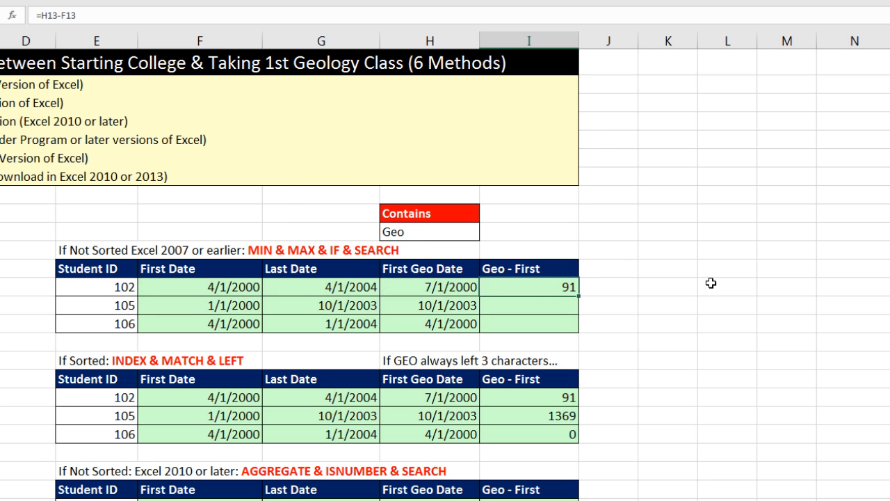
double_click(579, 296)
left_click(556, 307)
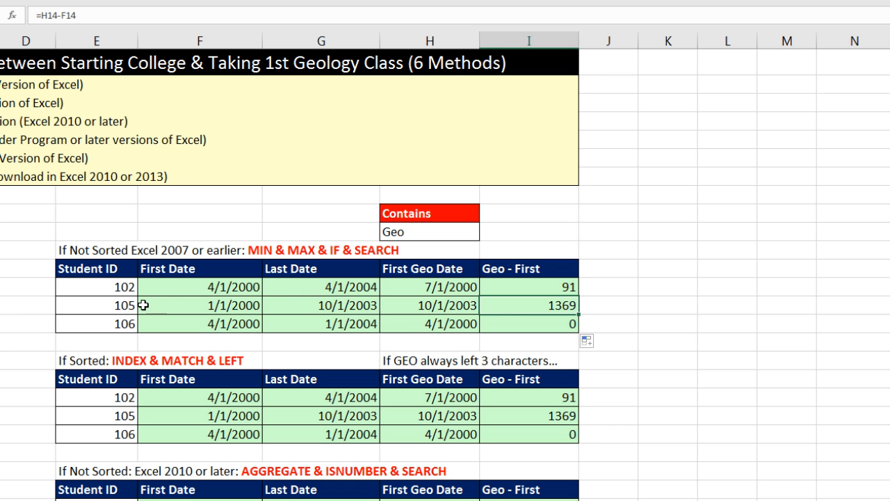
left_click(552, 326)
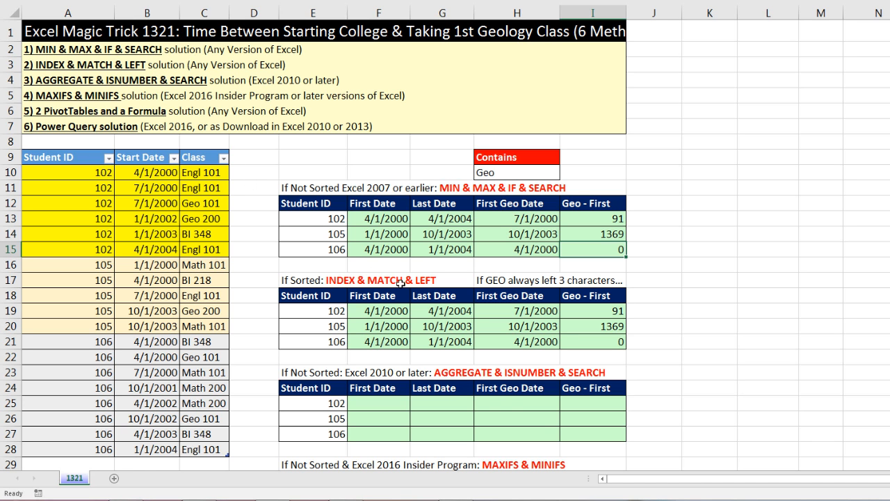
Step: Examine the INDEX and MATCH formulas for first, last and first geology dates in F19, G19 and H19
double_click(372, 315)
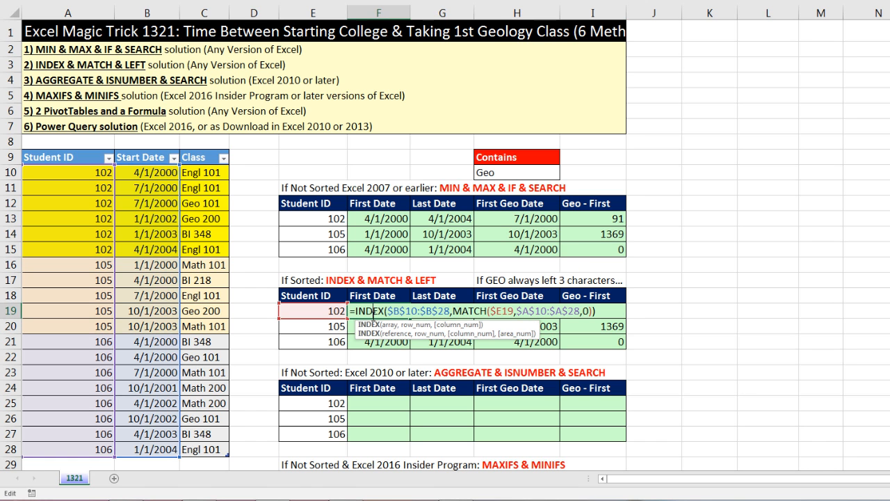
left_click(587, 311)
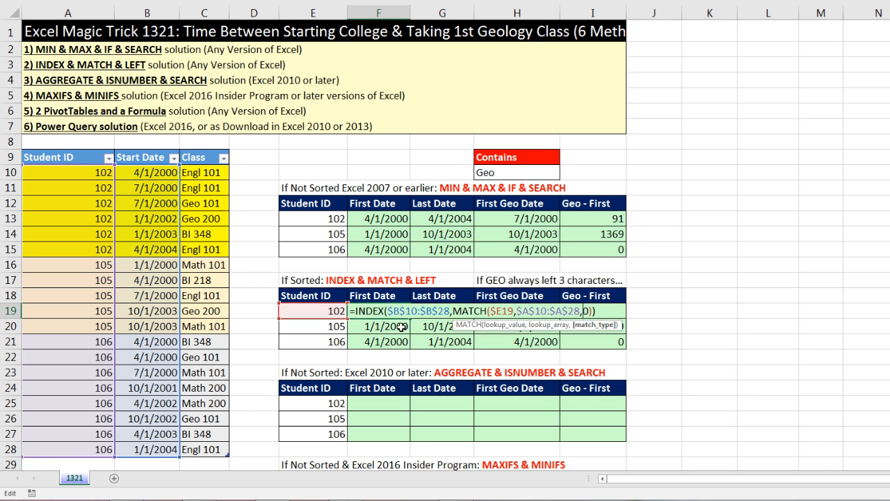
key("Escape")
double_click(451, 313)
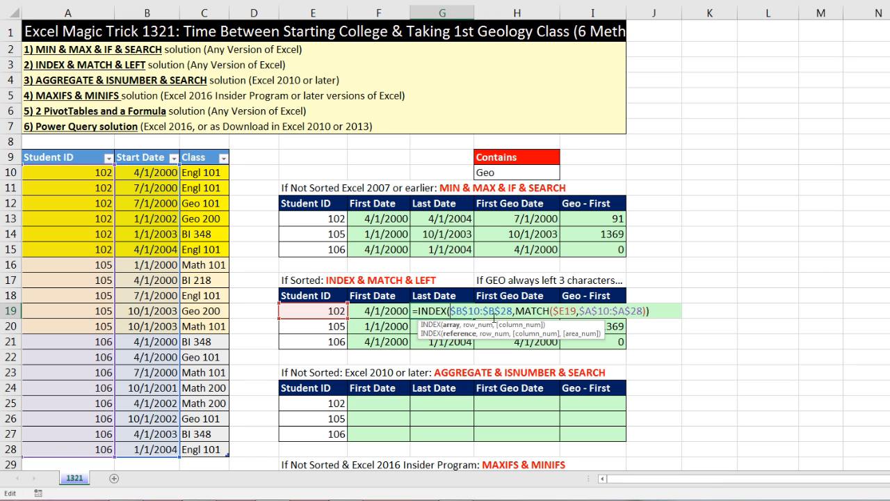
left_click(644, 311)
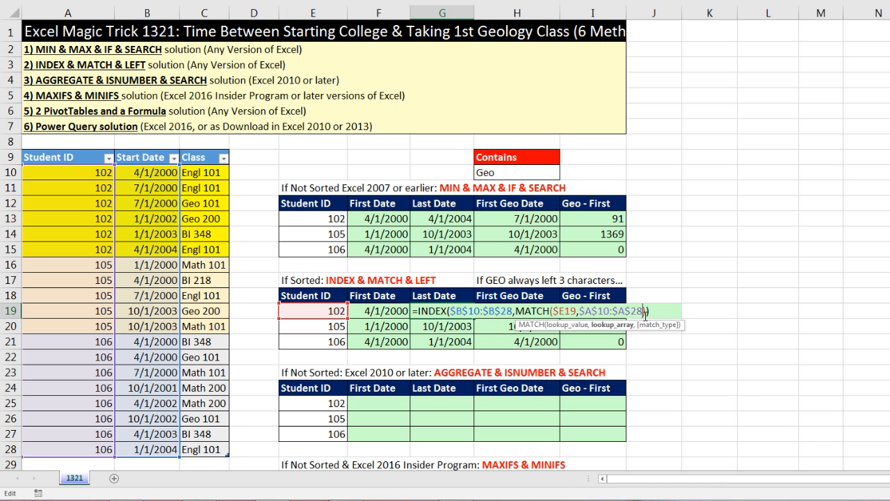
key("Escape")
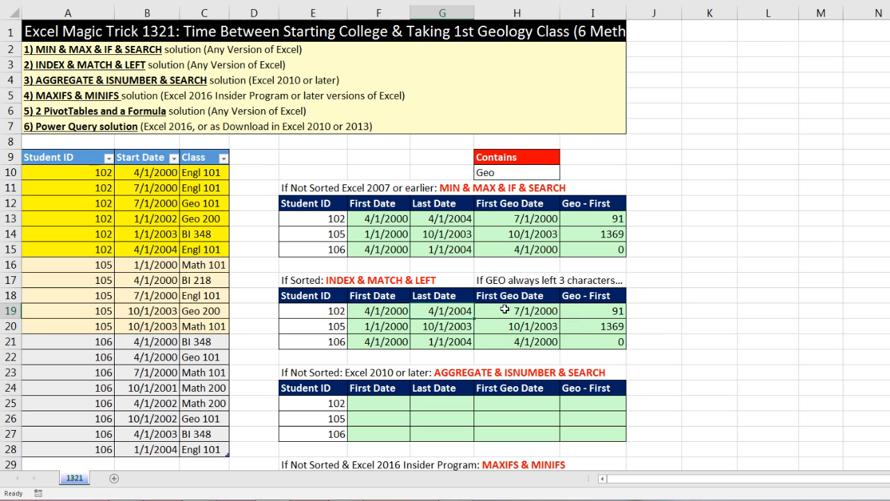
double_click(505, 311)
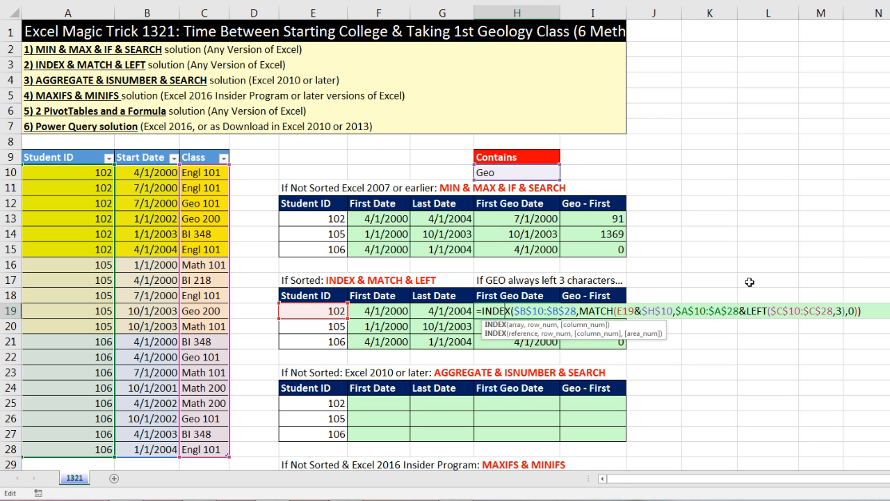
key("Escape")
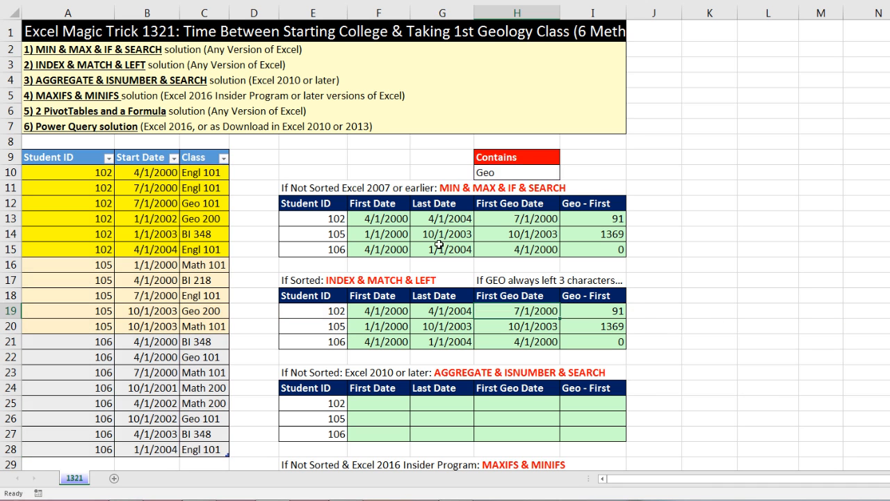
Step: Sort the source table by Class from Z to A and undo the sort
left_click(224, 158)
mouse_move(140, 199)
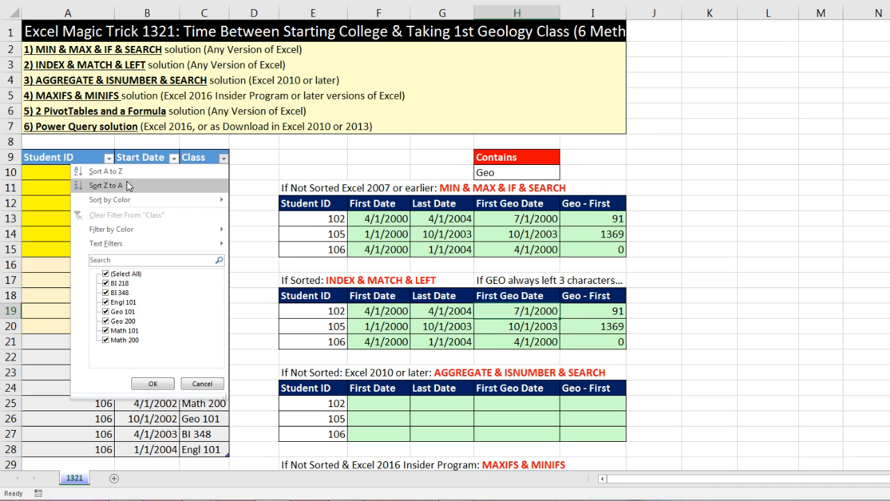
left_click(128, 186)
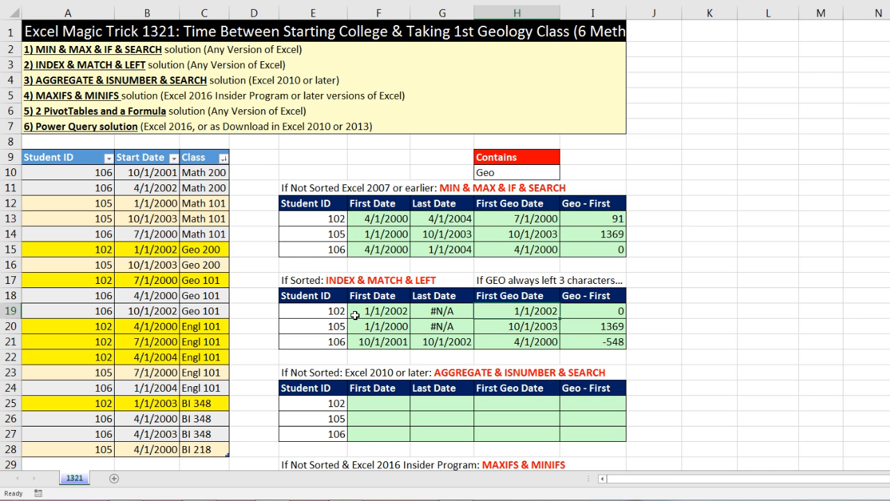
key("ctrl+z")
key("ctrl+z")
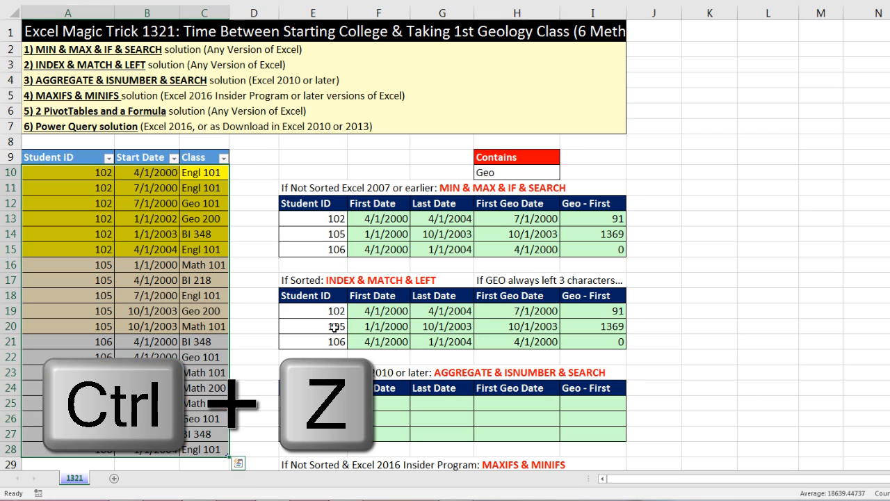
Step: Review the MIN and IF array formula in F13, re-entering it as an array formula
left_click(369, 404)
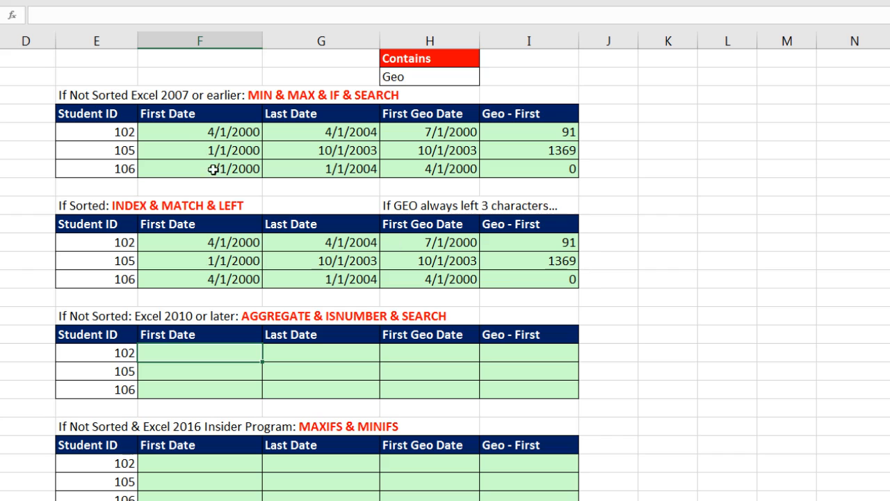
left_click(191, 131)
double_click(192, 131)
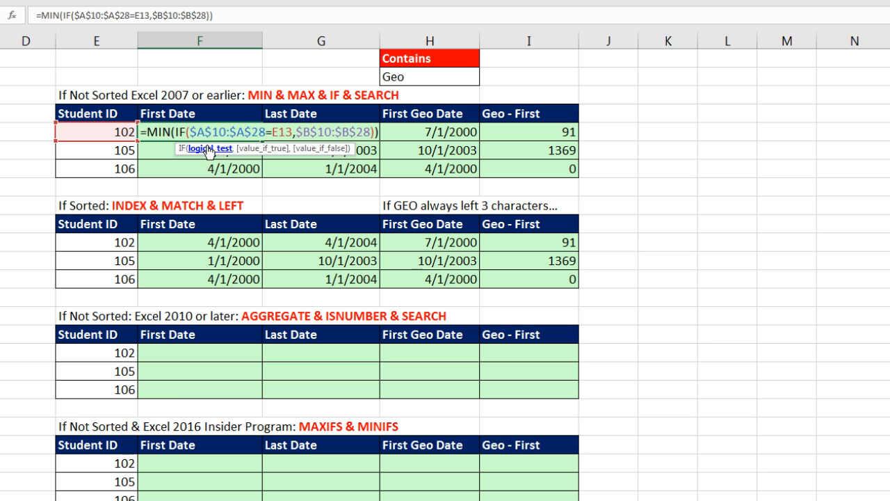
key("ctrl+shift+Return")
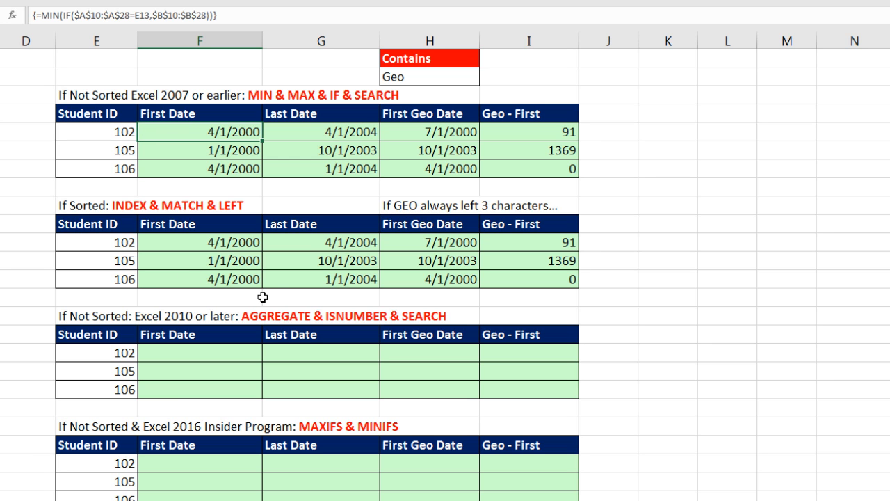
Step: Start an AGGREGATE formula in F25 with function 15 - SMALL and option 6 - Ignore error values
left_click(231, 351)
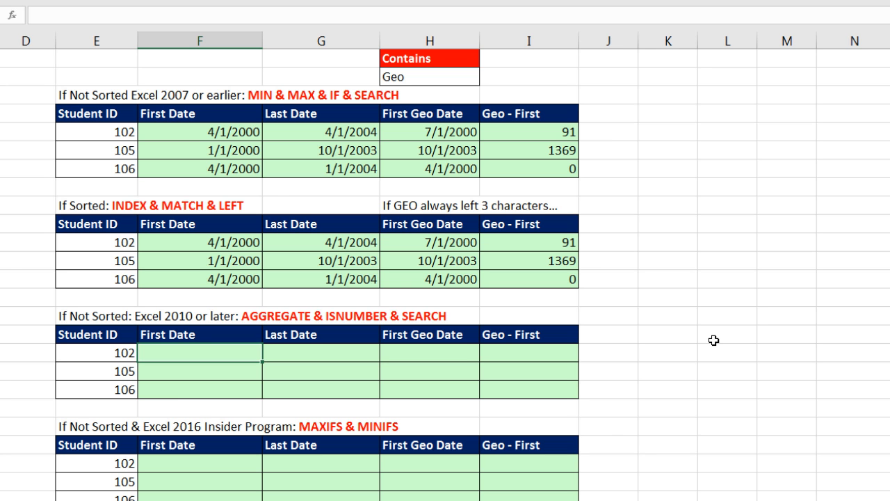
type("=")
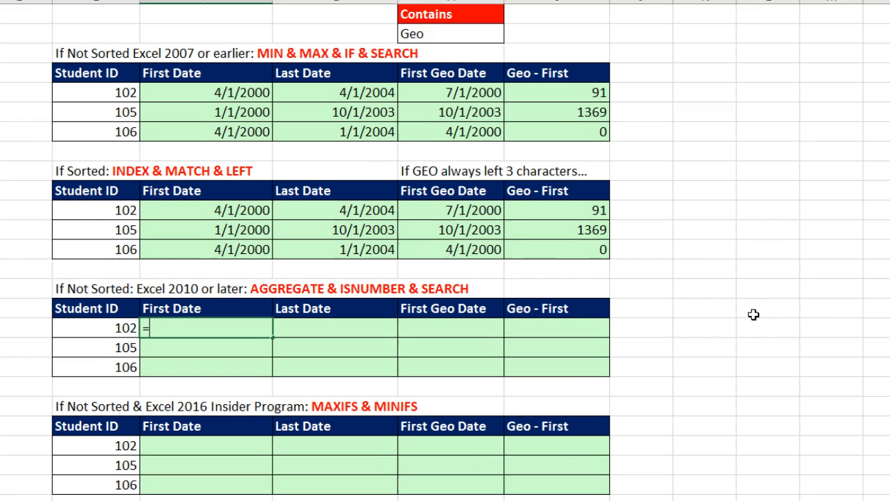
type("agg")
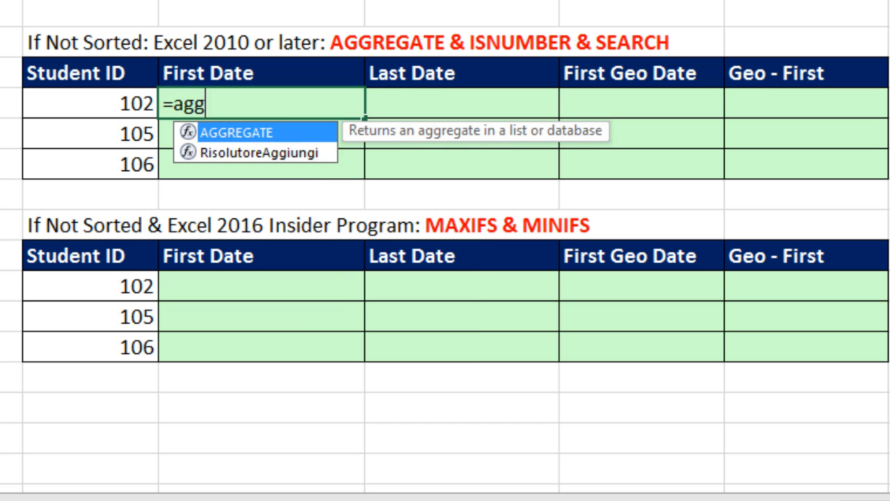
key("Tab")
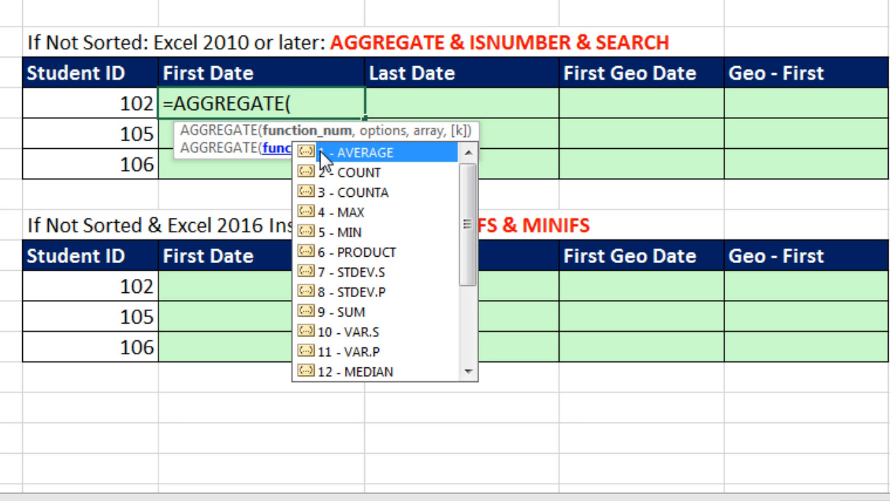
left_click_drag(470, 256, 471, 336)
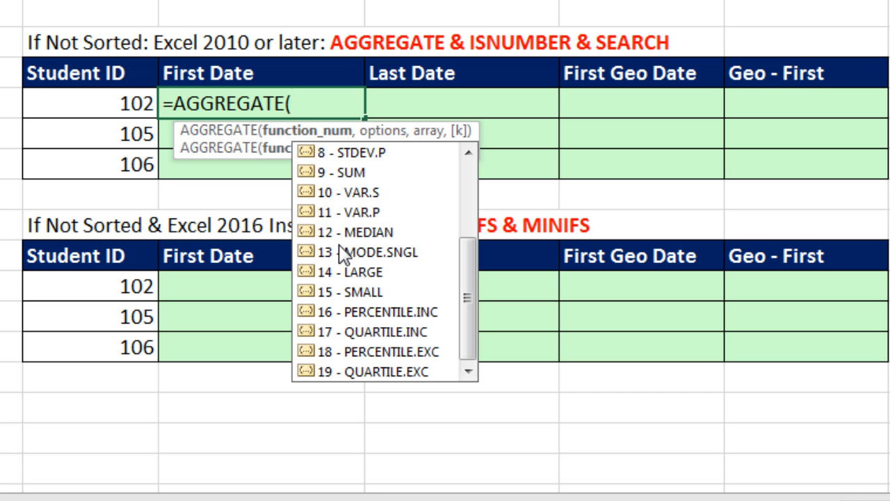
left_click(311, 98)
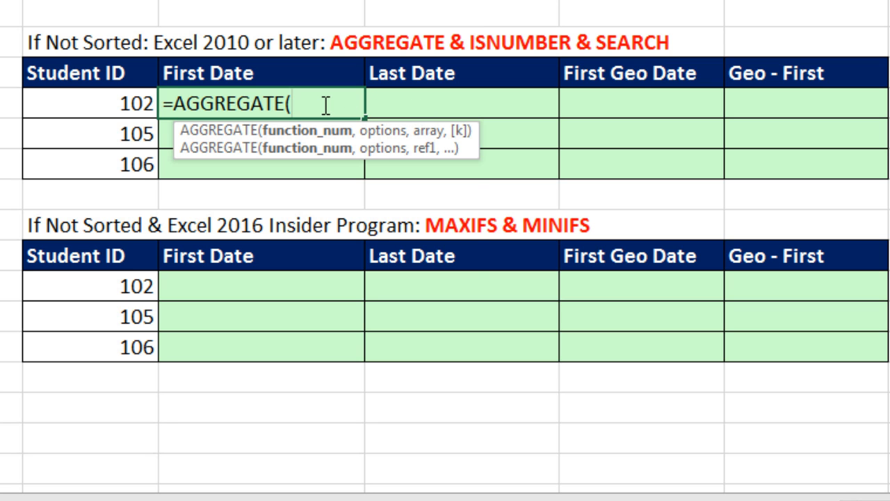
key("BackSpace")
type("(")
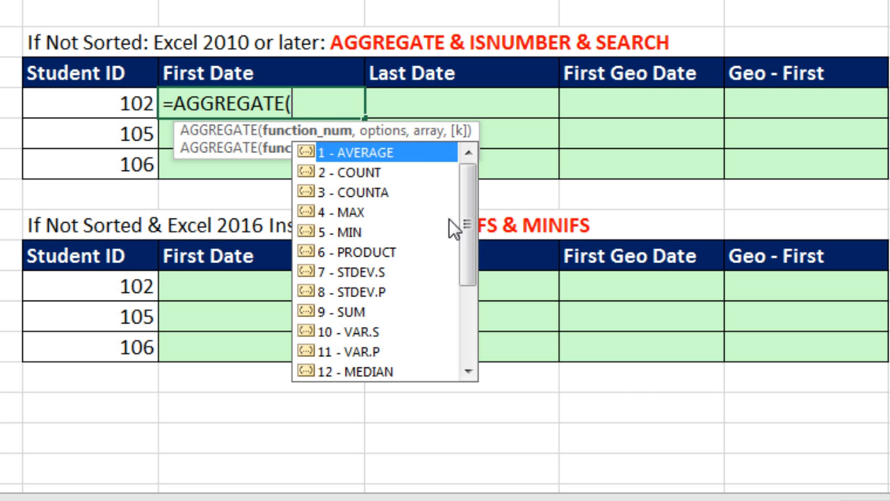
left_click_drag(469, 206, 468, 372)
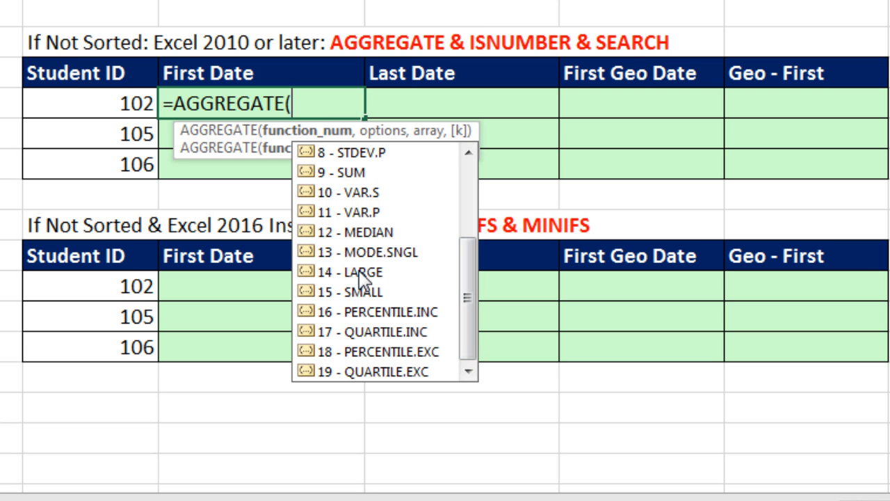
double_click(354, 298)
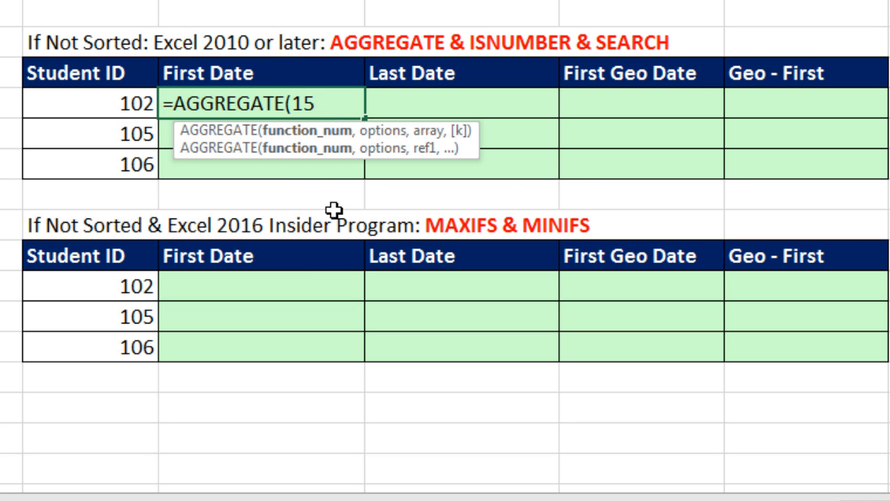
type(",")
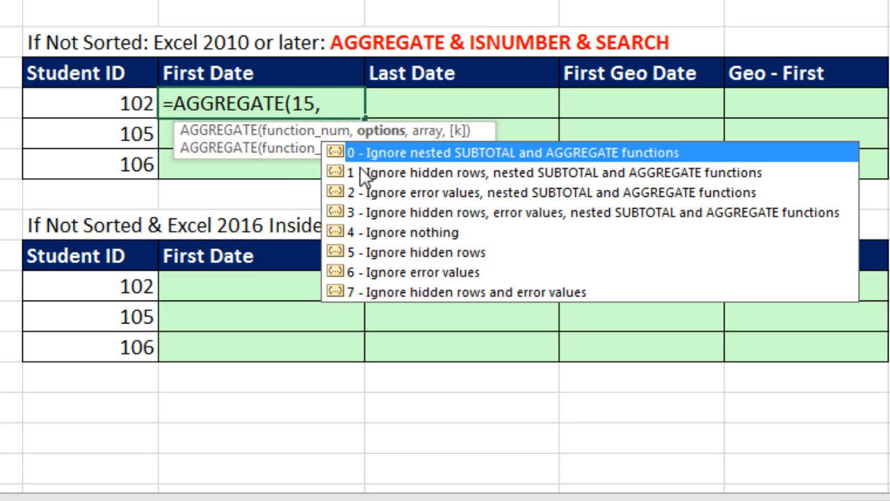
double_click(381, 274)
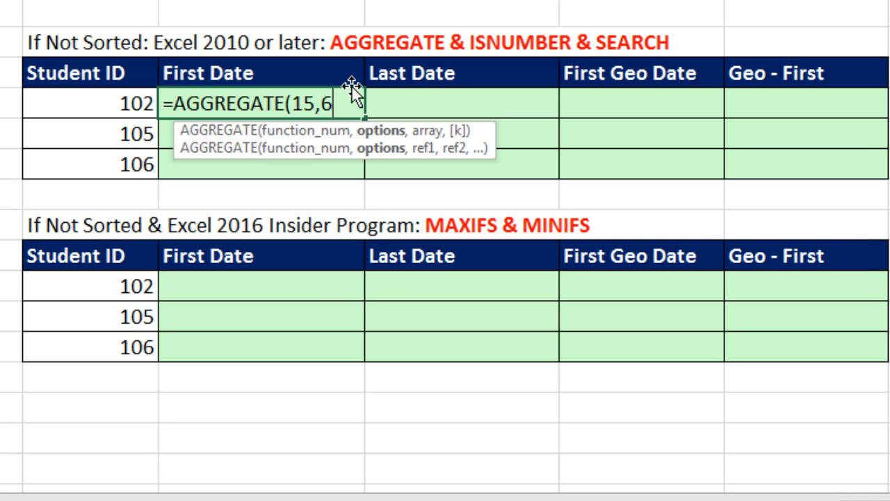
Step: Enter $B$10:$B$28/($A$10:$A$28=E25) as the array argument of the AGGREGATE formula in F25
type(",")
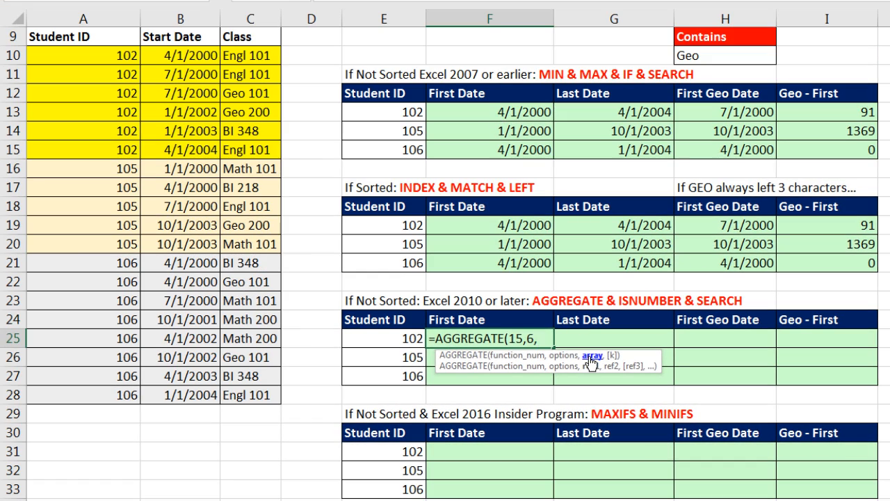
left_click_drag(180, 57, 195, 396)
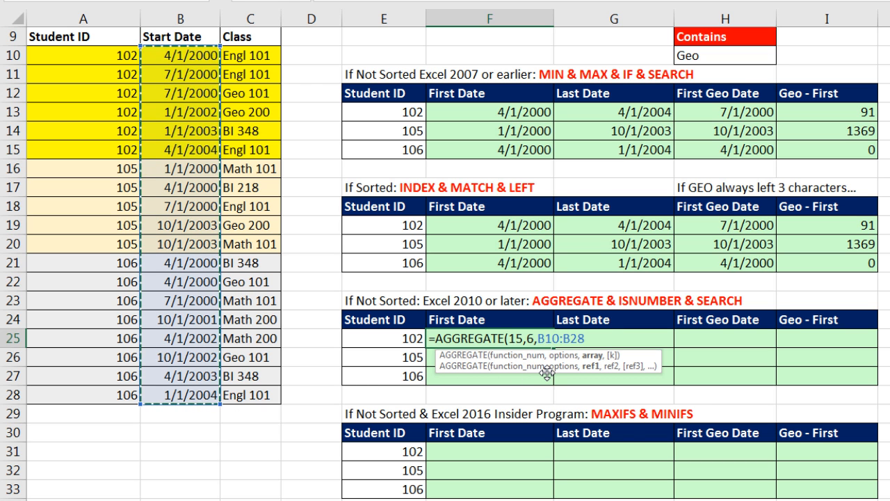
key("F4")
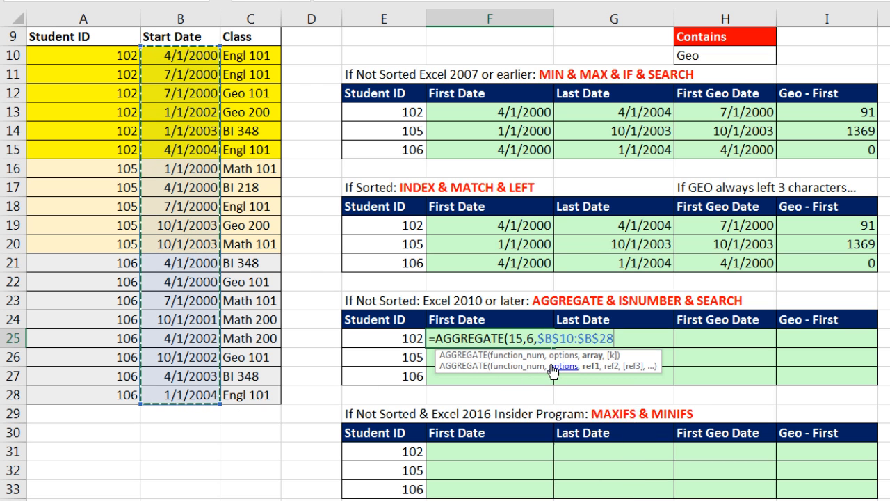
type("/")
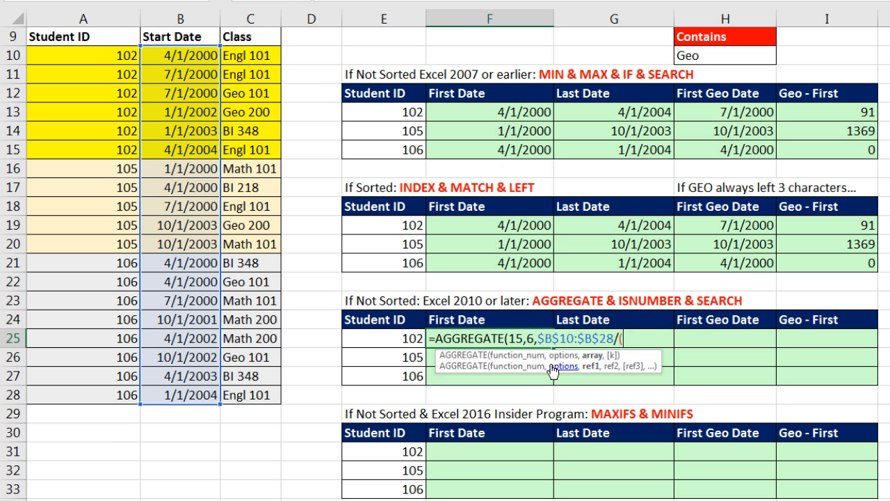
type("(")
left_click_drag(115, 56, 127, 402)
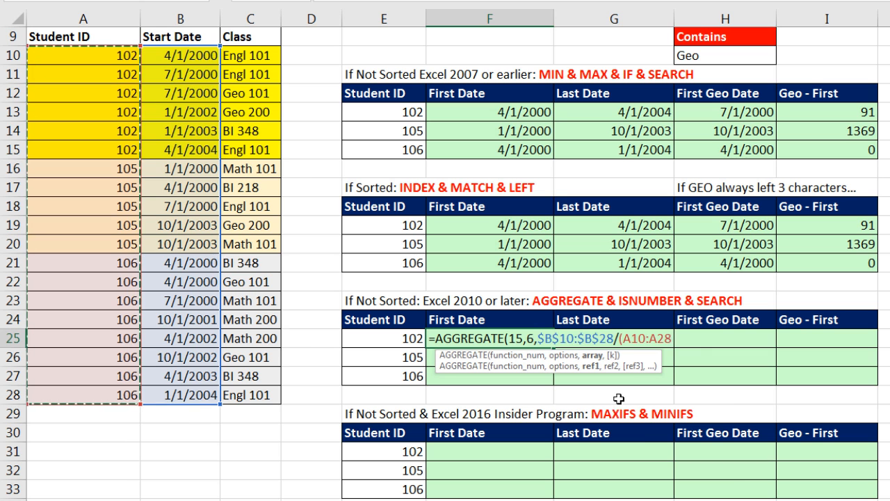
key("F4")
type("=")
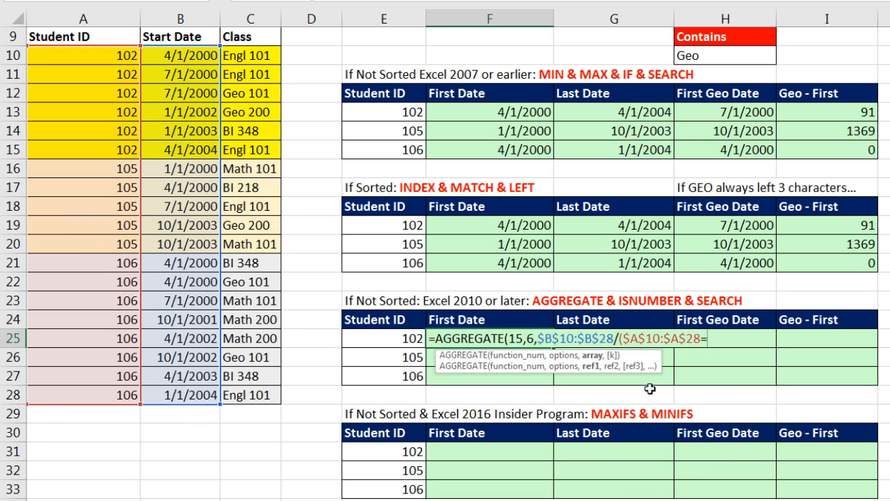
left_click(417, 339)
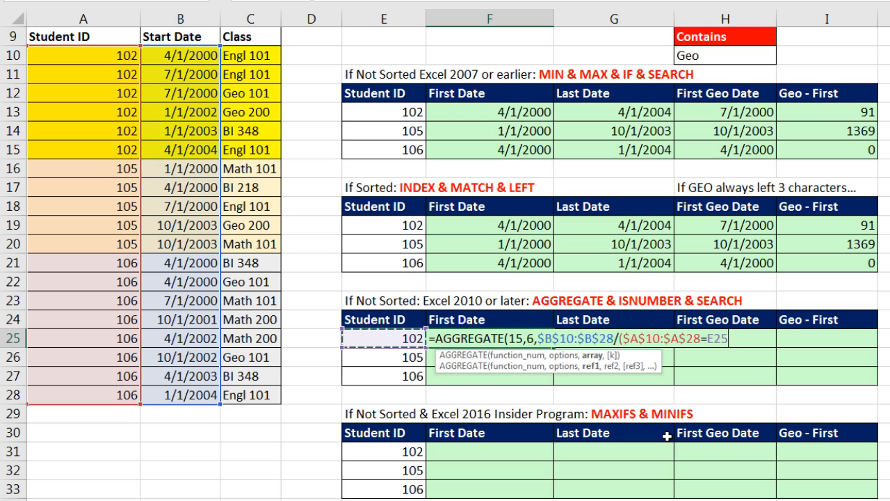
type(")")
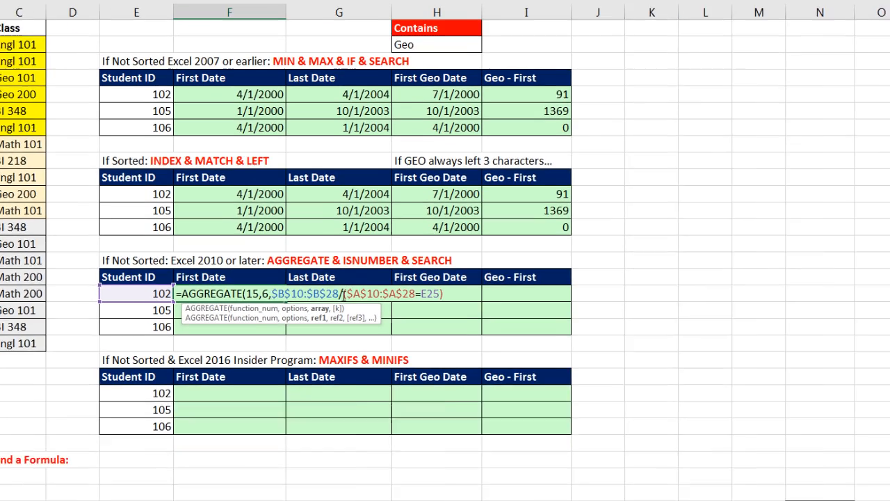
Step: Evaluate the student ID criterion and the whole array argument inside F25's formula, undoing each evaluation
left_click_drag(619, 339, 848, 350)
key("F9")
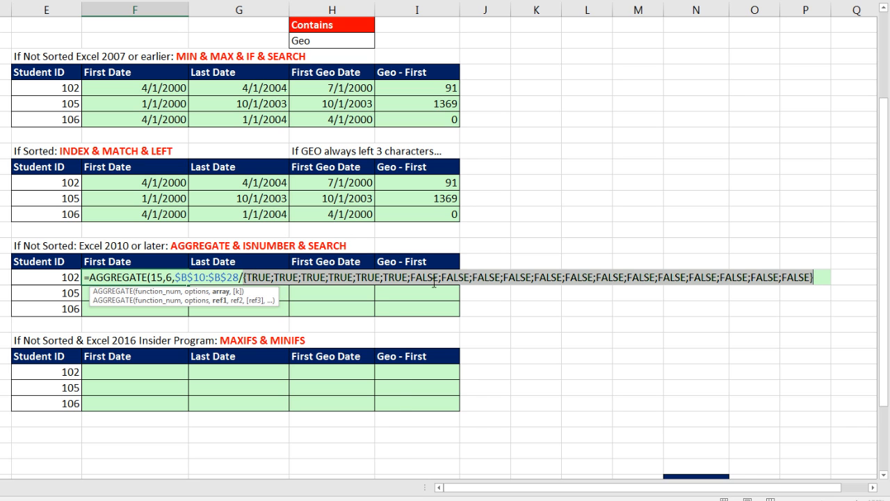
key("ctrl+z")
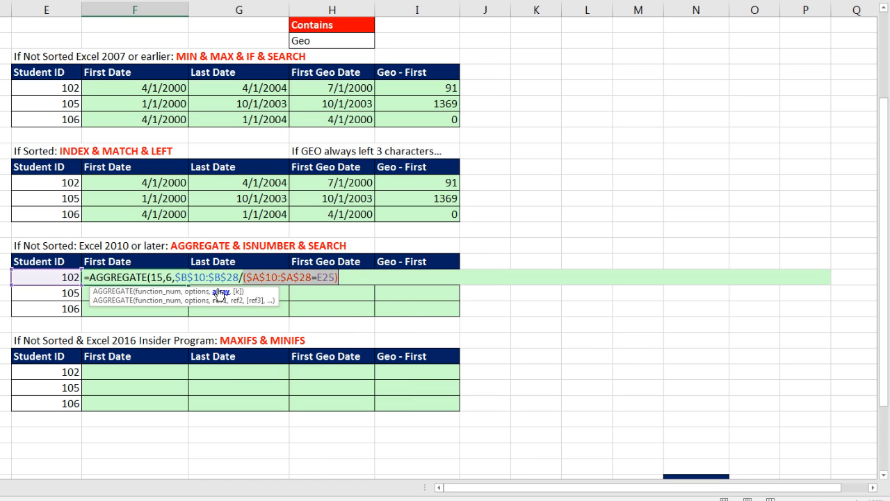
left_click(220, 293)
key("F9")
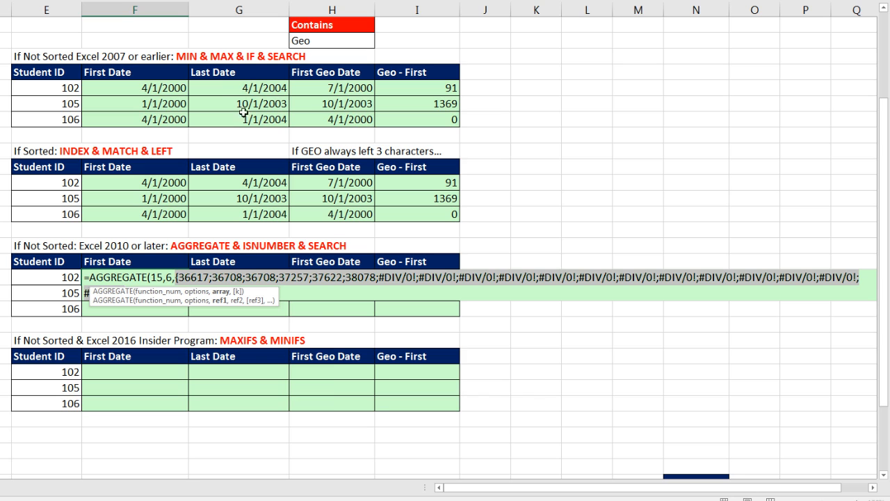
key("ctrl+z")
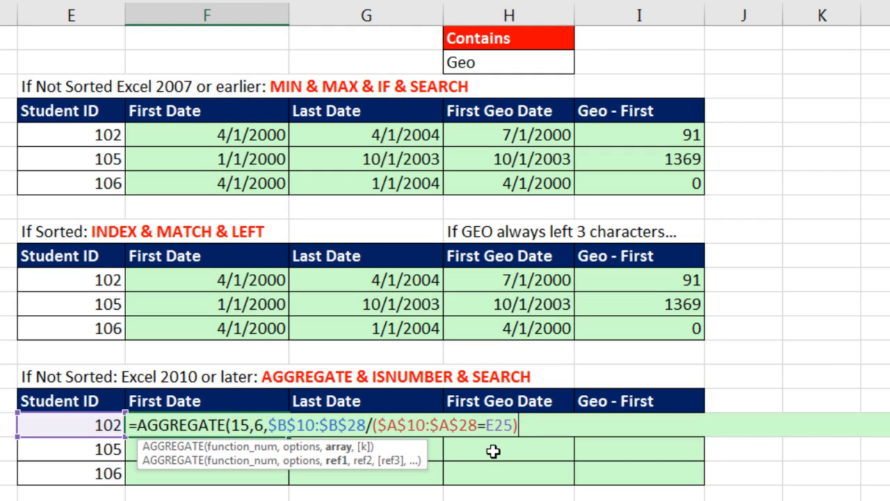
Step: Complete F25's AGGREGATE formula with a k value of 1 and fill it down to F27
type(",")
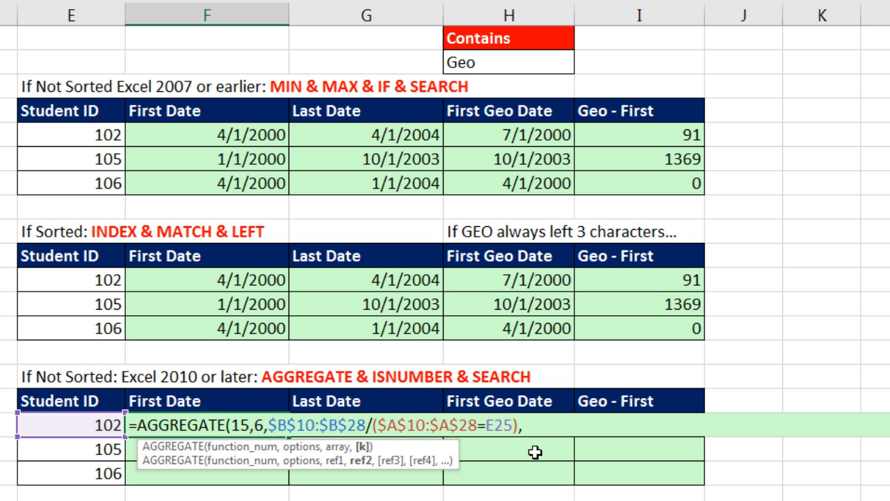
type("1)")
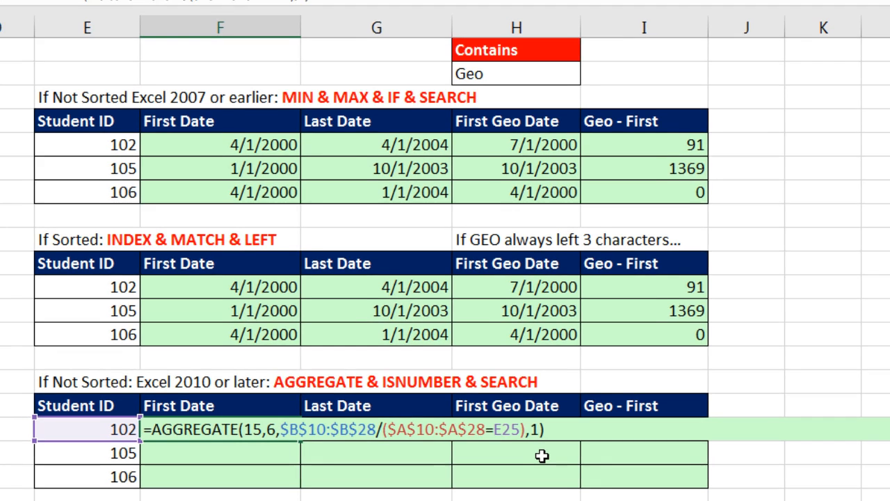
key("ctrl+Return")
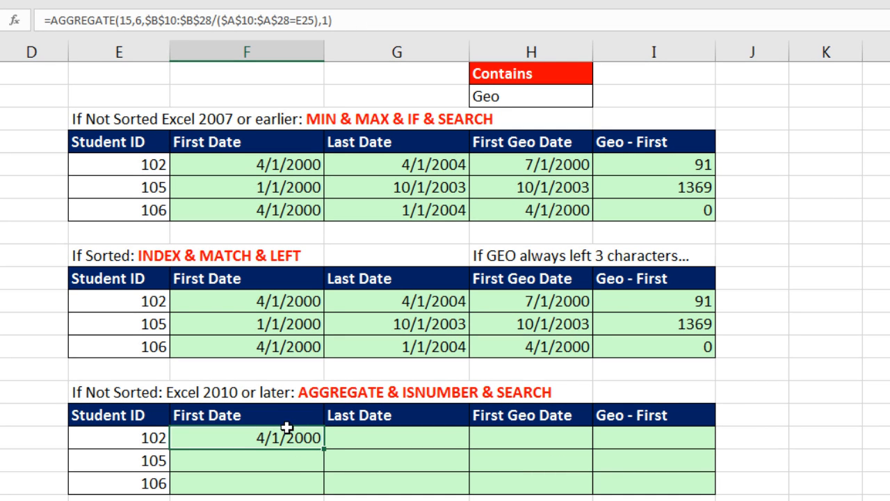
double_click(323, 449)
Step: Check the cell references of the copied AGGREGATE formula in F27
left_click(307, 485)
key("F2")
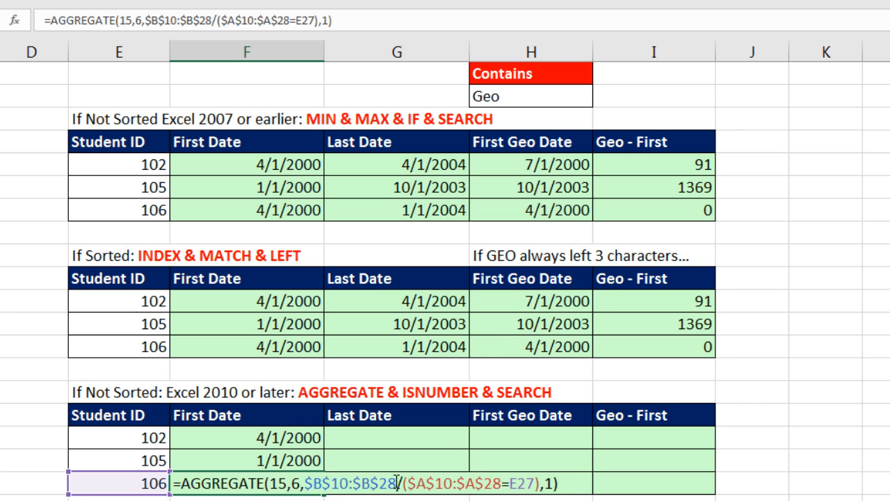
key("Escape")
Step: Copy the formula text of F25 unchanged into G25 under Last Date
left_click(288, 437)
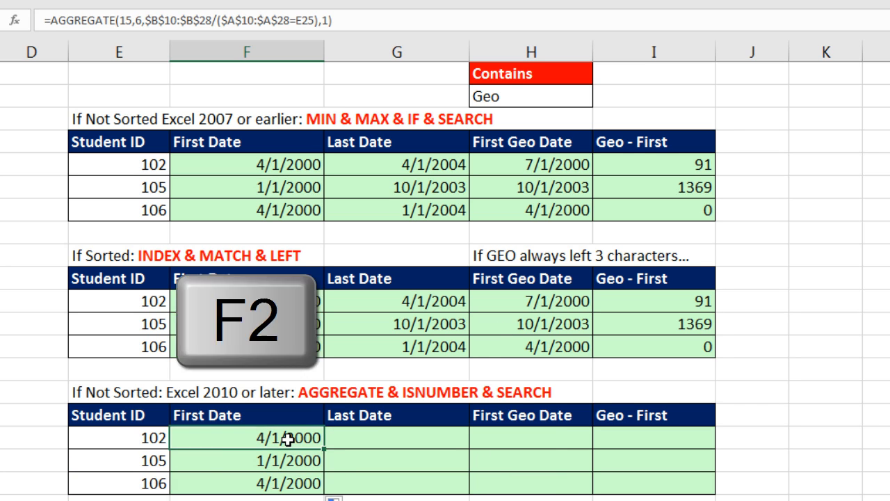
key("F2")
left_click_drag(174, 437, 733, 463)
key("ctrl+c")
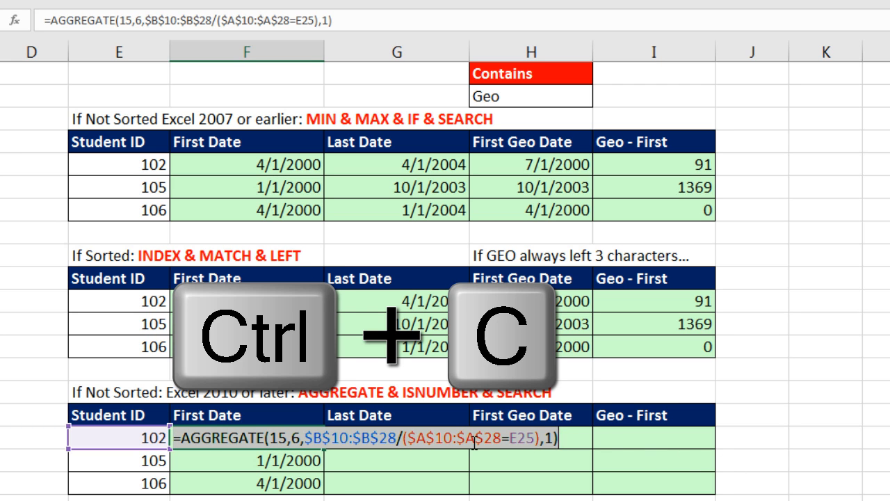
key("Escape")
double_click(403, 441)
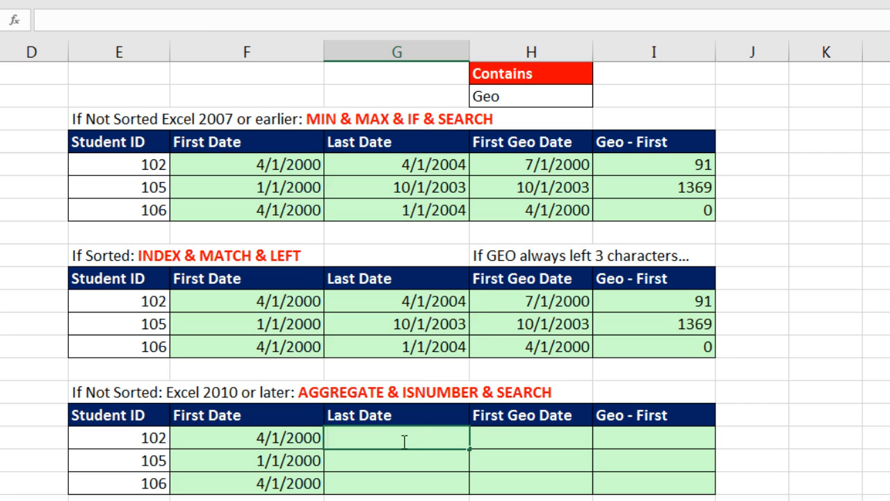
key("ctrl+v")
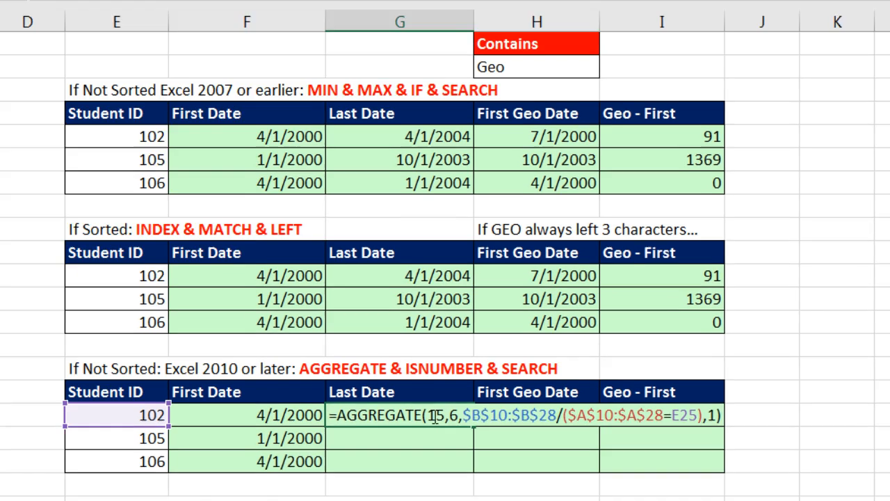
Step: Change the function number in G25's AGGREGATE formula to 14 - LARGE and fill the formula down to G27
left_click_drag(428, 416, 446, 415)
key("BackSpace")
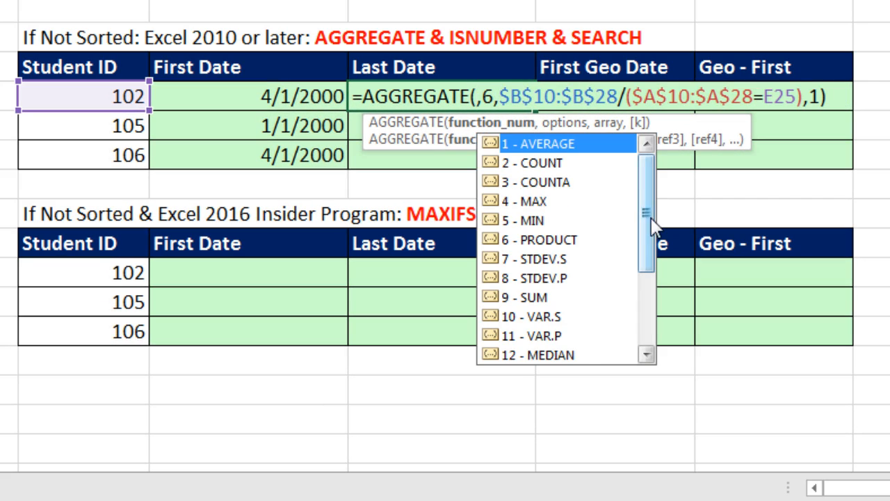
left_click_drag(654, 224, 656, 354)
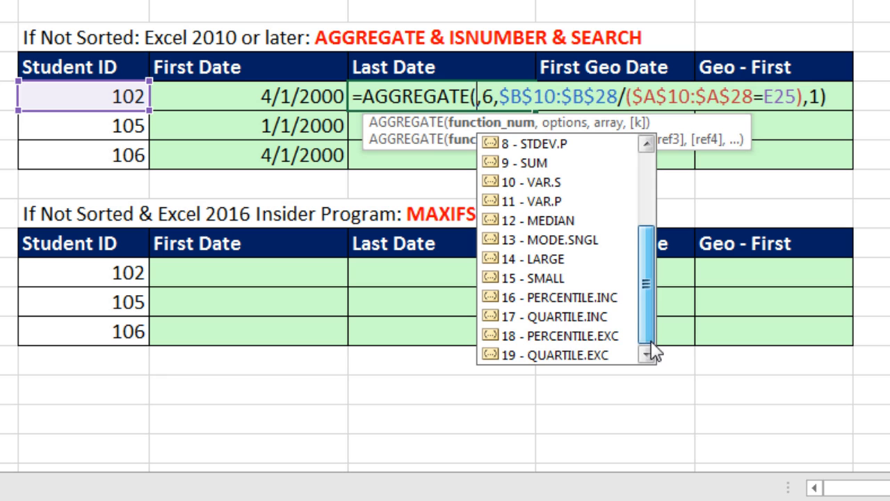
double_click(545, 258)
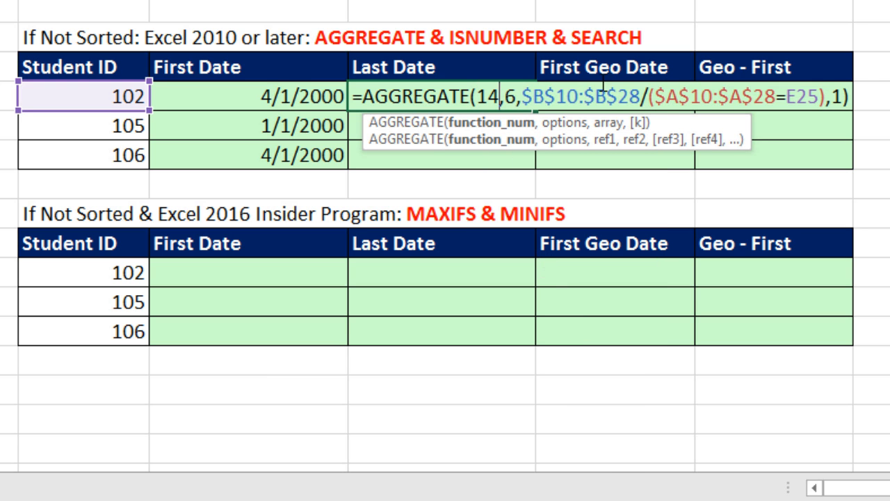
key("ctrl+Return")
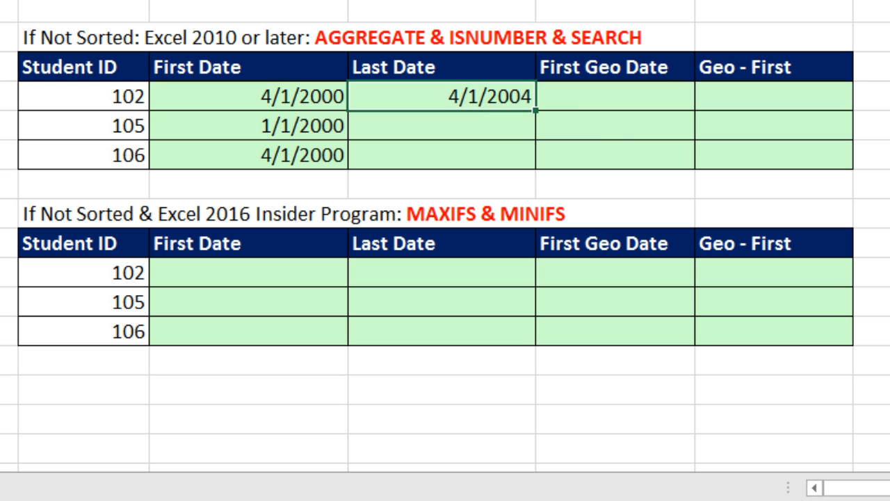
double_click(536, 111)
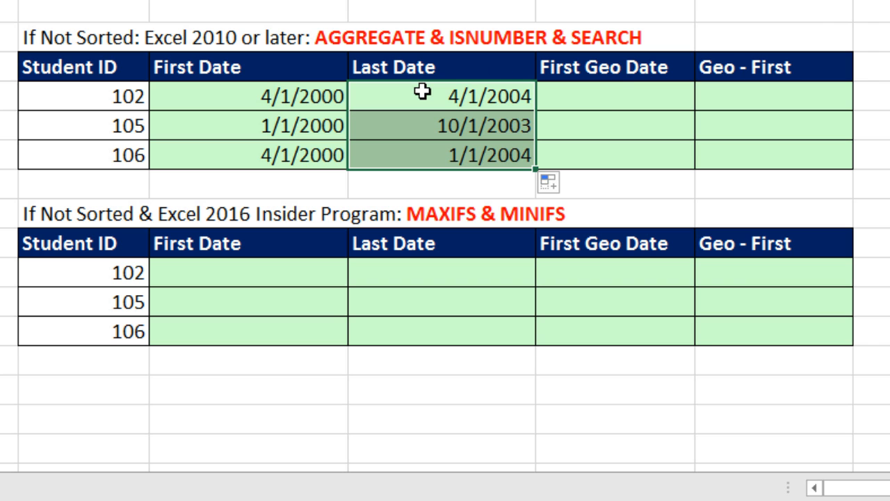
Step: Paste the copied AGGREGATE formula into H25 and enclose its ($A$10:$A$28=E25) criterion in an extra pair of parentheses
left_click(606, 93)
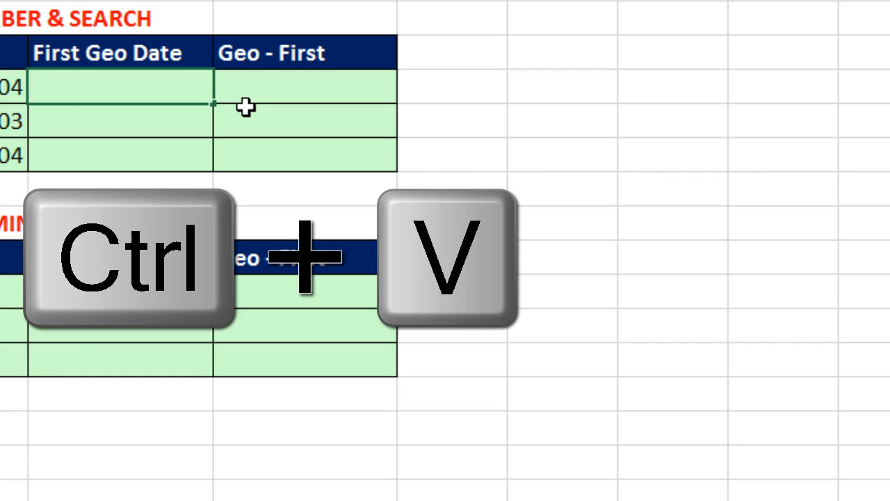
key("ctrl+v")
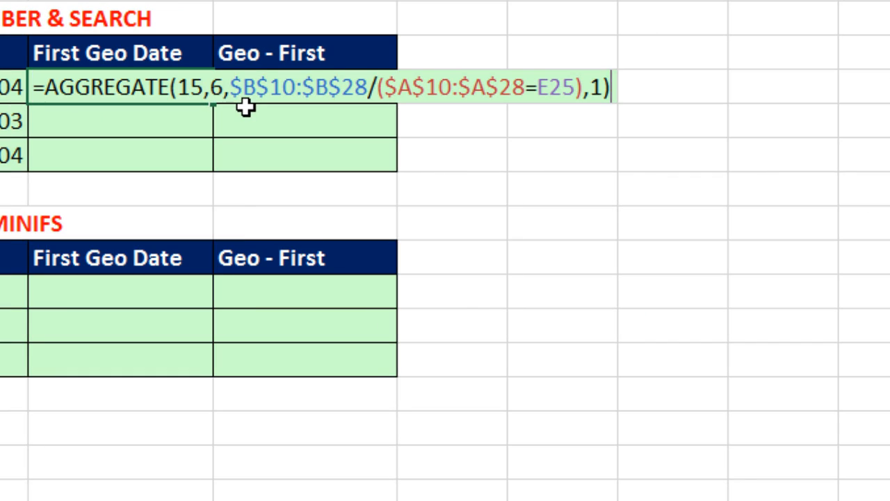
left_click(379, 87)
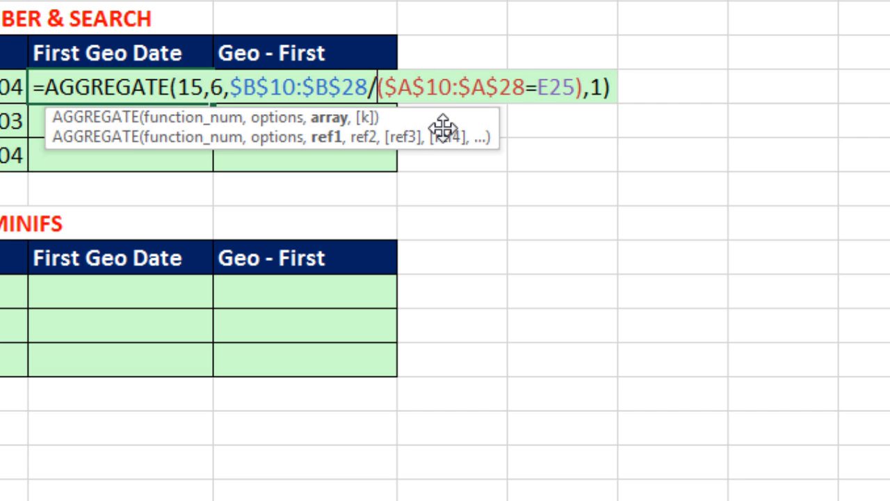
type("(")
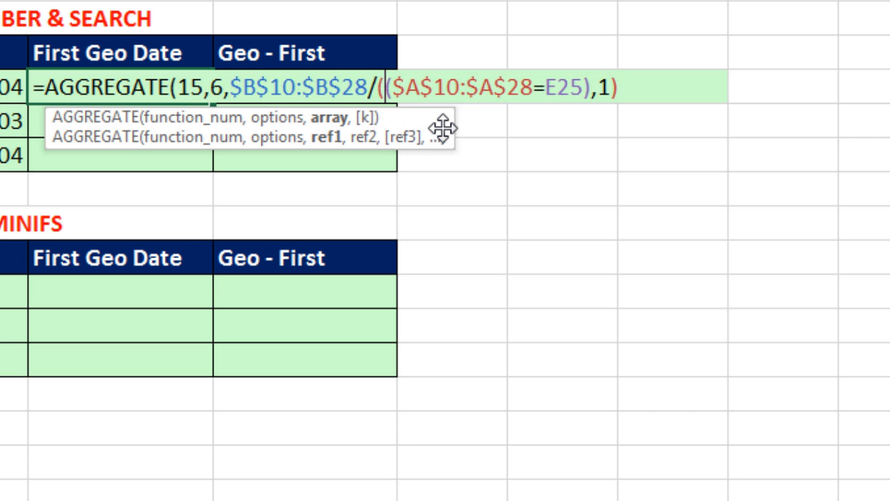
left_click(593, 88)
type(")")
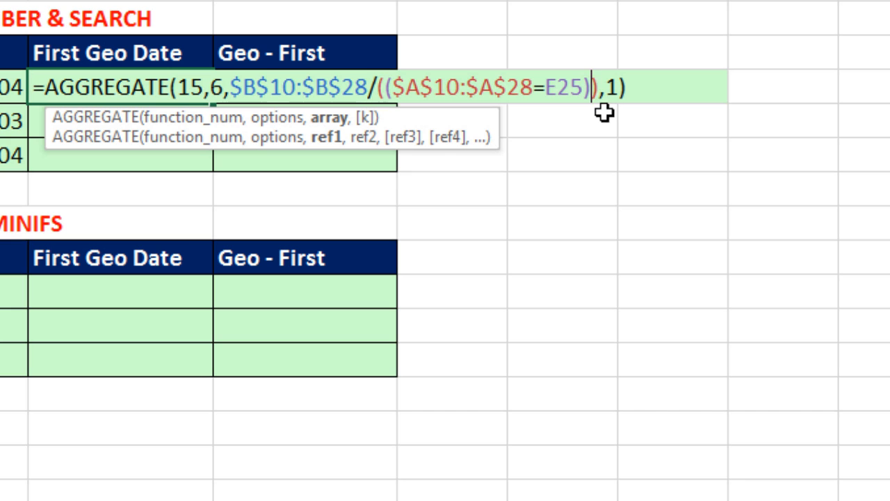
Step: Multiply the student ID criterion in H25's AGGREGATE formula by a nested ISNUMBER(SEARCH()) test
left_click(384, 88)
type("*")
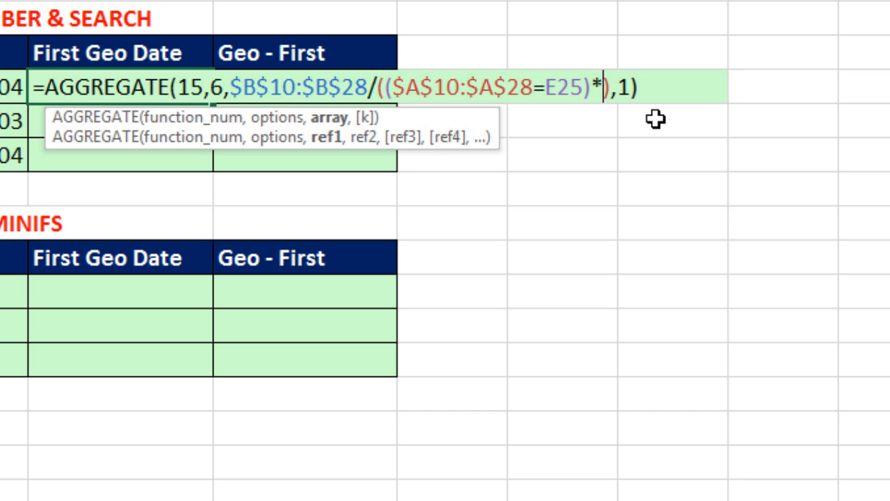
type("isn")
key("Down")
key("Down")
key("Tab")
type("se")
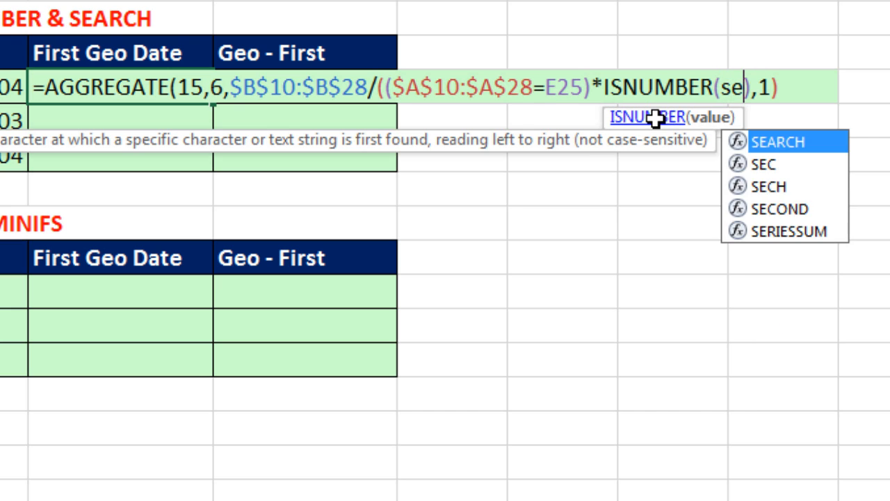
key("Tab")
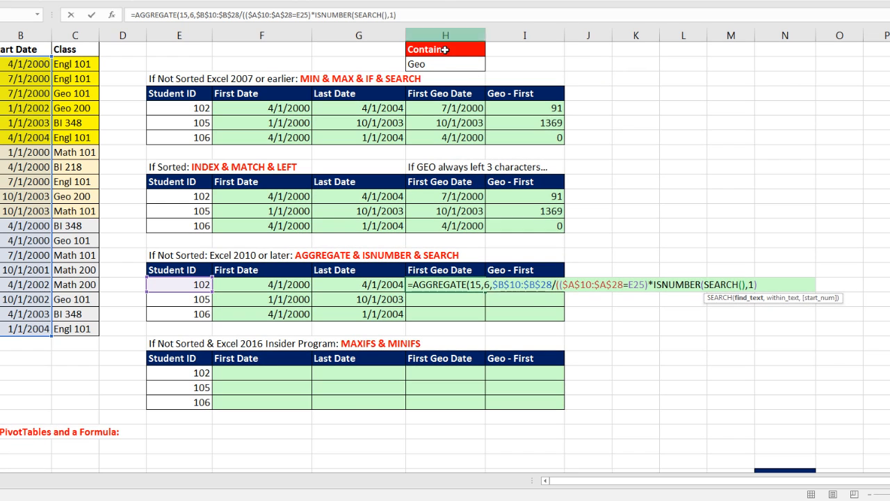
Step: Complete the SEARCH test with $H$10 as find text and $C$10:$C$28 as within text, and close both functions
left_click(446, 64)
key("F4")
type(",")
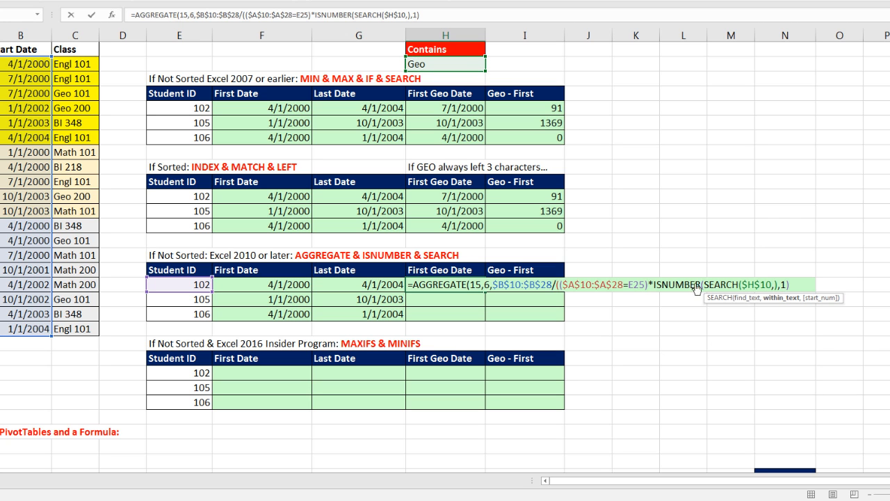
left_click_drag(81, 328, 76, 63)
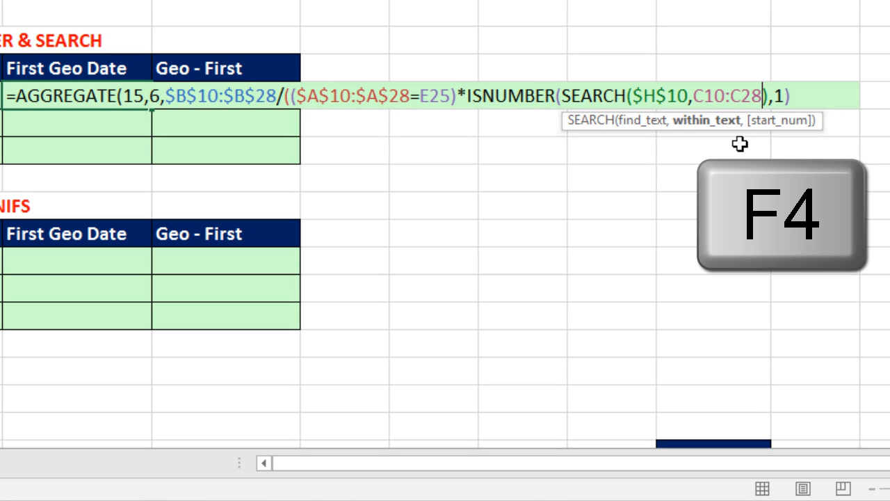
key("F4")
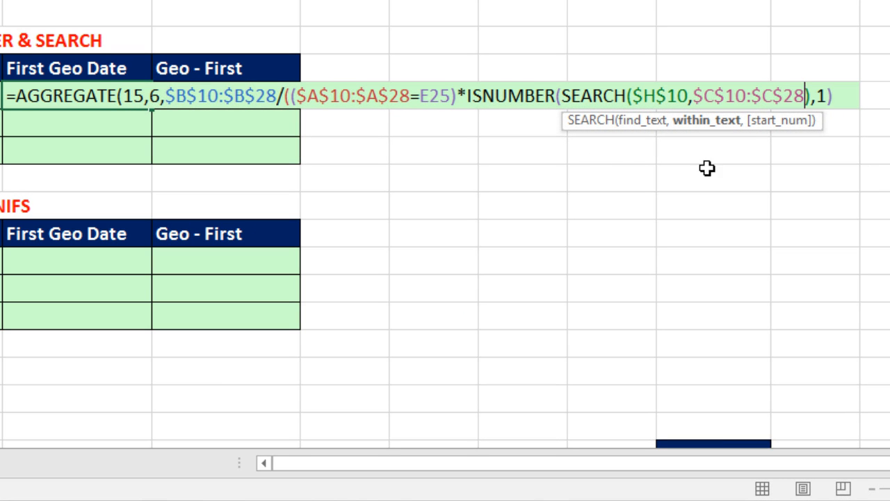
type("))")
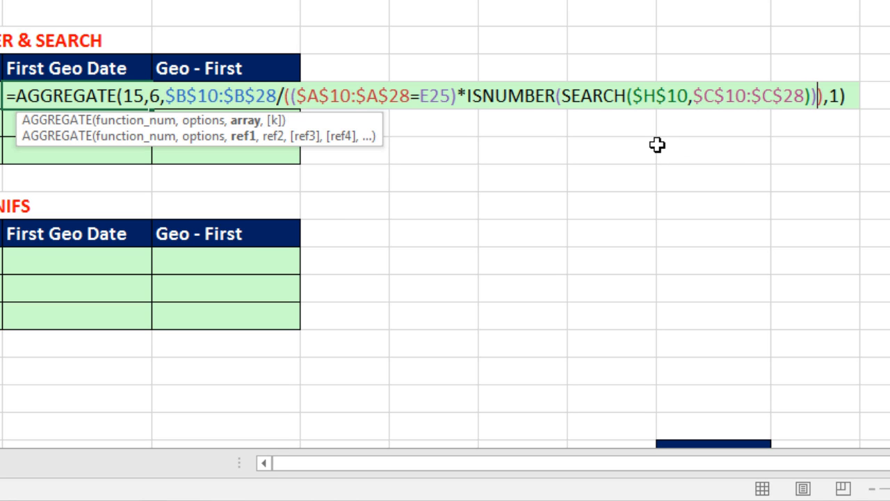
Step: Evaluate the combined criteria divisor and the whole array argument of H25's formula in place, restoring the formula after each
left_click_drag(353, 120, 803, 150)
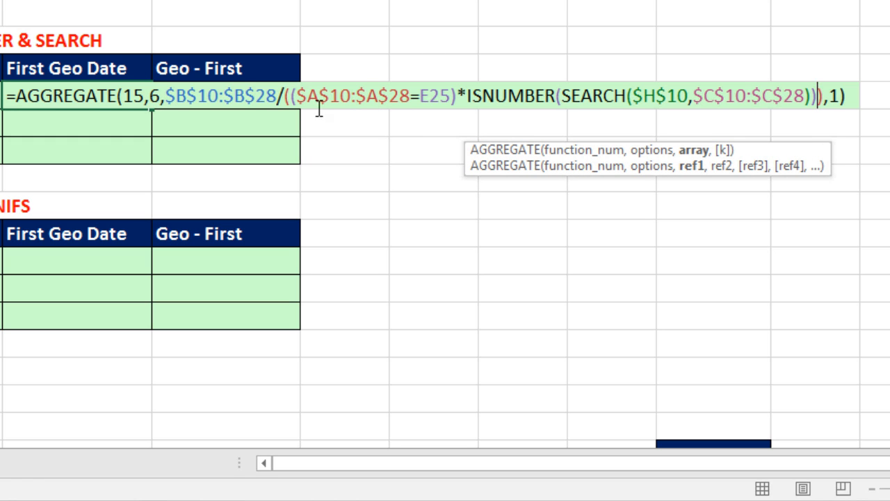
left_click_drag(285, 98, 825, 97)
key("F9")
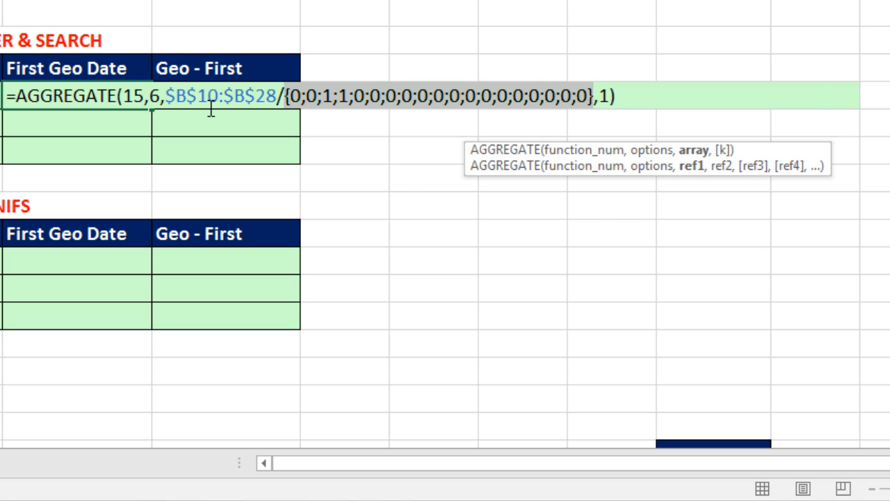
key("ctrl+z")
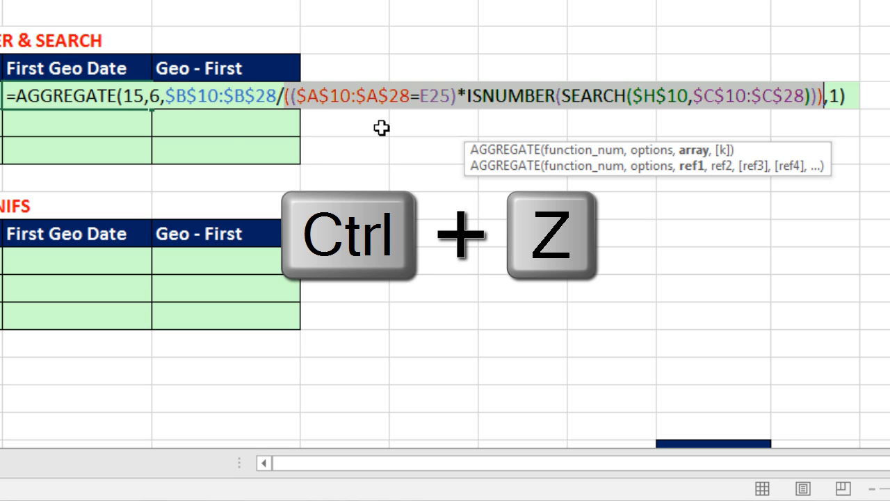
left_click(695, 154)
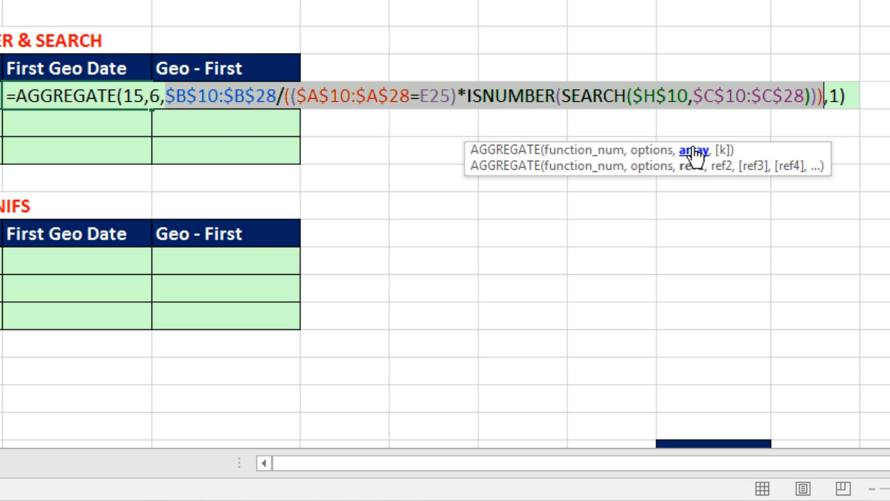
key("F9")
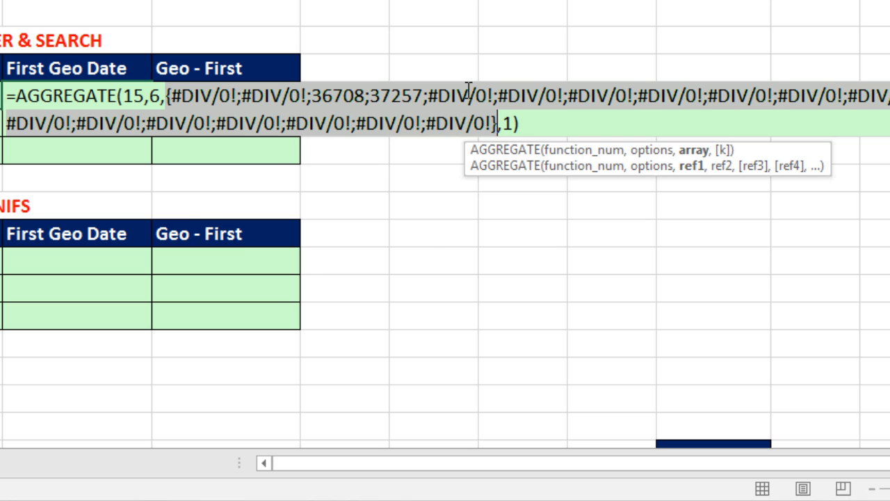
key("ctrl+z")
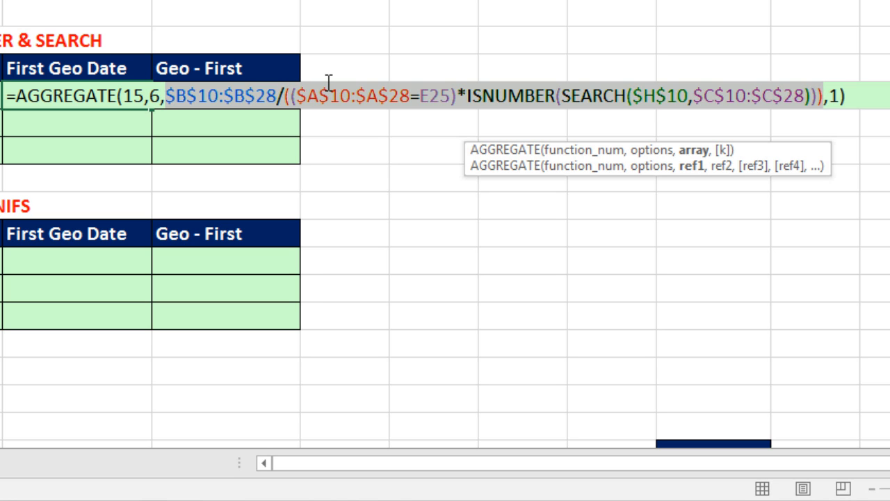
Step: Enter the AGGREGATE first geo date formula in H25 and fill it down to H27
key("ctrl+Return")
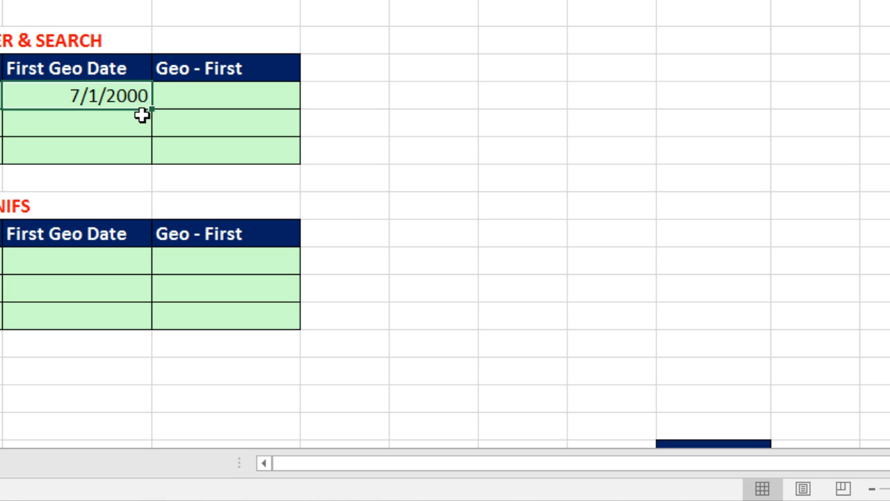
double_click(154, 113)
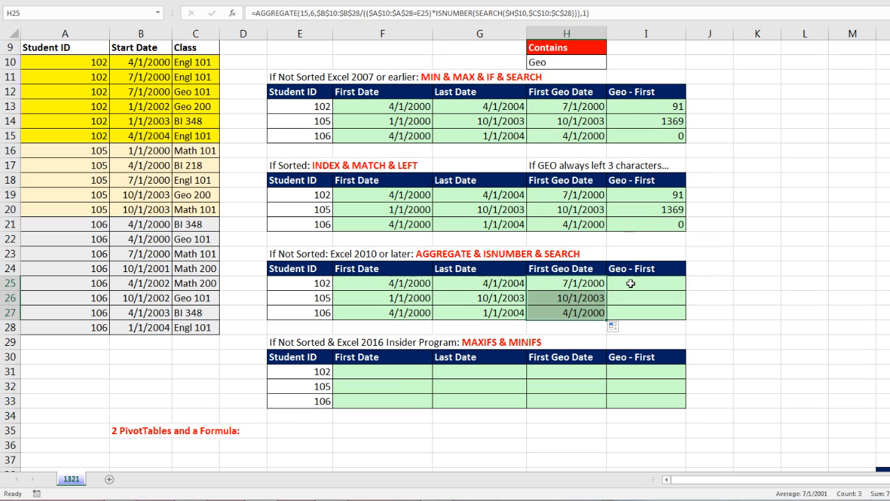
Step: Enter =H25-F25 in I25 under Geo - First and fill it down to I27
left_click(600, 271)
type("=")
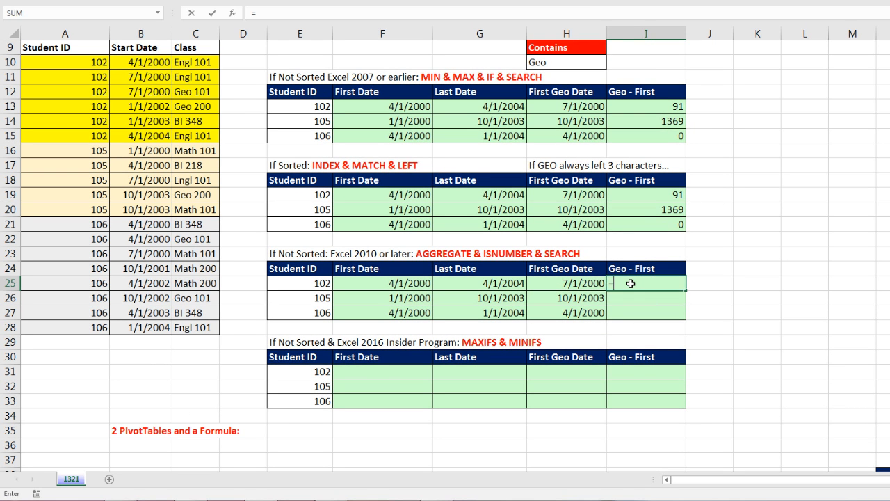
key("Left")
type("-")
key("Left")
key("Left")
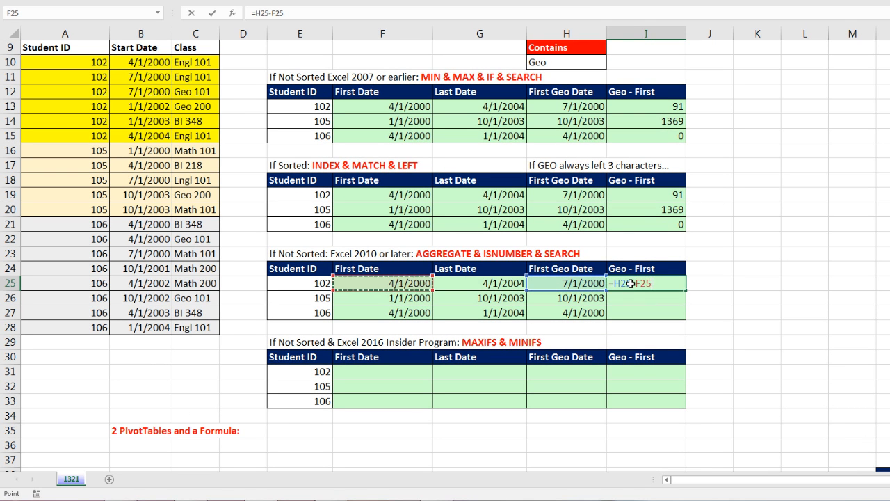
key("ctrl+Return")
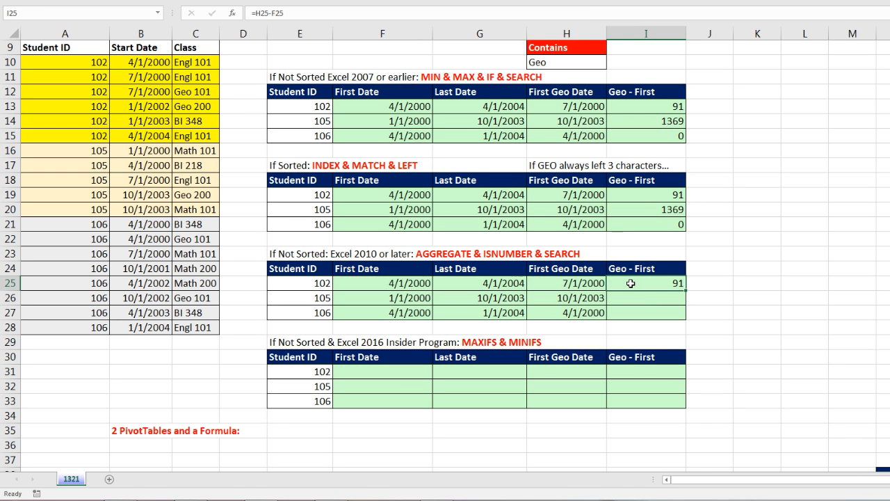
double_click(688, 293)
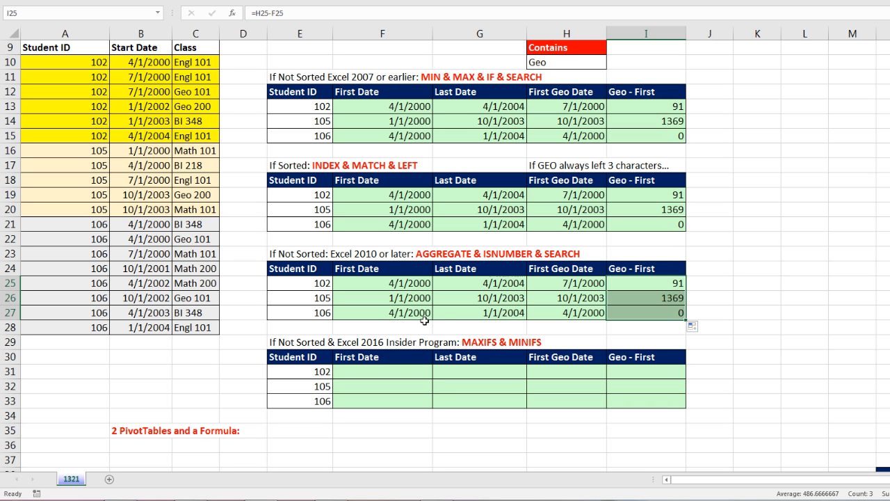
Step: Enter =MINIFS($B$10:$B$28,$A$10:$A$28,E31) in F31 under First Date and fill it down to F33
left_click(396, 371)
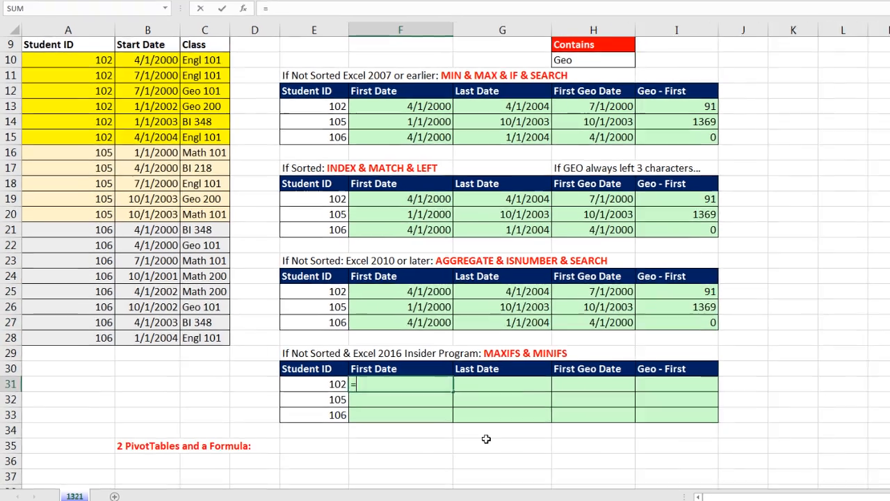
type("=minif")
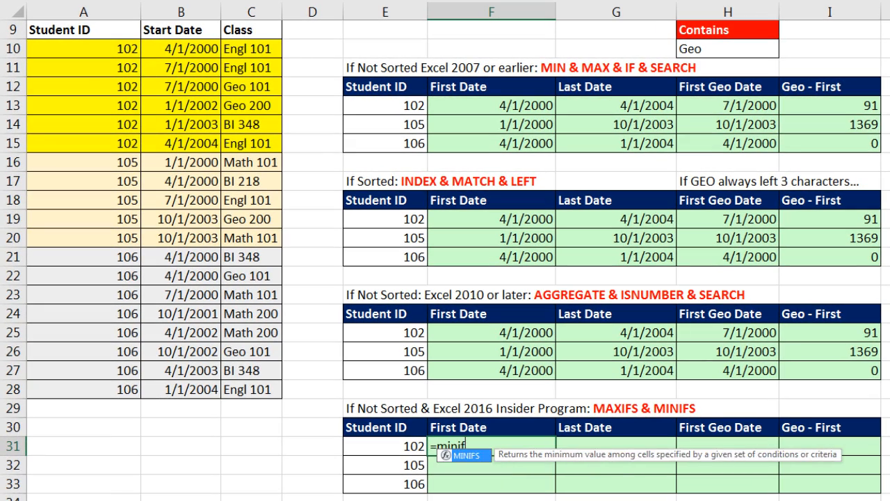
key("Tab")
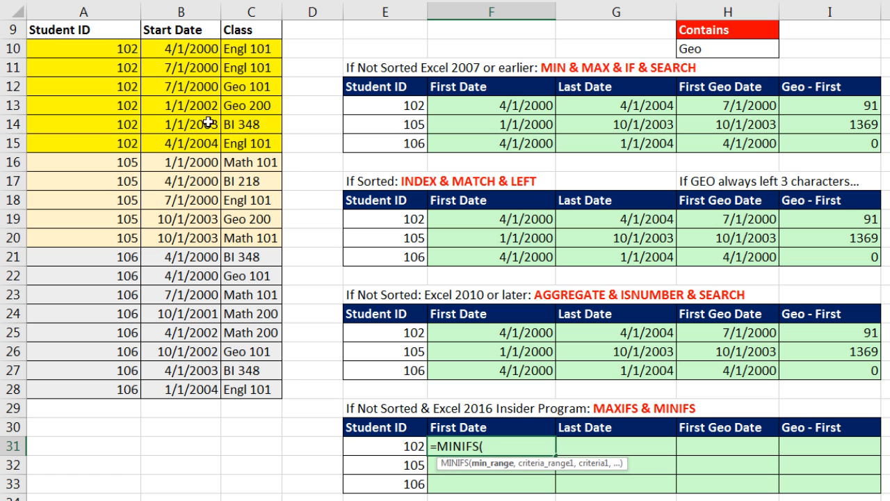
left_click_drag(181, 47, 189, 389)
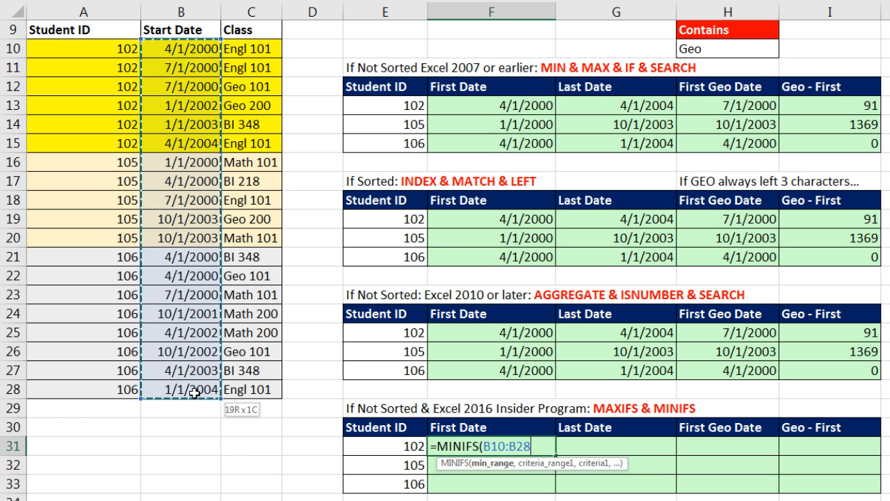
key("F4")
type(",")
left_click_drag(119, 47, 121, 394)
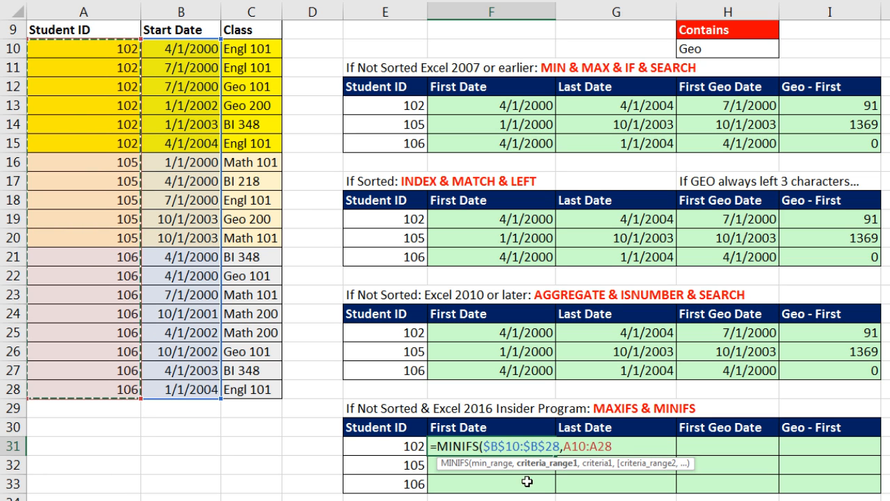
key("F4")
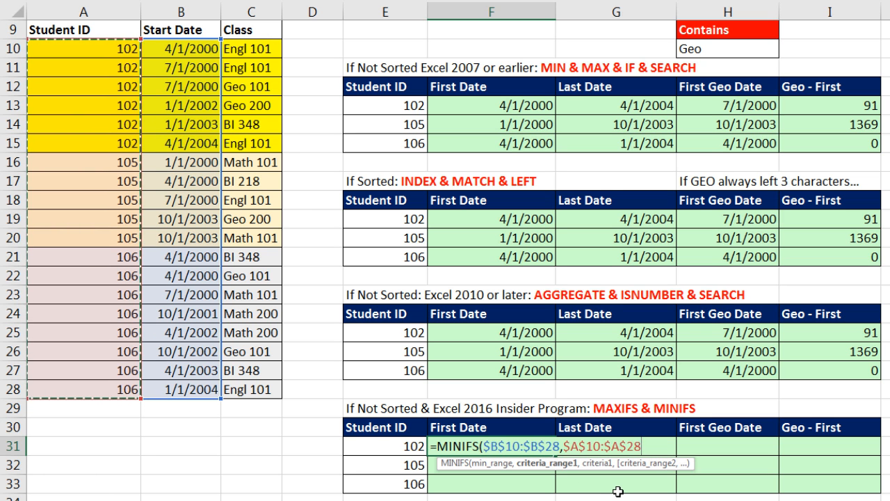
type(",")
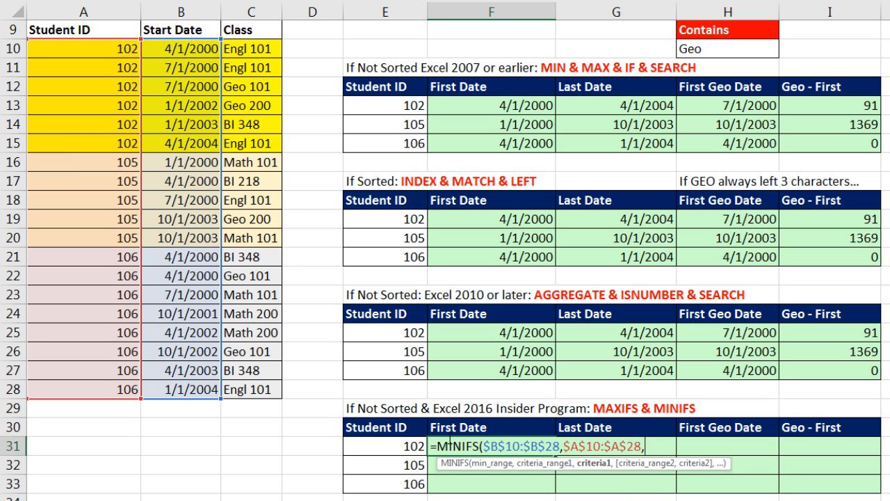
left_click(411, 446)
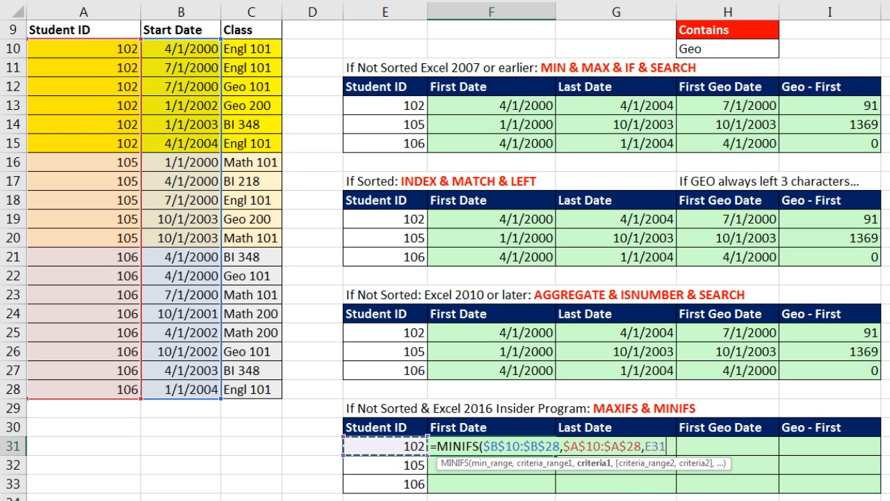
type(")")
key("ctrl+Return")
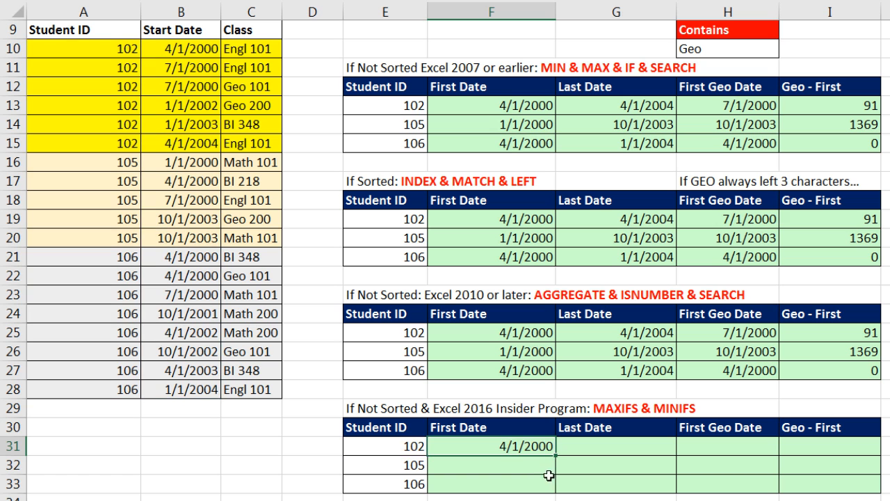
double_click(556, 456)
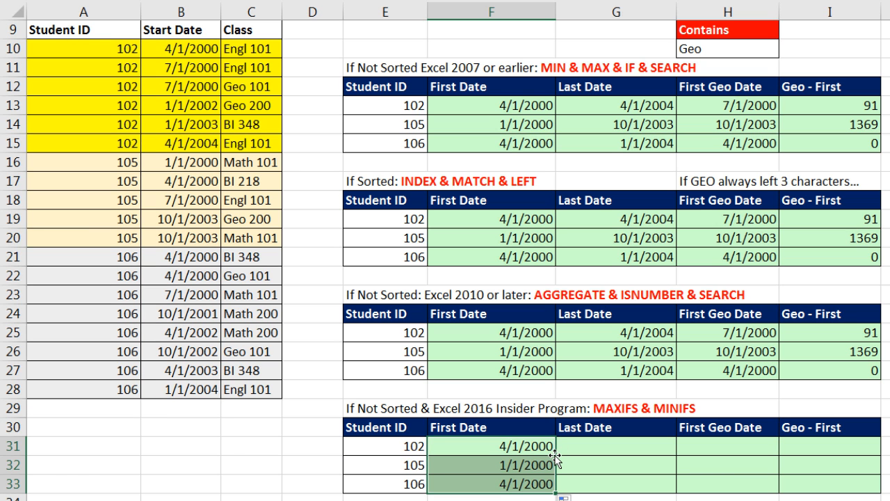
Step: Copy F31's formula text unchanged into G31 under Last Date and change its function to MAXIFS
left_click(521, 445)
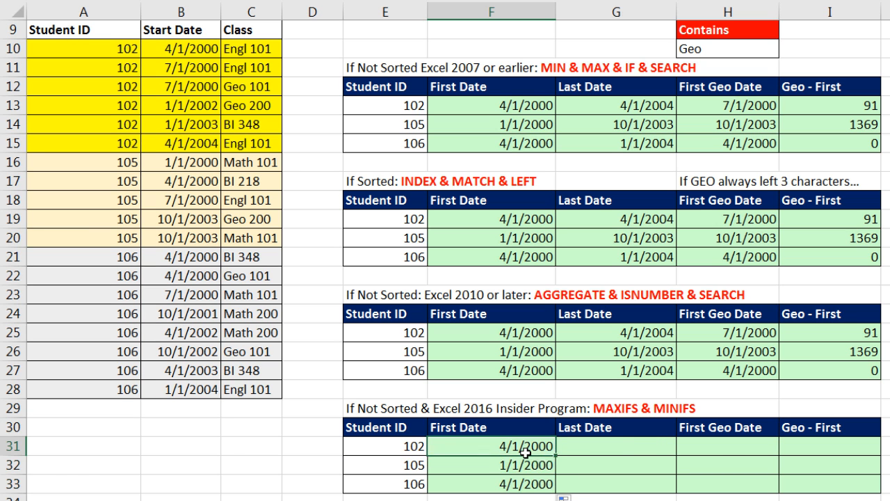
double_click(430, 446)
left_click_drag(432, 446, 824, 456)
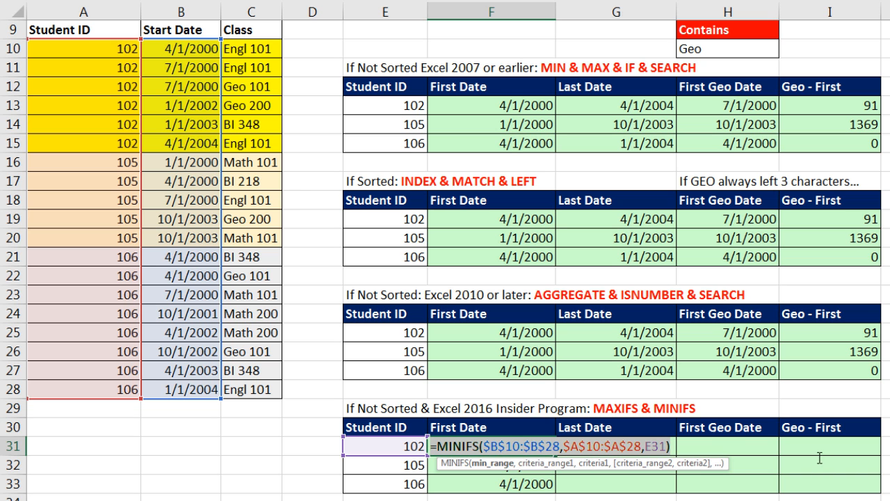
key("Escape")
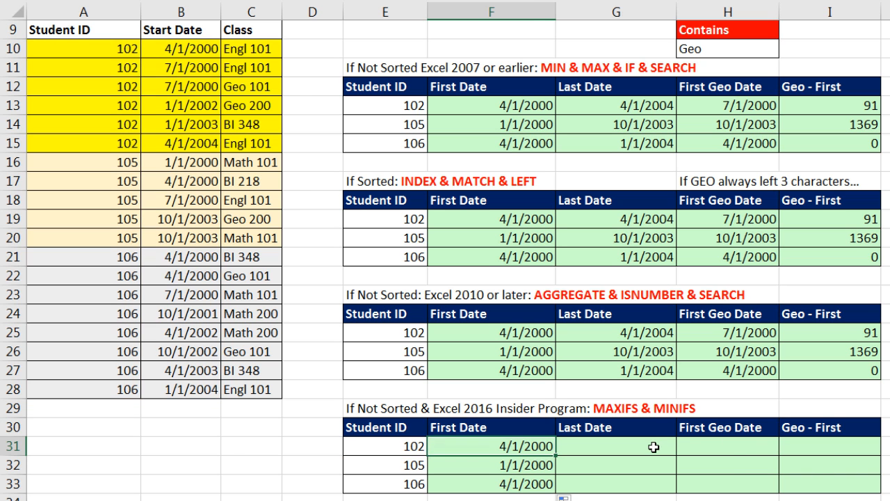
double_click(655, 447)
key("ctrl+v")
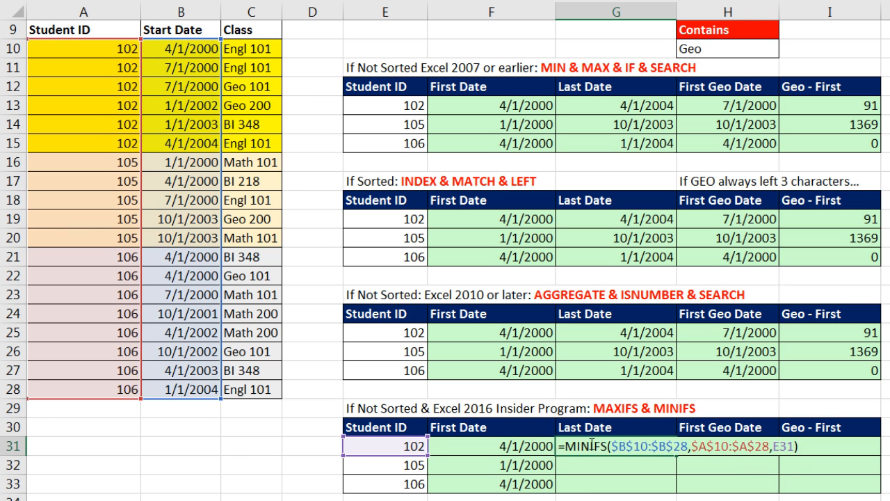
left_click_drag(579, 447, 590, 446)
type("ax")
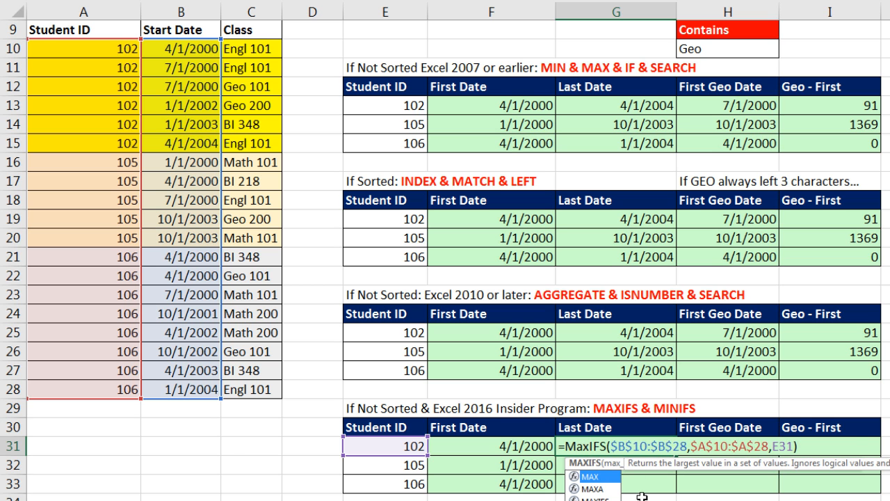
key("ctrl+Return")
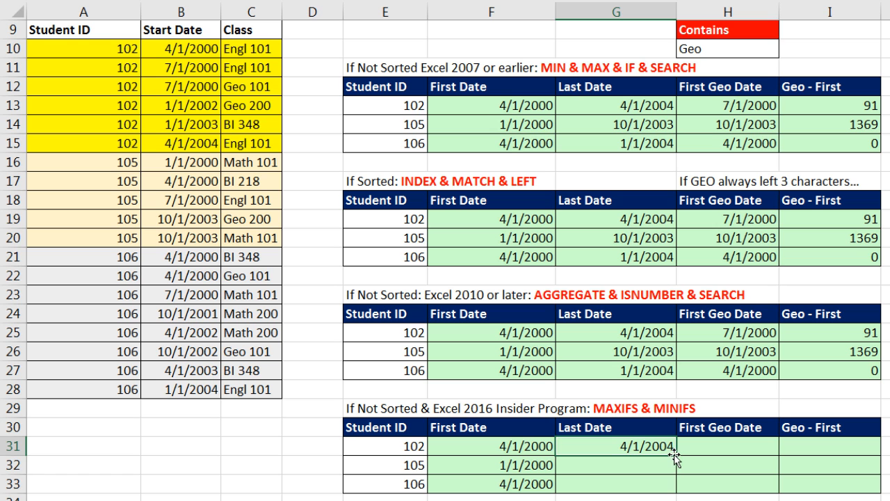
Step: Fill the MAXIFS last date formula from G31 down to G33 and check the cell references in G33
double_click(675, 455)
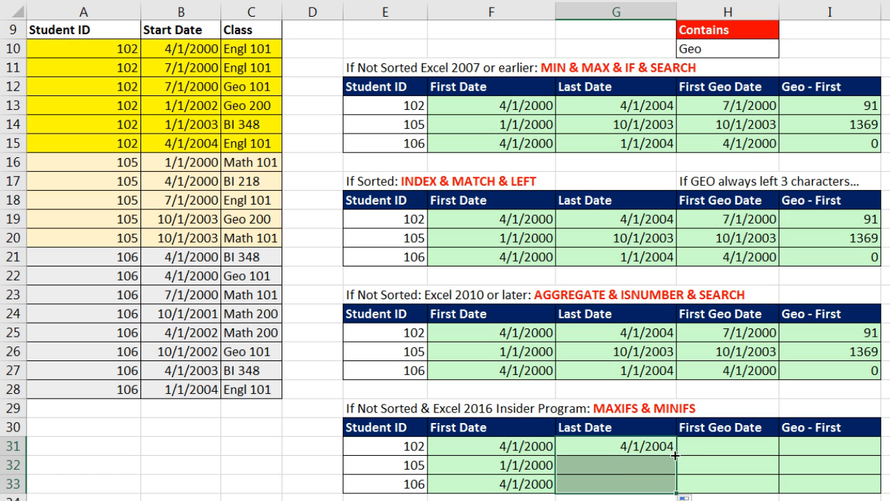
double_click(656, 485)
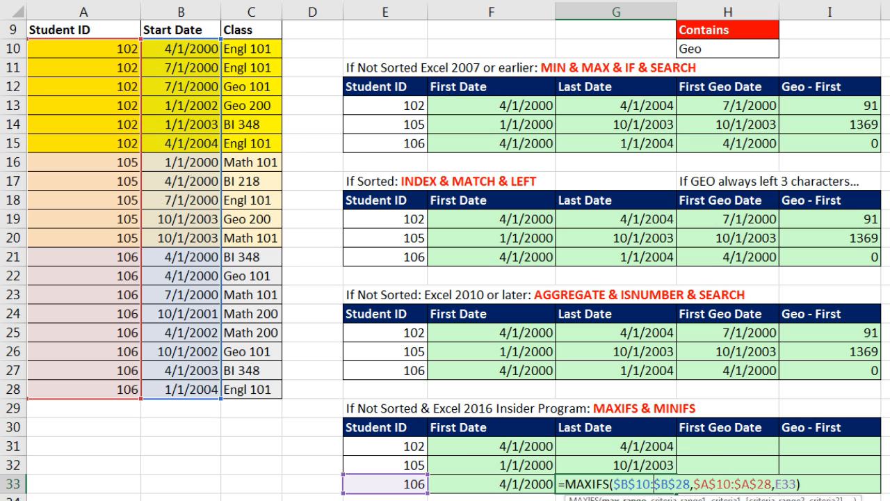
key("Escape")
Step: Paste the copied MINIFS formula into H31 under First Geo Date and add $C$10:$C$28 as its second criteria range
double_click(725, 444)
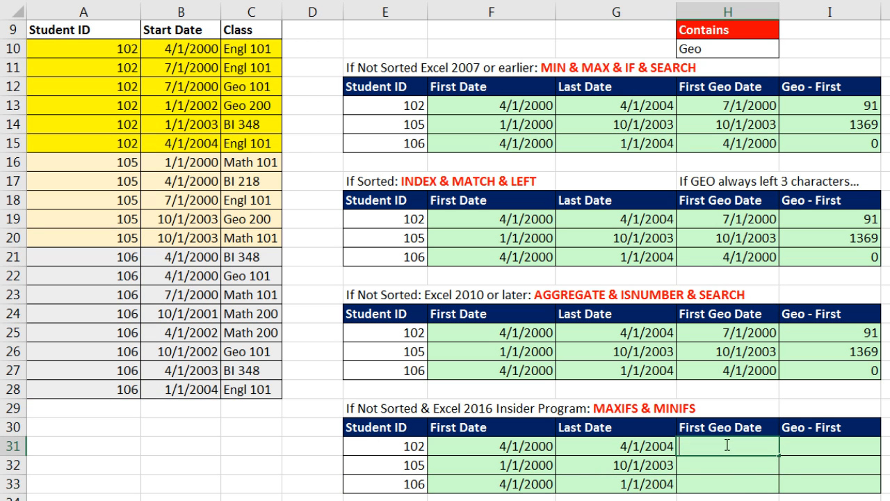
key("ctrl+v")
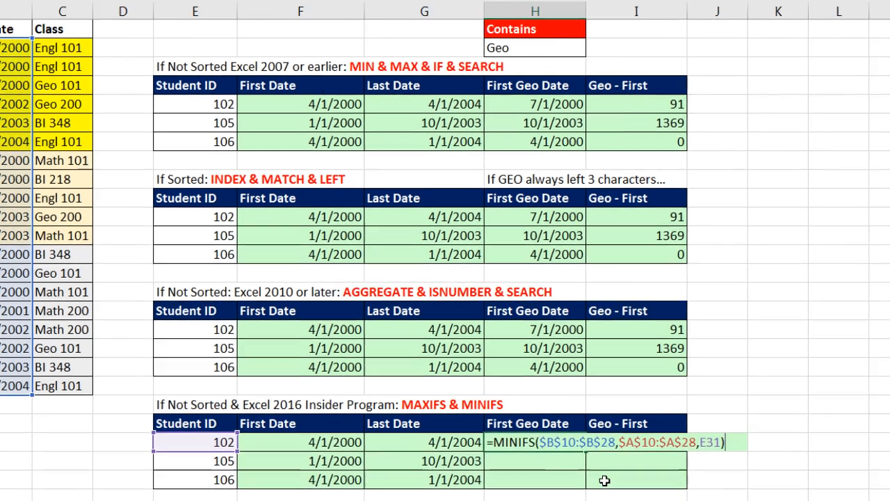
left_click(699, 443)
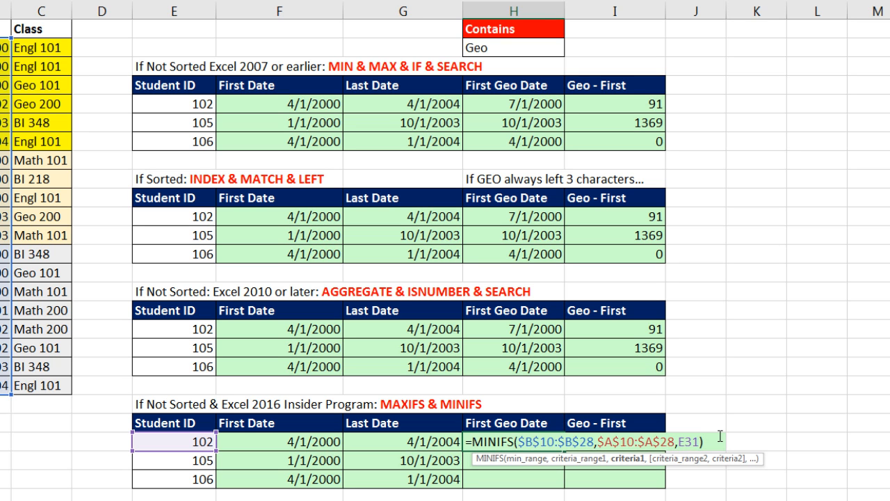
type(",")
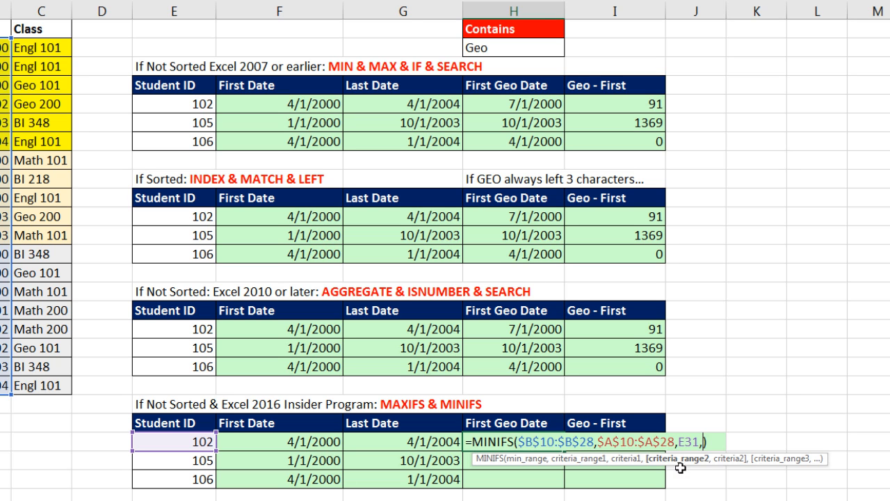
left_click_drag(38, 48, 40, 386)
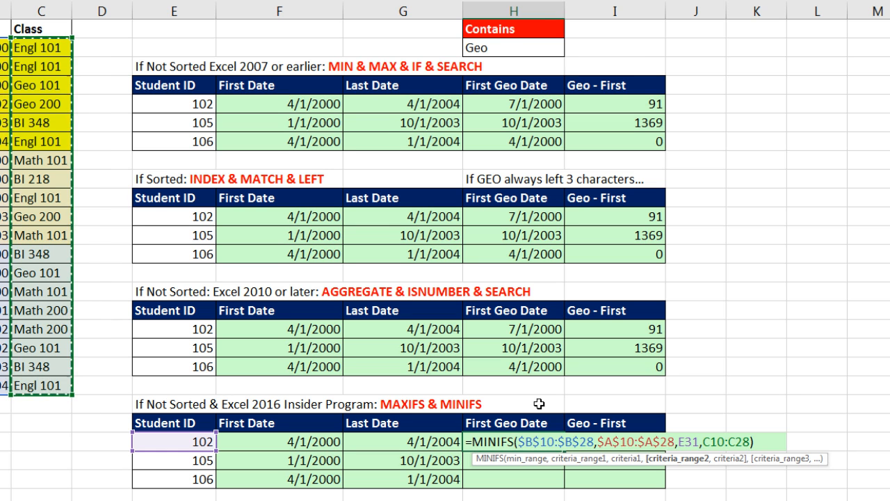
key("F4")
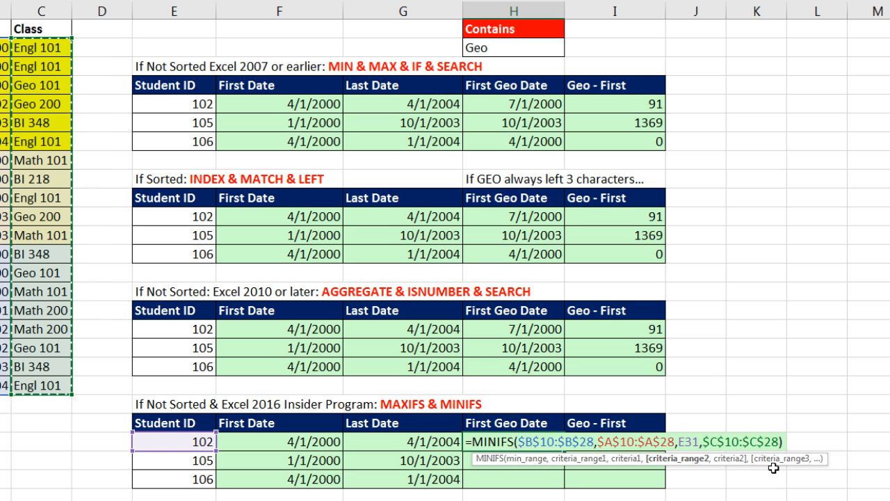
type(",")
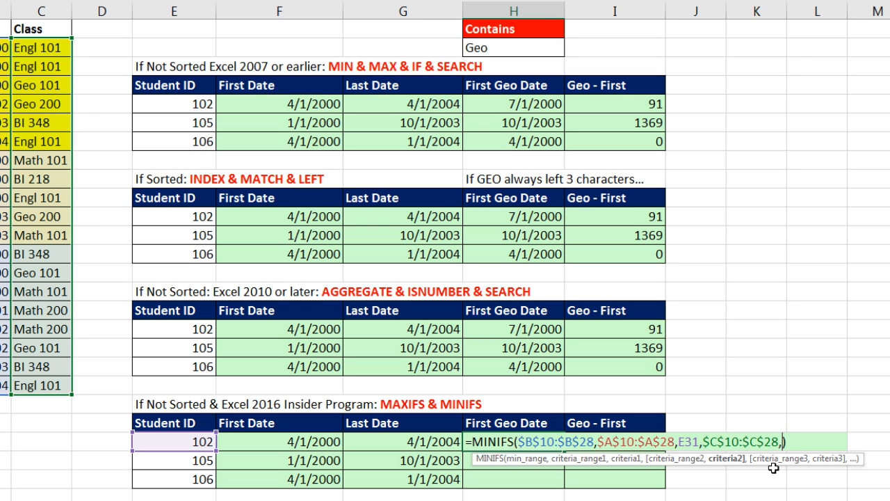
Step: Complete H31's MINIFS formula with the second criterion "*"&$H$10&"*" and fill it down to H33
type("\"")
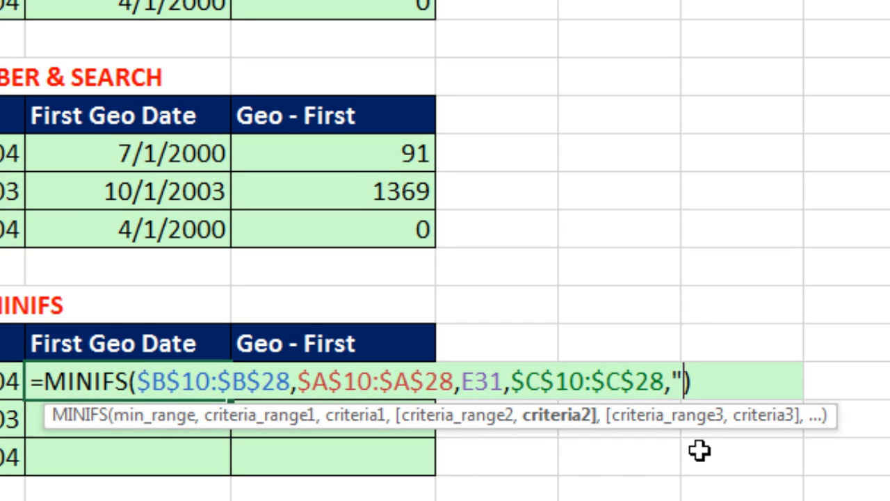
type("*\"")
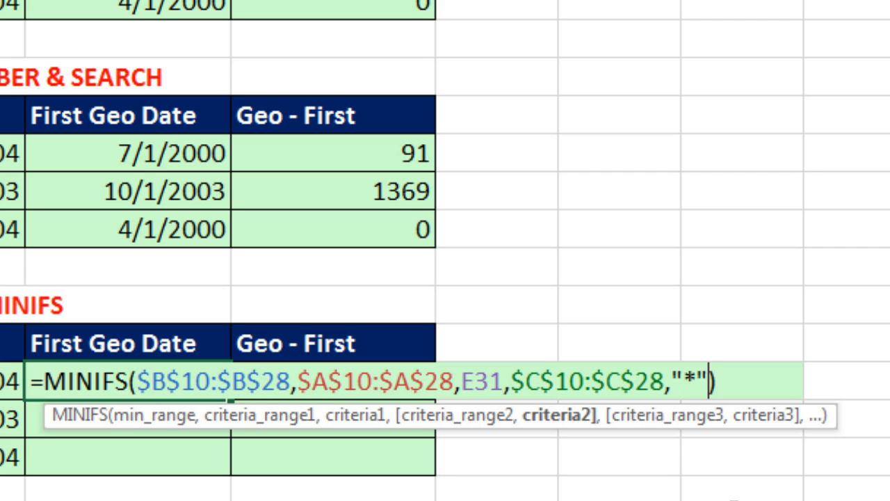
type("&")
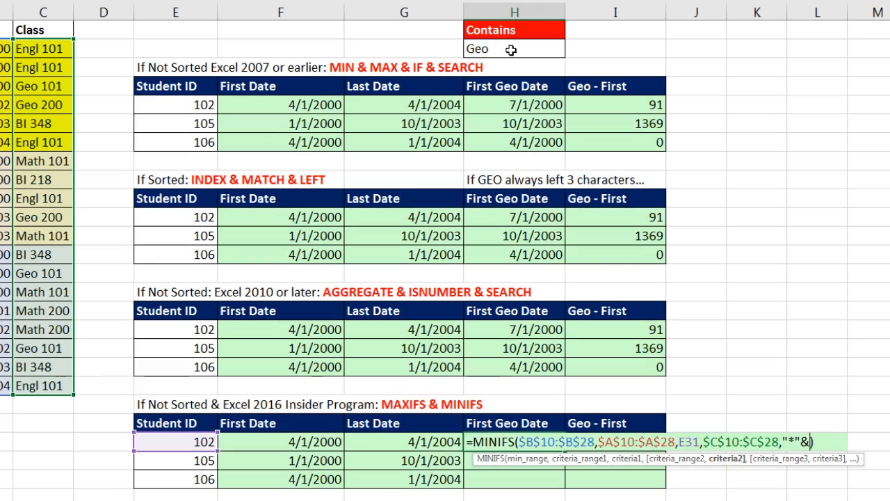
left_click(516, 54)
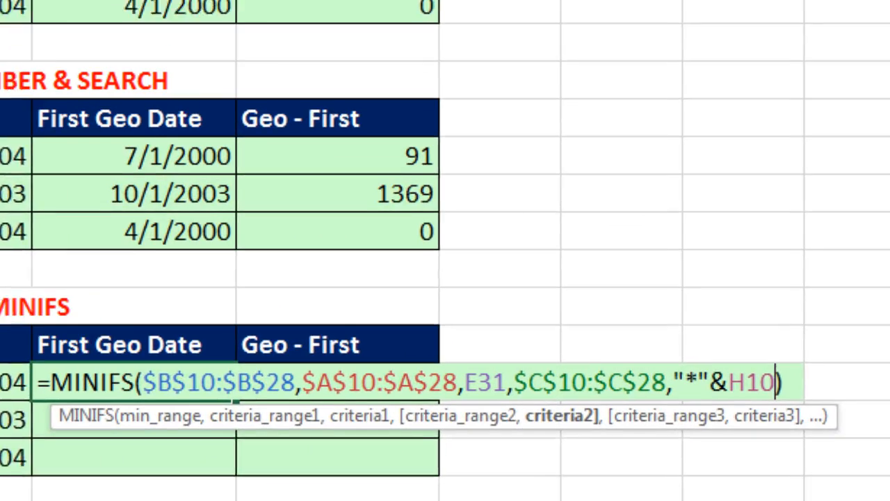
key("F4")
type("&")
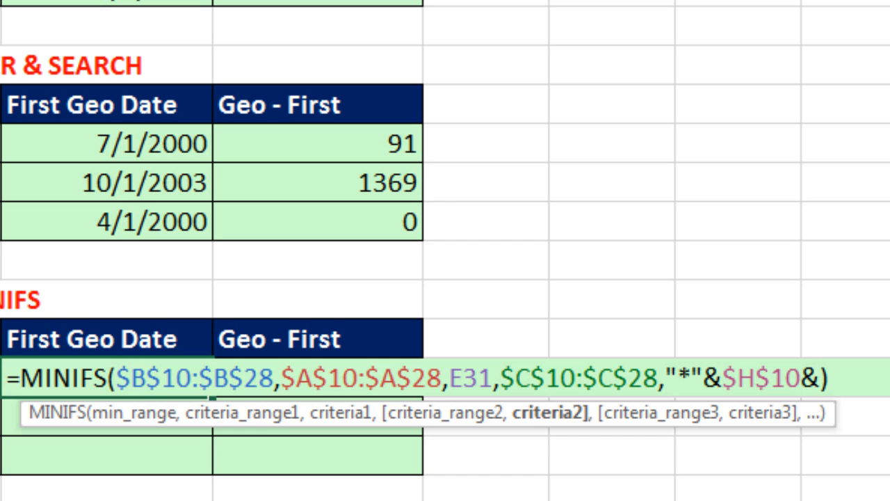
type("\"*\"")
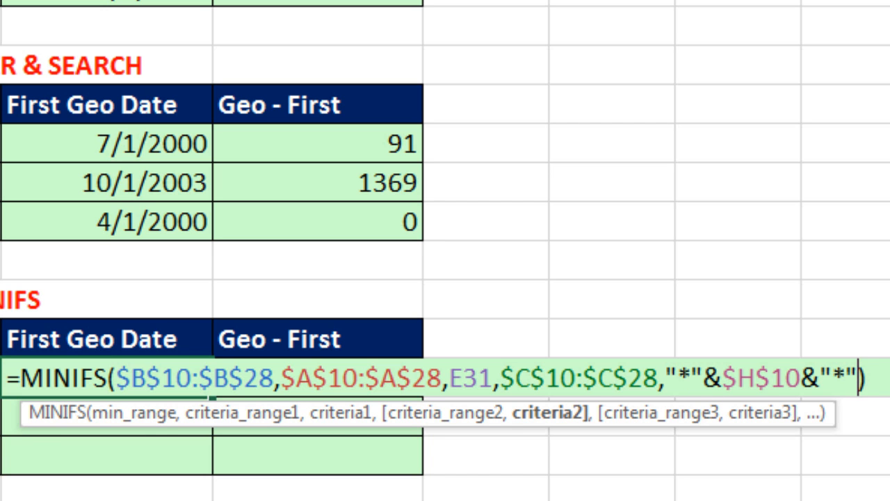
key("ctrl+Return")
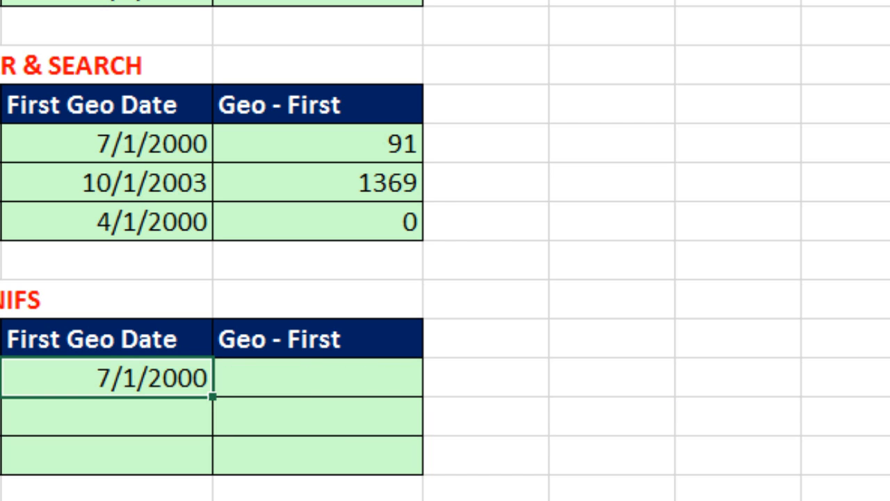
double_click(215, 397)
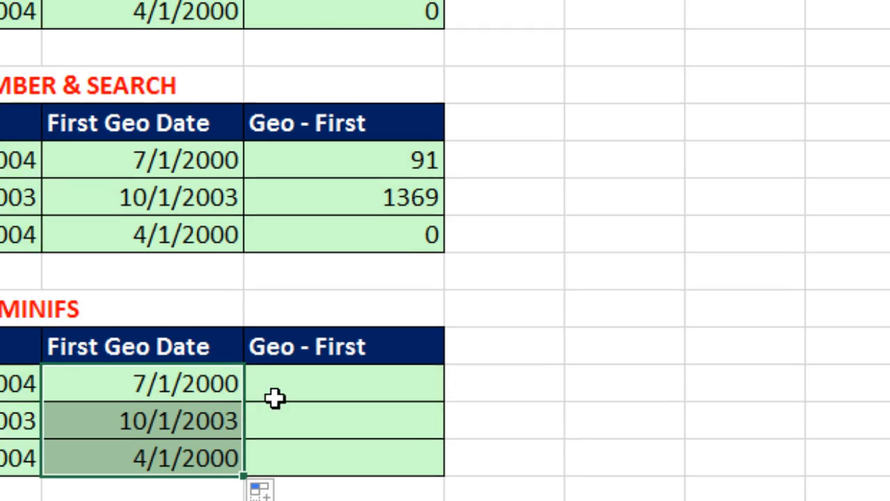
Step: Enter =H31-F31 in I31 under Geo - First and fill it down to I33
left_click(249, 388)
type("=")
key("Left")
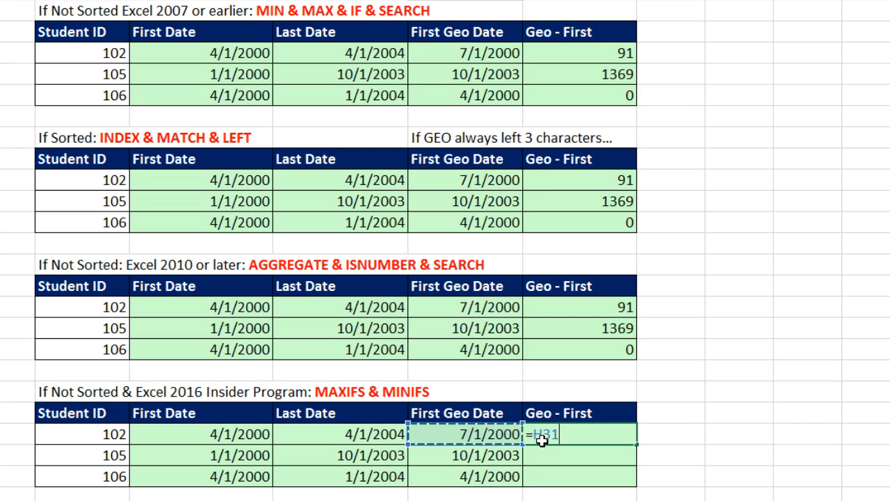
type("-")
key("Left")
key("Left")
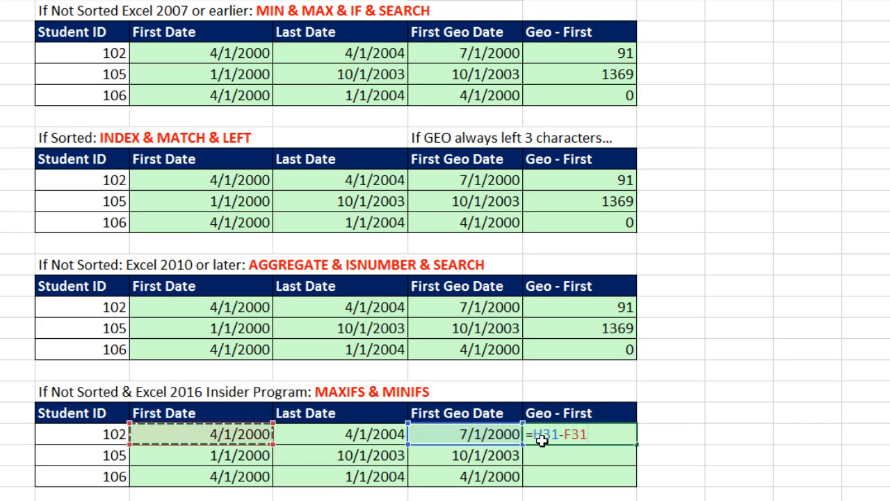
key("ctrl+Return")
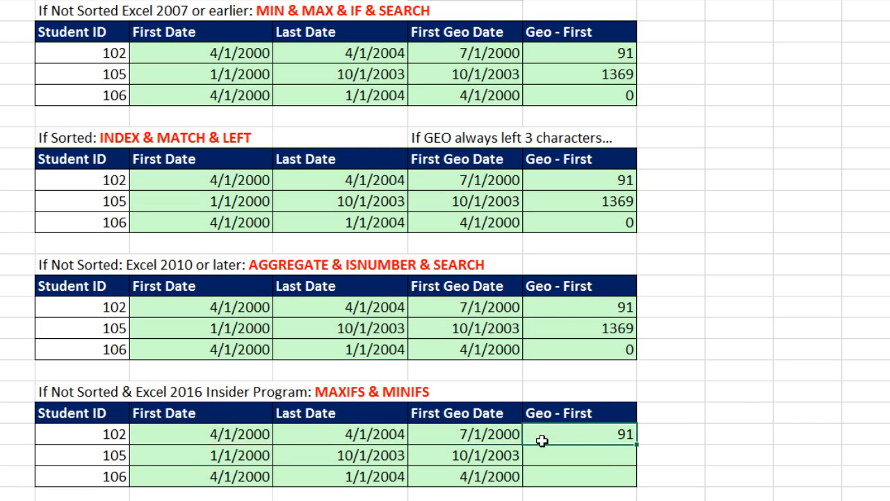
double_click(635, 445)
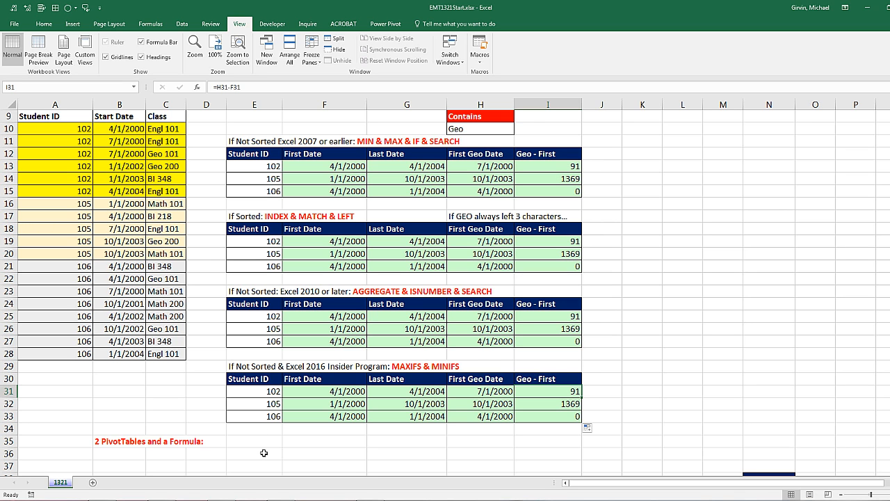
Step: Create a PivotTable from the student data in A9:C28, placed on the existing worksheet at E36
left_click(114, 142)
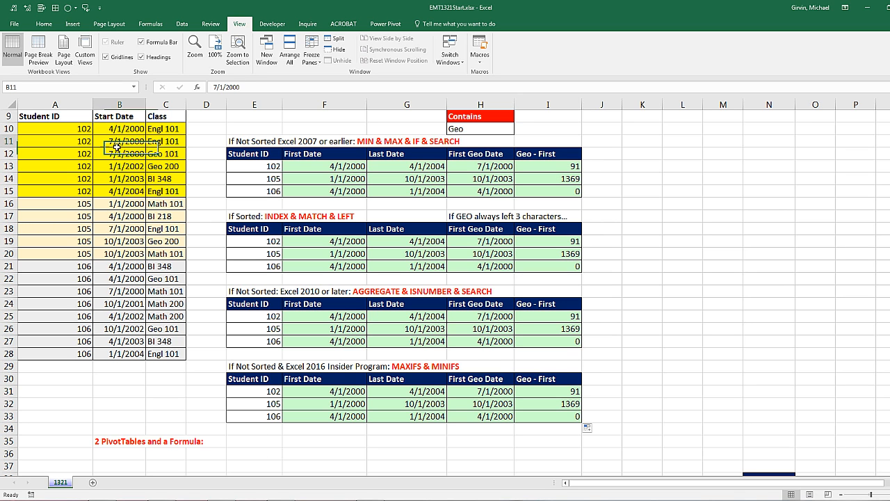
scroll(137, 192, "up", 1)
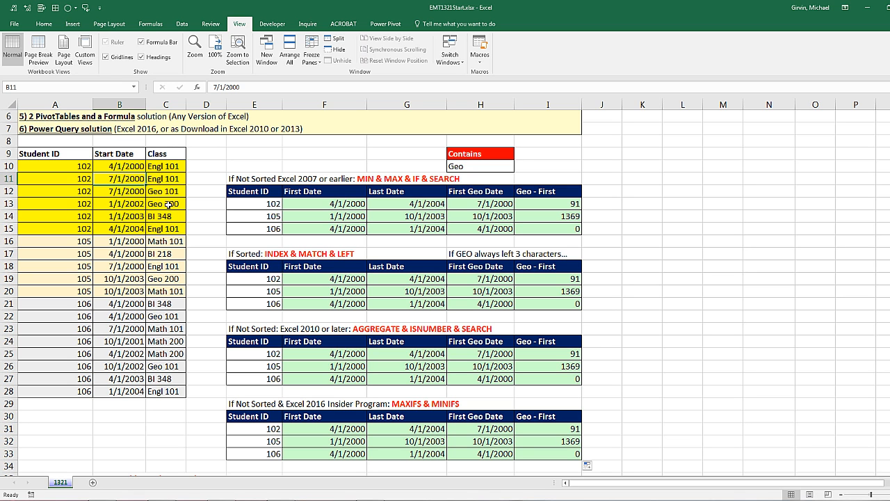
left_click(73, 25)
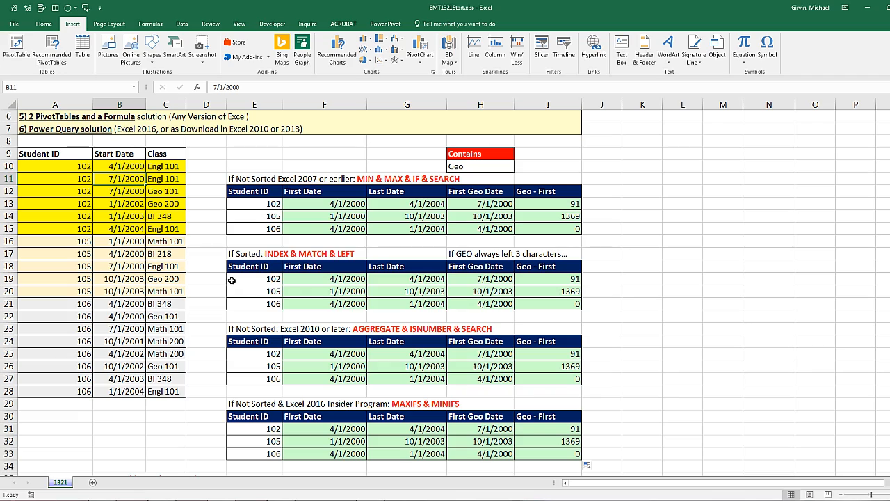
key("alt")
key("n")
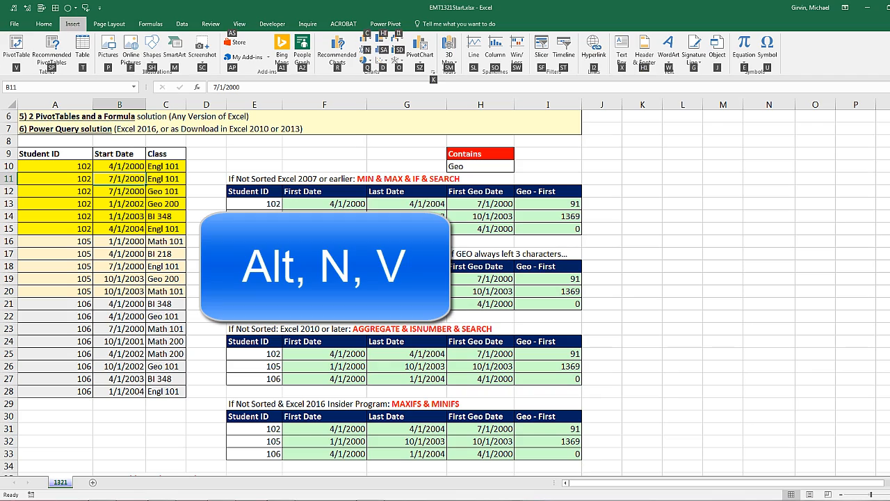
key("v")
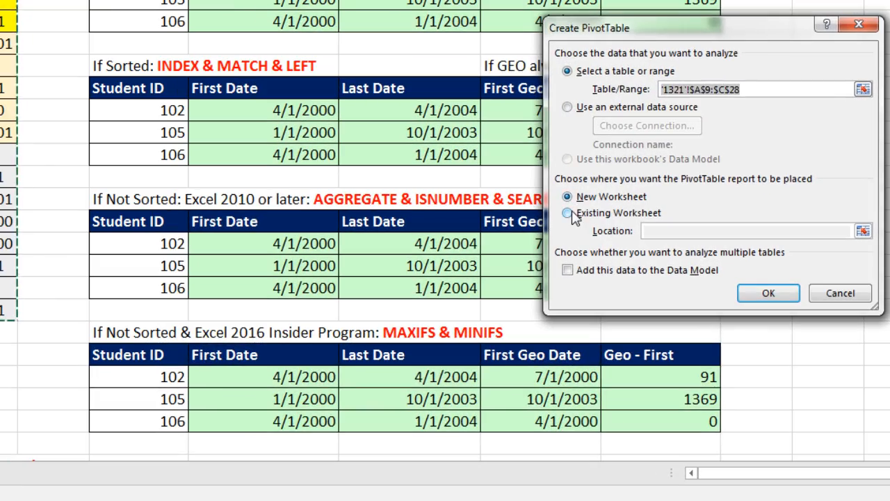
left_click(497, 338)
left_click(663, 231)
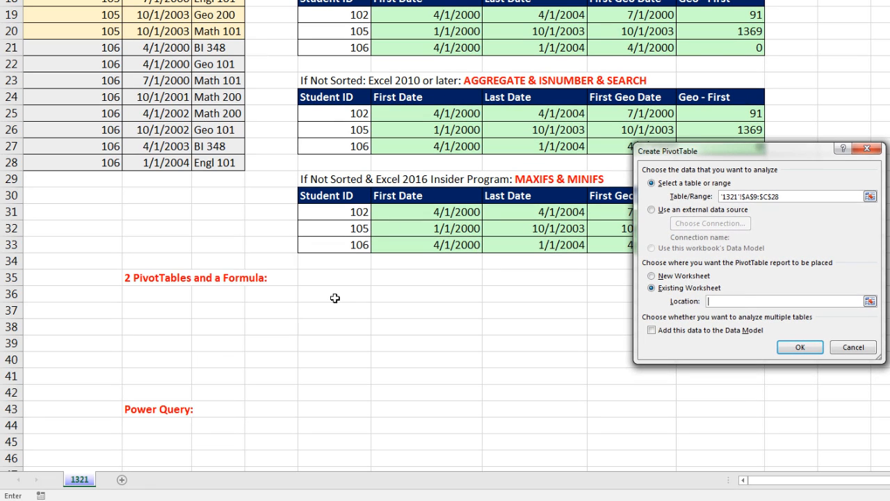
left_click(335, 298)
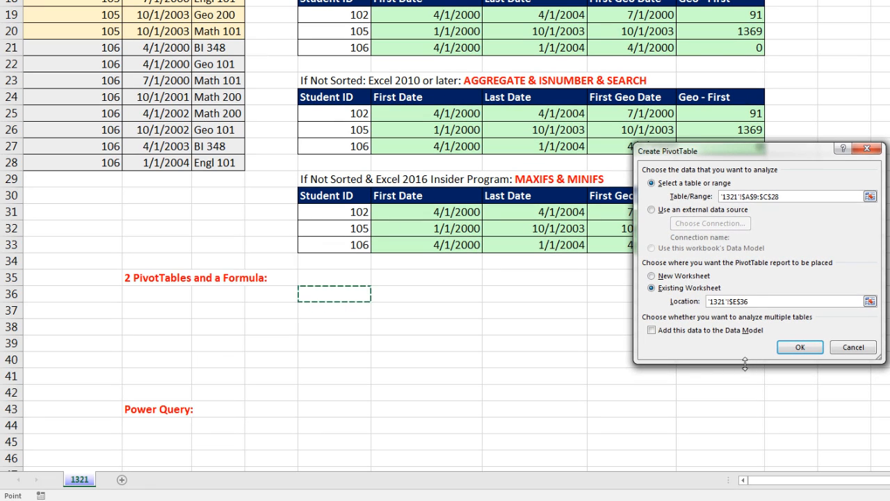
left_click(799, 347)
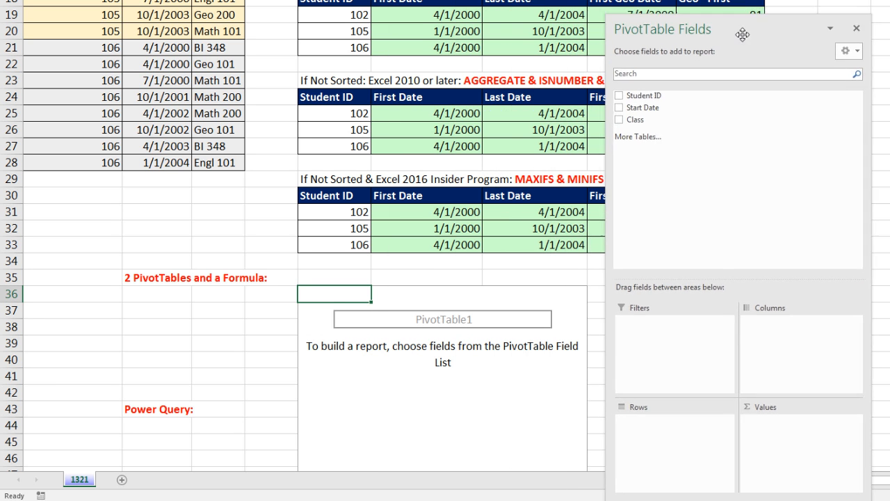
Step: Add the Student ID field to the rows of the new PivotTable
scroll(768, 142, "down", 2)
scroll(769, 142, "down", 2)
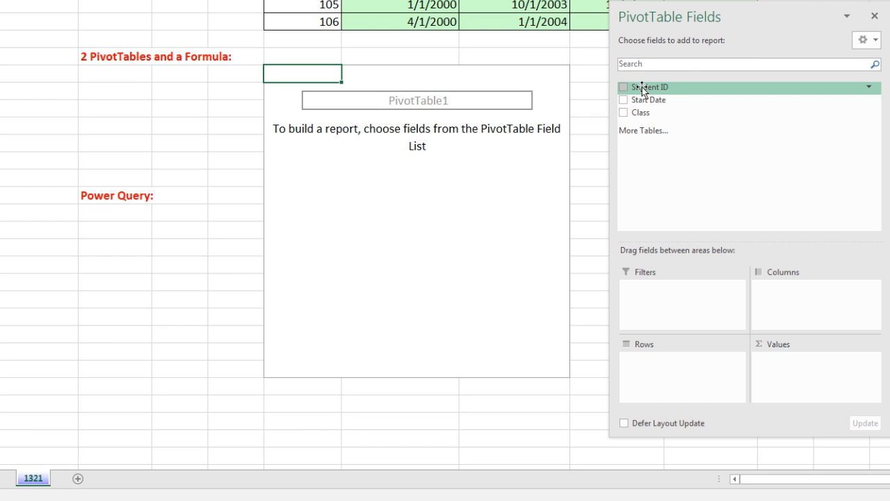
left_click_drag(639, 91, 704, 212)
left_click_drag(704, 245, 690, 371)
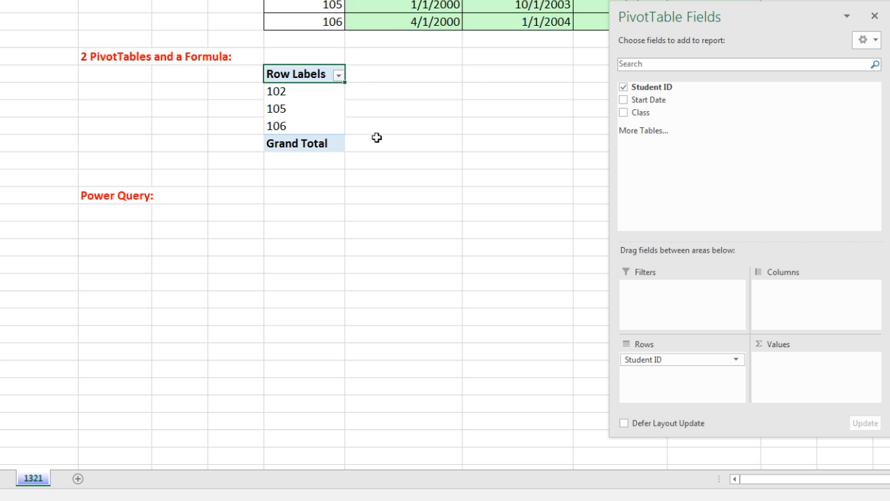
Step: Add the Start Date field to the PivotTable's values and summarize it by Min
left_click_drag(634, 100, 769, 315)
left_click_drag(785, 366, 785, 365)
left_click(388, 92)
right_click(388, 92)
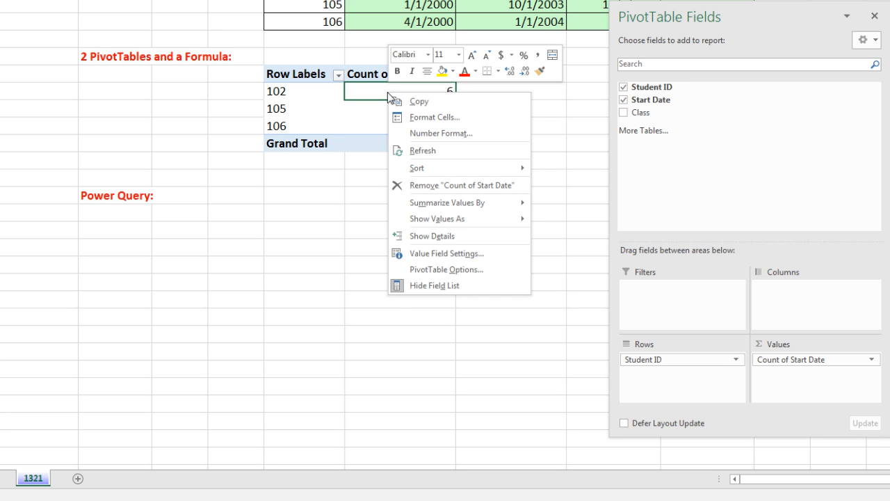
mouse_move(446, 203)
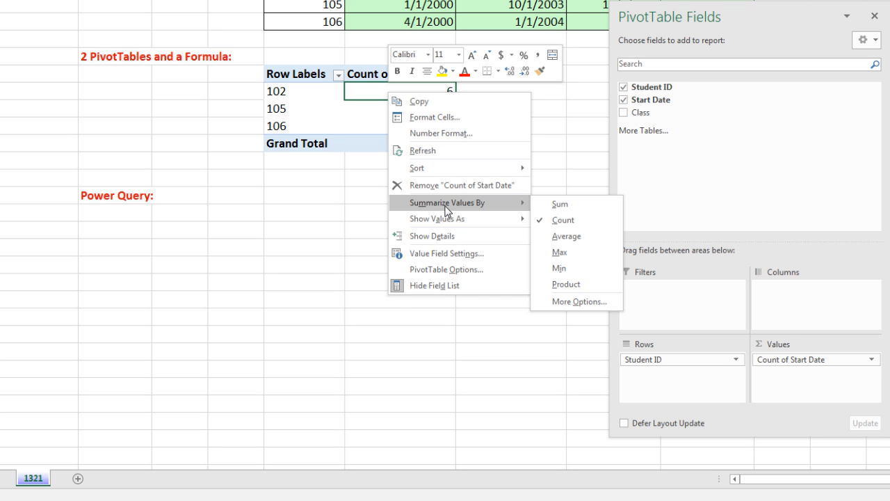
left_click(560, 270)
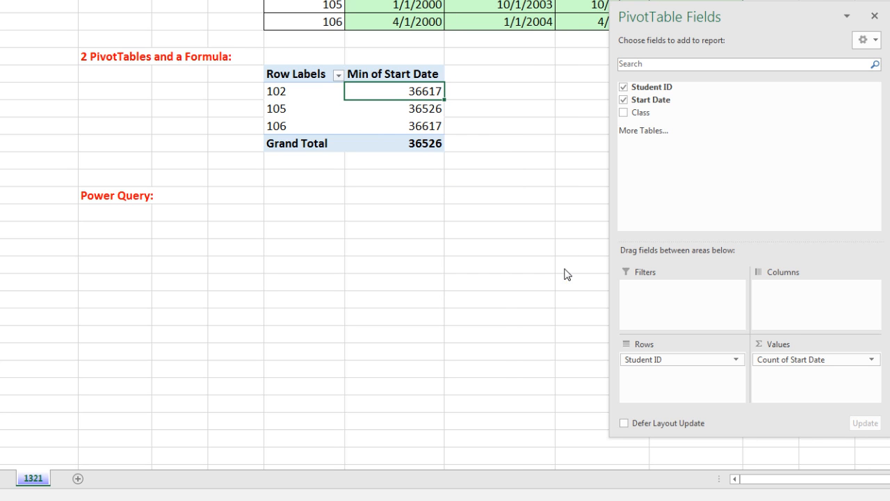
Step: Format the Min of Start Date values in the first PivotTable as dates of type *3/14/2012
right_click(424, 94)
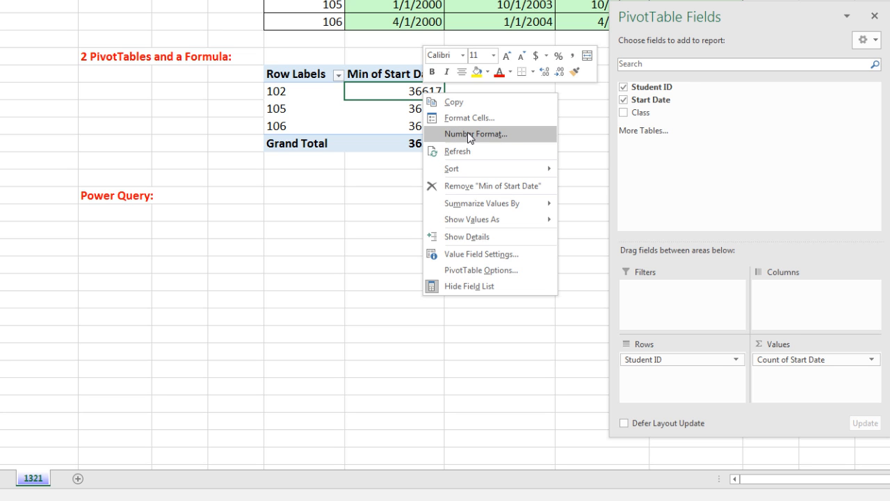
left_click(371, 195)
right_click(371, 195)
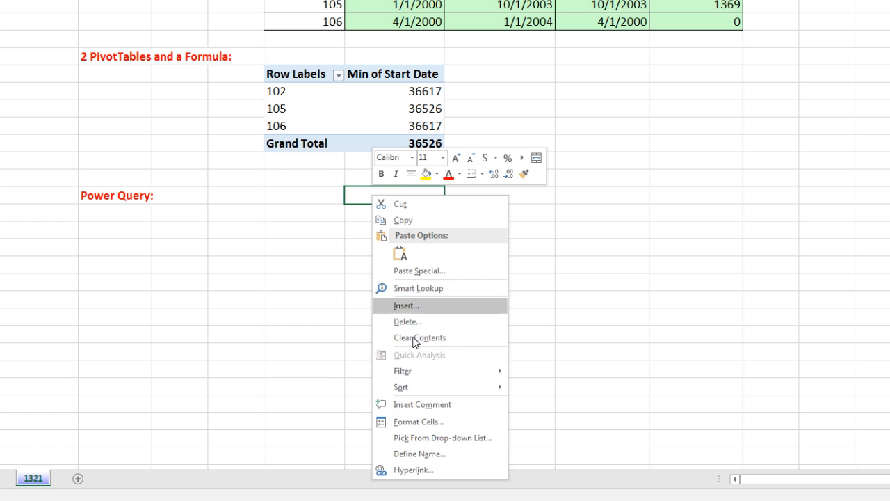
left_click(408, 91)
right_click(409, 93)
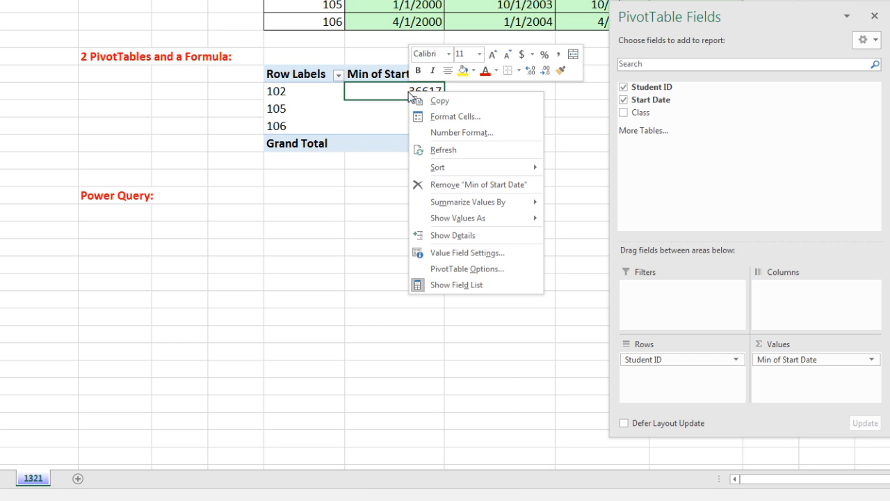
left_click(458, 133)
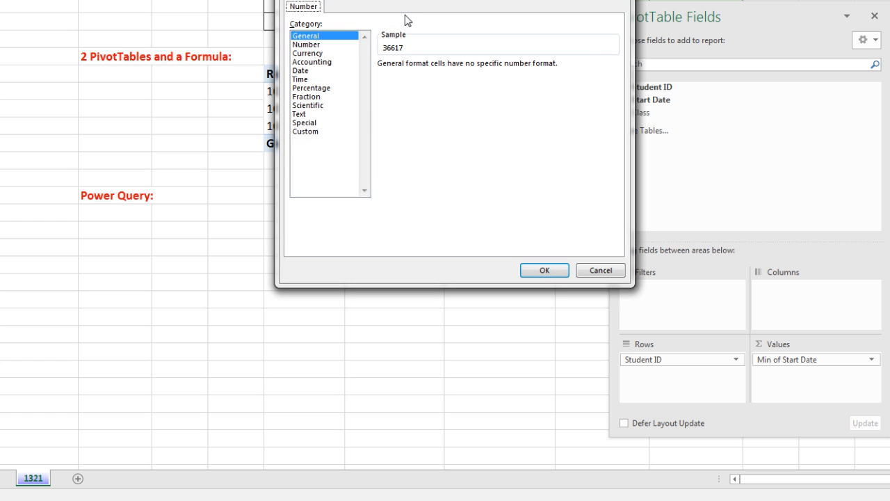
left_click_drag(401, 0, 591, 65)
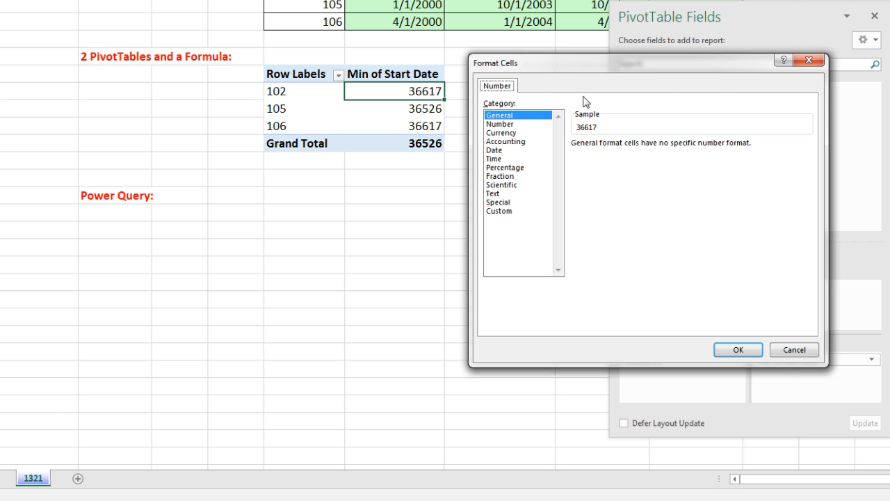
left_click(495, 151)
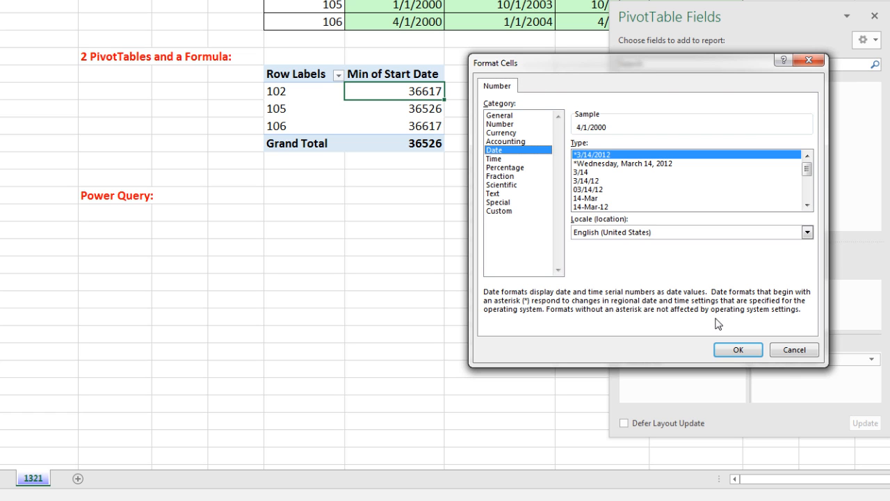
left_click(736, 350)
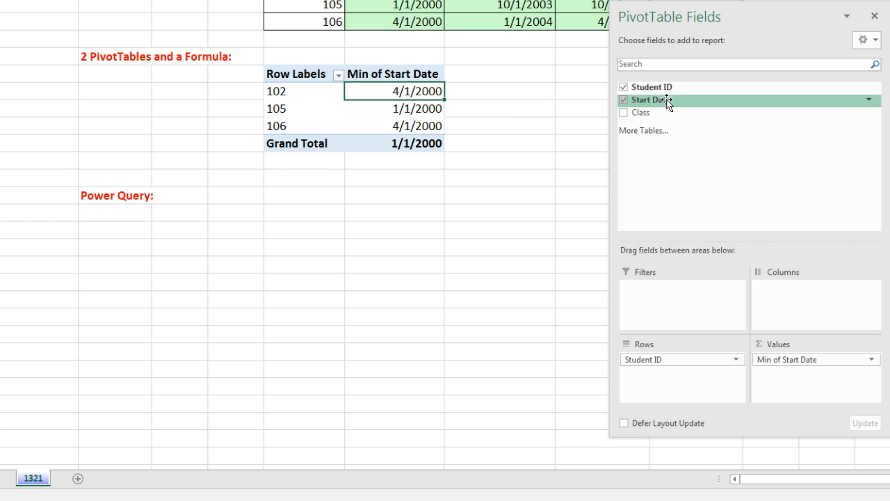
Step: Add Start Date to the first PivotTable's values a second time and summarize it by Max
left_click_drag(656, 101, 789, 380)
right_click(515, 88)
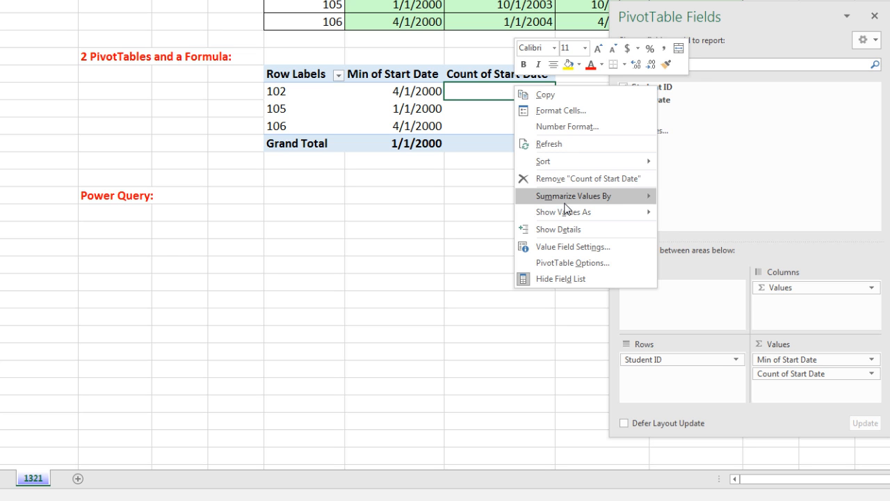
mouse_move(565, 200)
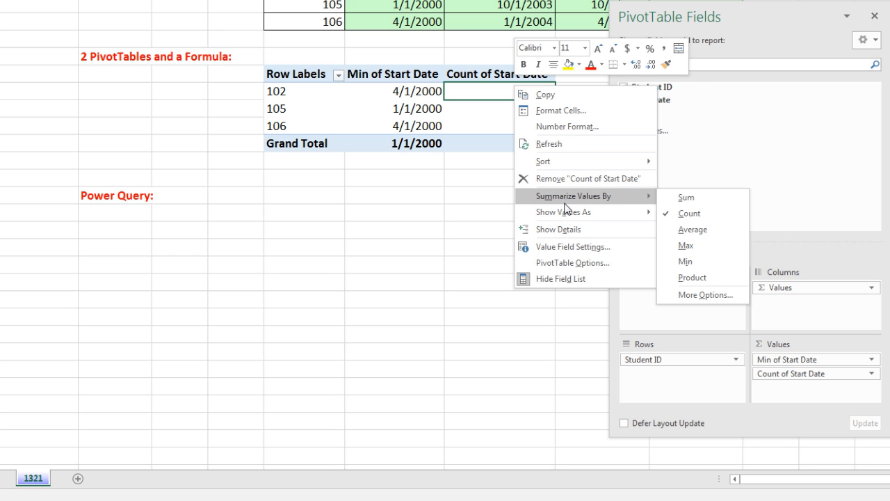
left_click(696, 248)
Step: Apply the Date number format to the Max of Start Date values
right_click(504, 88)
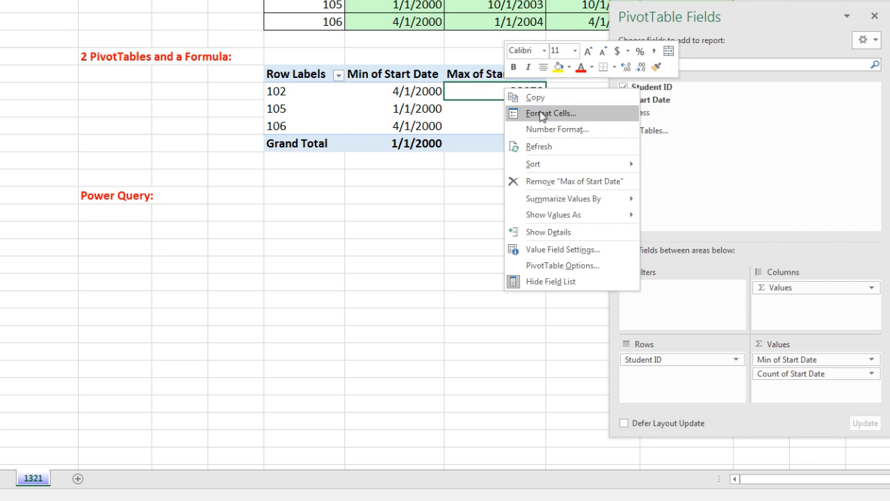
left_click(556, 129)
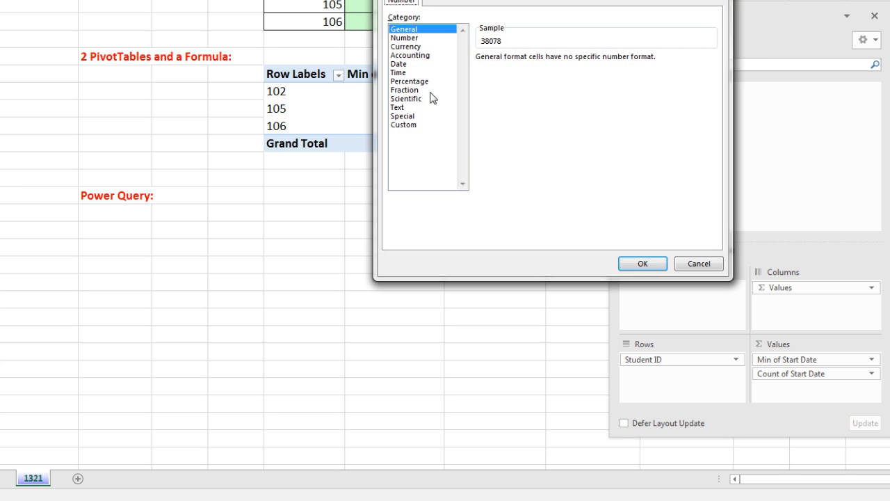
left_click(400, 63)
left_click(639, 263)
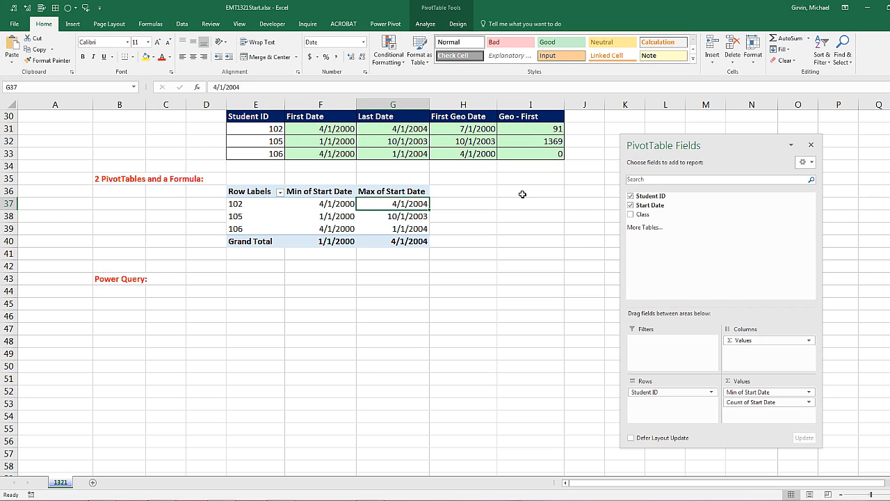
Step: Create a second PivotTable from the student data in A9:C28, placed on the existing worksheet at I36
left_click(522, 194)
scroll(515, 233, "up", 7)
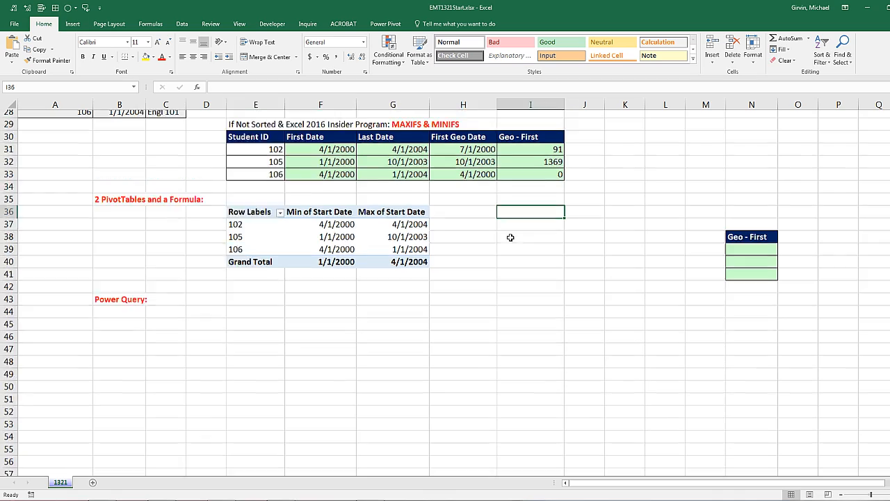
left_click(135, 191)
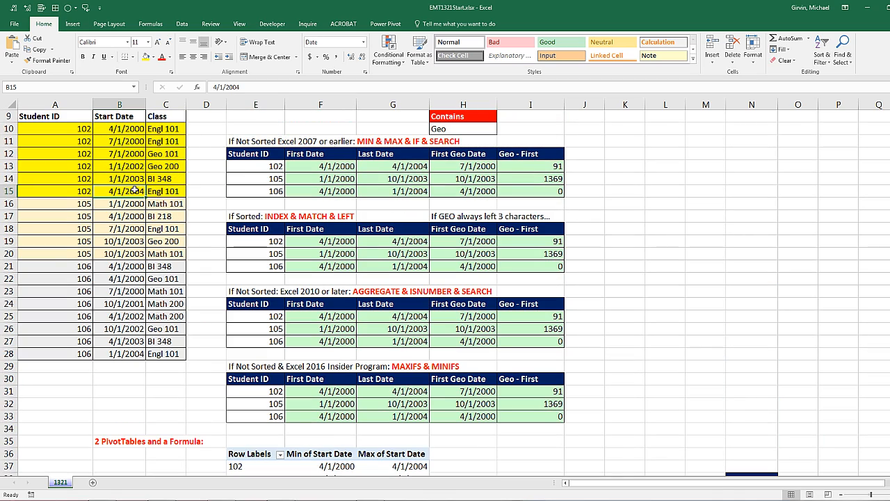
key("alt")
key("n")
key("v")
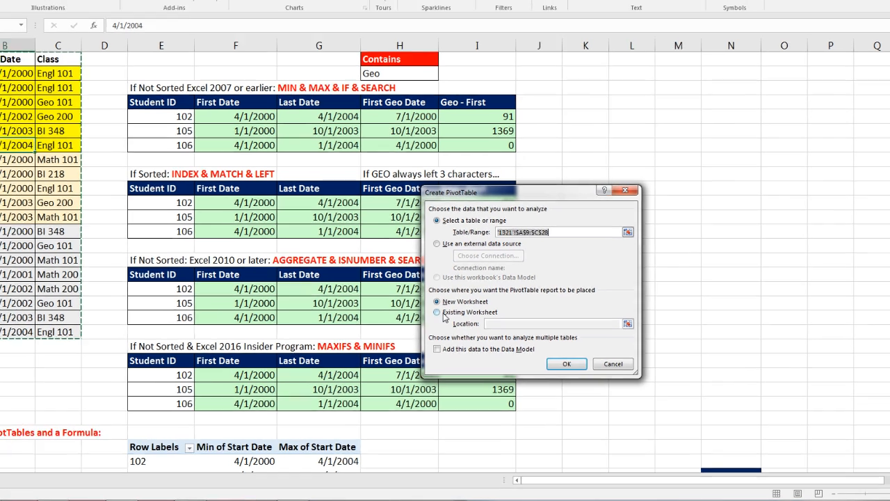
left_click(471, 327)
scroll(538, 336, "down", 4)
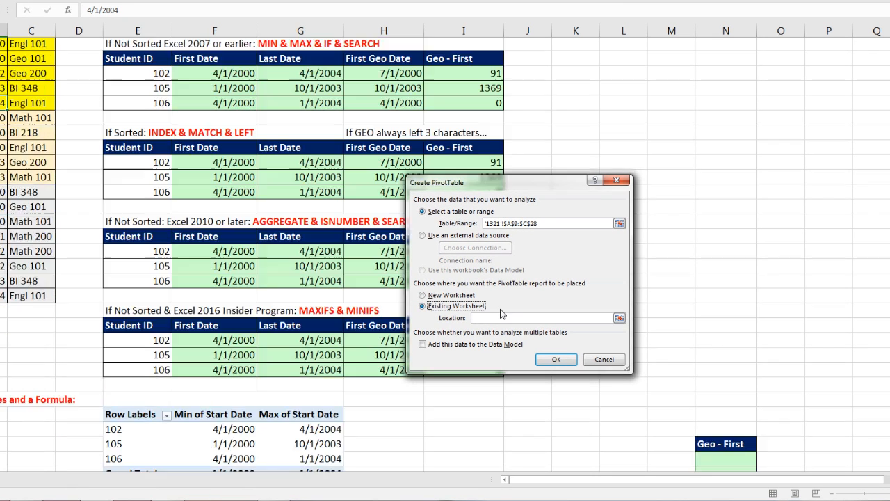
left_click(492, 320)
left_click_drag(485, 184, 471, 19)
left_click(480, 268)
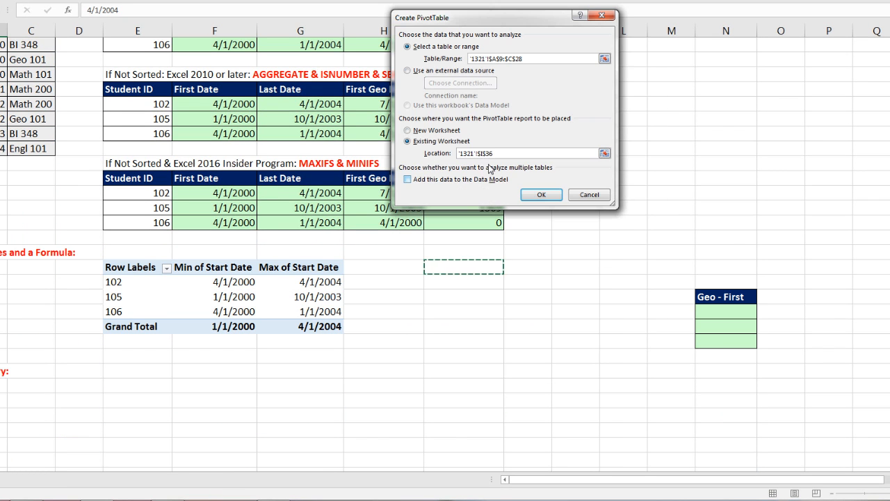
left_click(540, 196)
Step: Add Student ID to the rows and Start Date to the values of the second PivotTable
left_click_drag(607, 140, 643, 382)
left_click_drag(600, 153, 700, 359)
left_click_drag(603, 75, 655, 75)
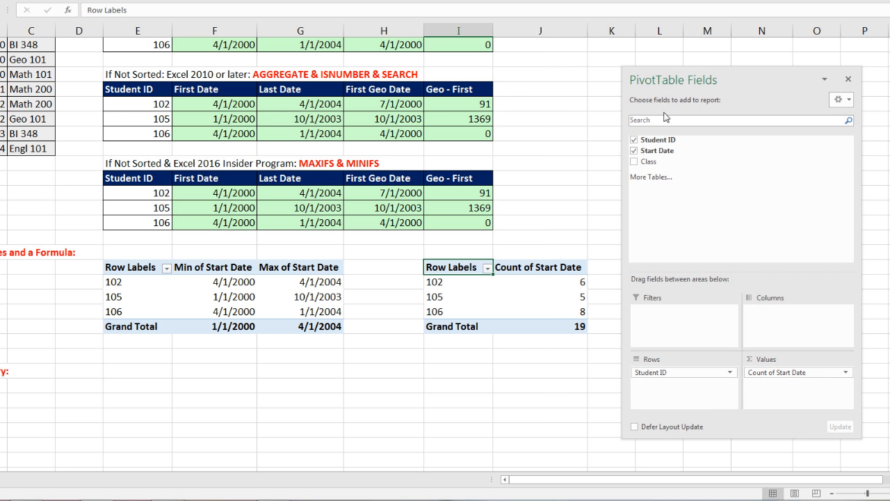
left_click_drag(645, 167, 675, 167)
Step: Move the Geo - First block from N38:N41 up to N29:N32, clear of the second PivotTable
left_click_drag(698, 82, 444, 62)
left_click_drag(759, 297, 769, 347)
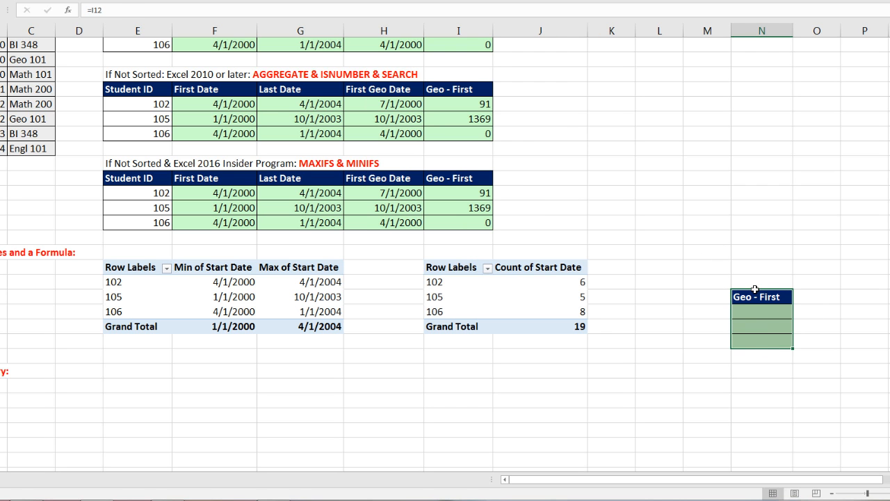
left_click_drag(757, 288, 736, 159)
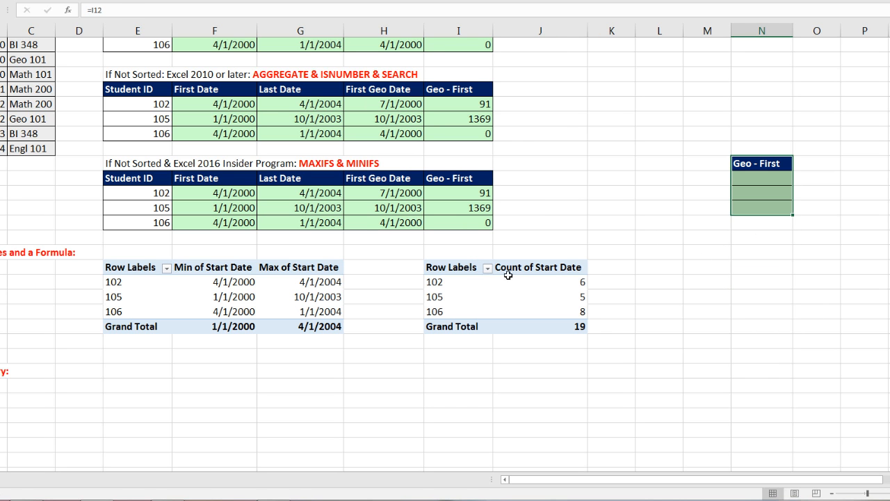
Step: Add the Class field to the columns of the second PivotTable
left_click(457, 271)
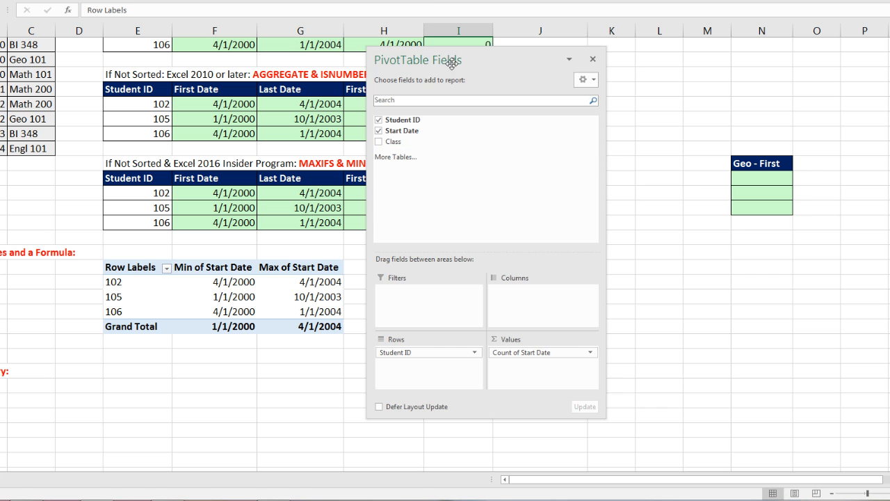
left_click_drag(447, 60, 696, 76)
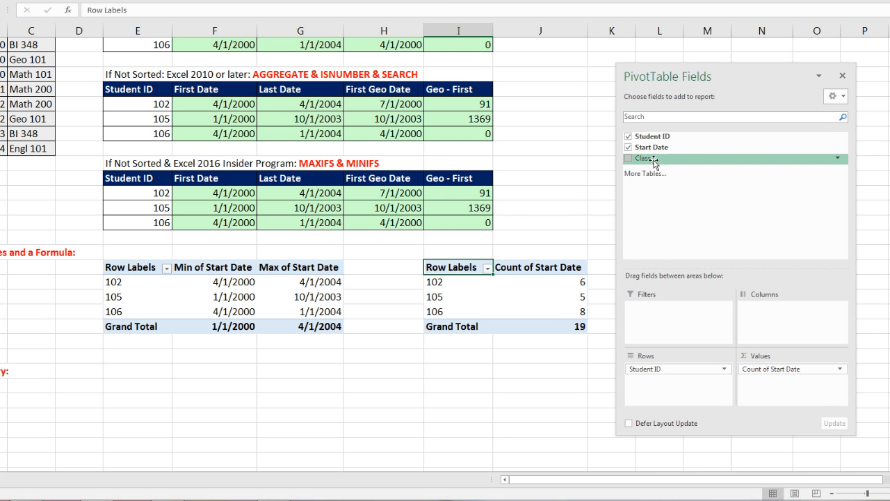
left_click_drag(636, 162, 777, 315)
left_click_drag(661, 75, 723, 97)
Step: Filter the second PivotTable's Class columns to labels that contain "Ge"
left_click(598, 268)
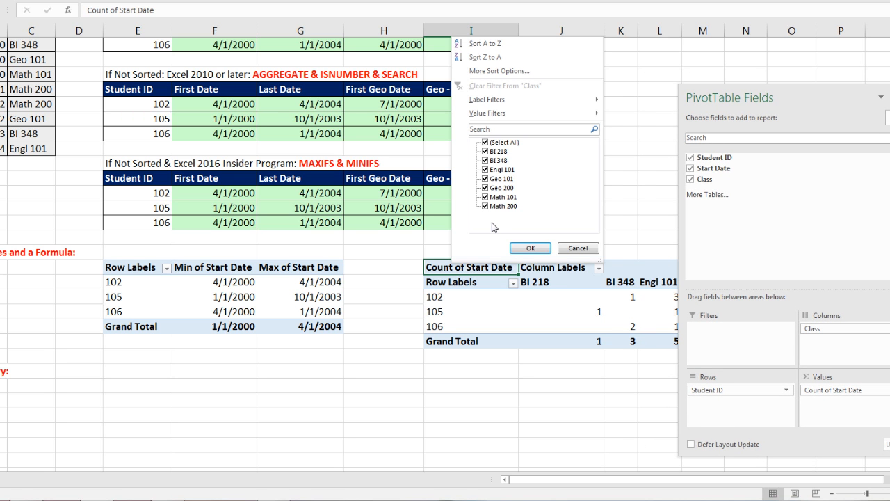
mouse_move(480, 106)
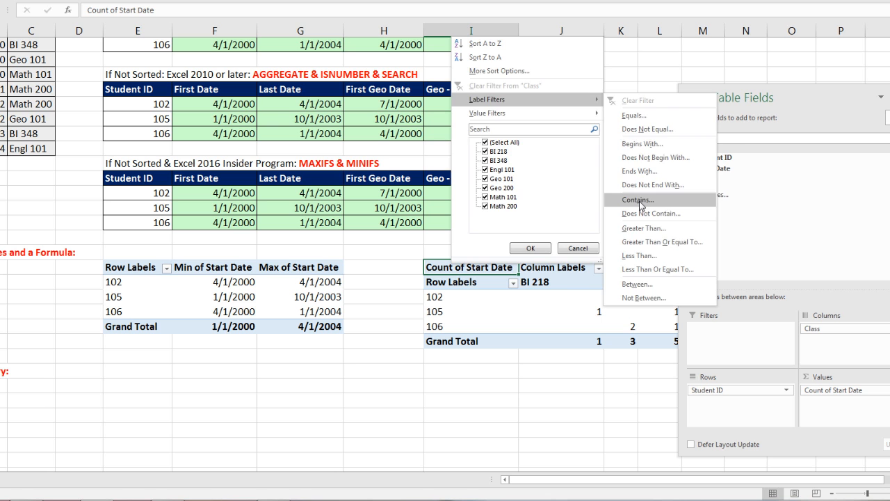
left_click(641, 203)
type("Ge")
left_click(549, 141)
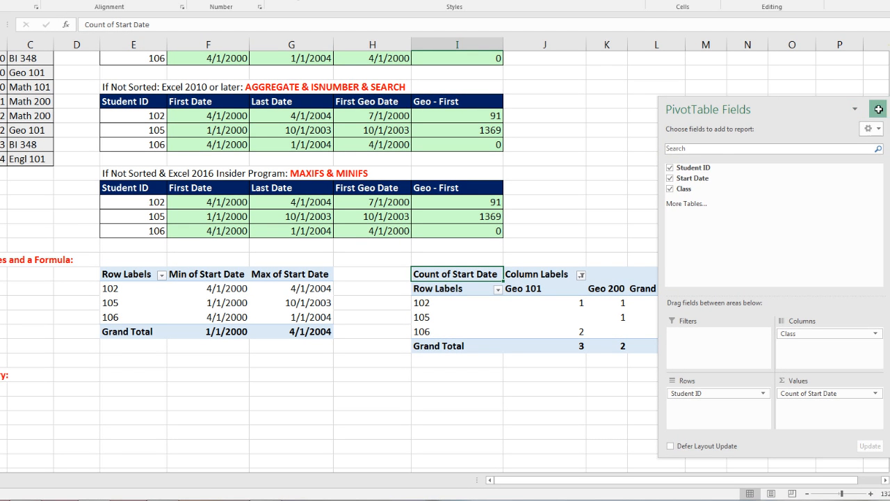
Step: Close the PivotTable field list and summarize the second PivotTable's Start Date values by Min
left_click(879, 112)
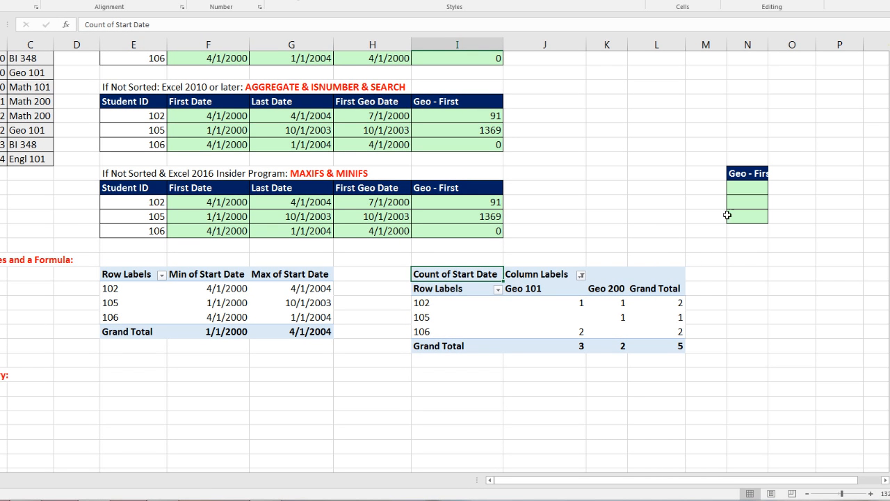
right_click(528, 304)
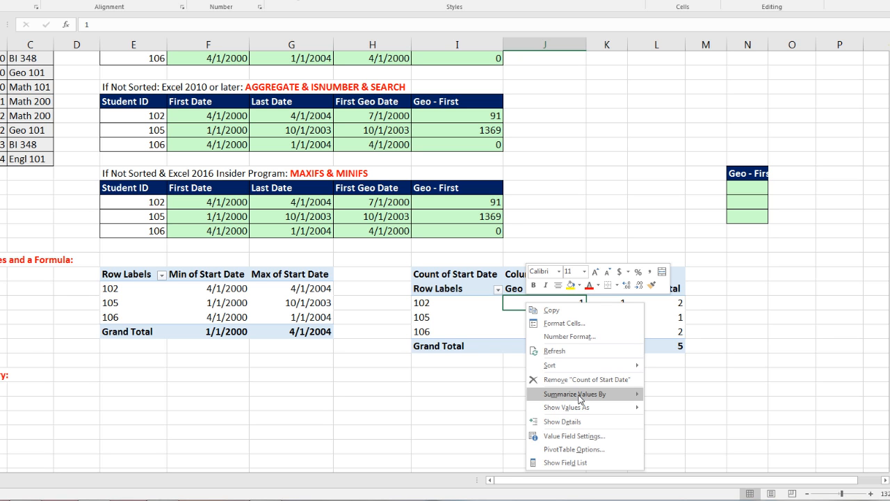
mouse_move(633, 395)
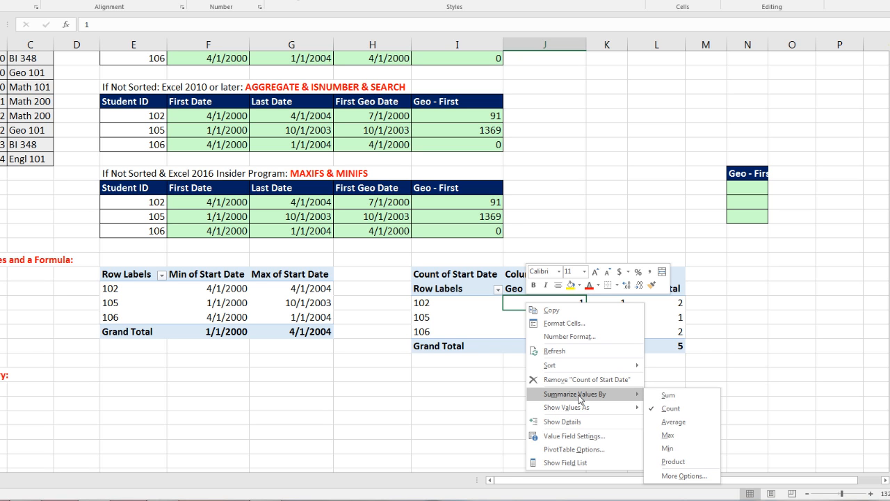
left_click(680, 451)
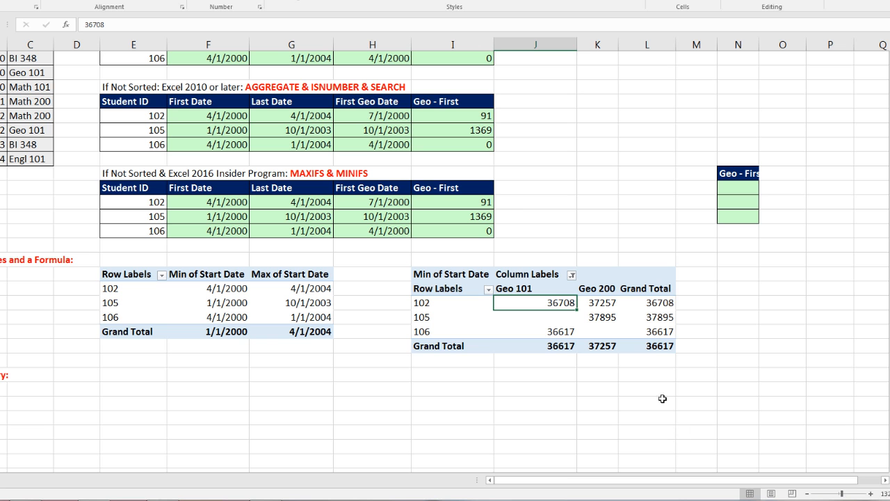
Step: Apply the Date number format to the second PivotTable's Min of Start Date values
right_click(531, 302)
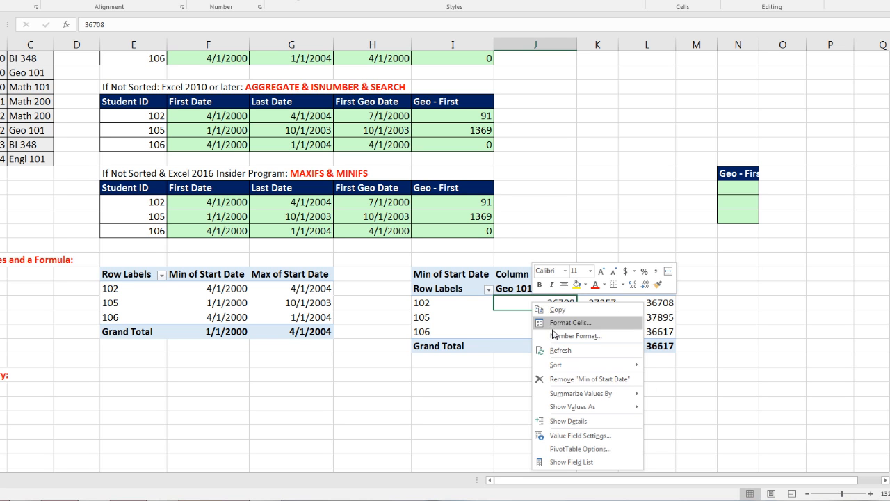
left_click(556, 336)
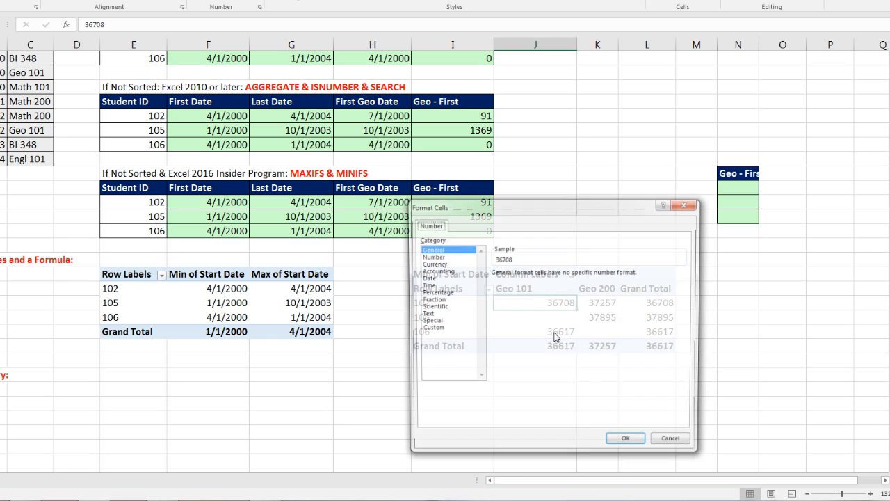
left_click(430, 277)
left_click(628, 443)
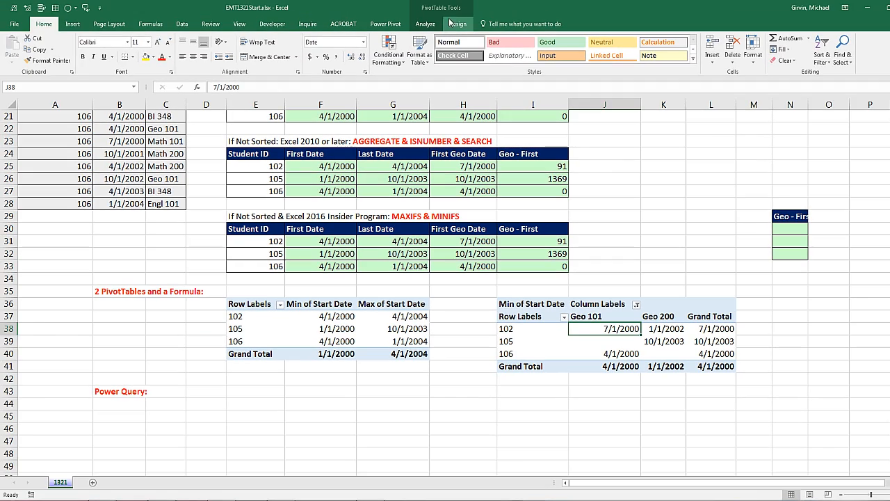
Step: Show the second PivotTable in the tabular report layout, with Student ID and Class as field headings
left_click(457, 23)
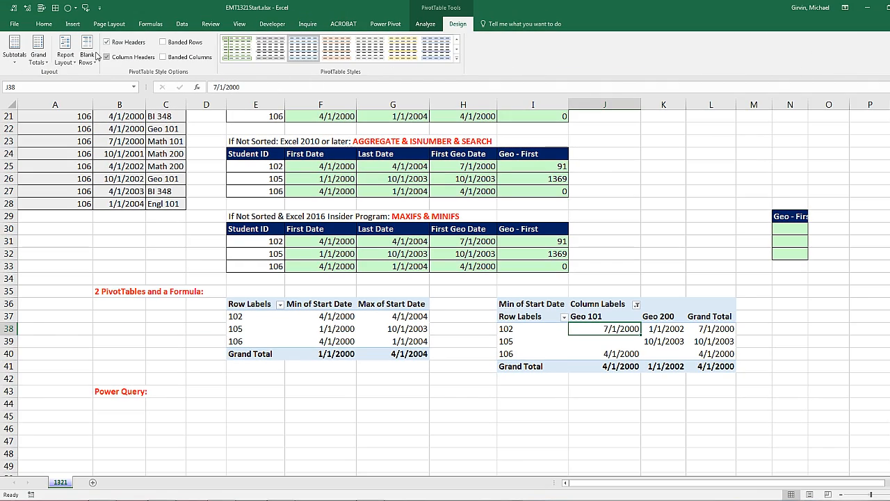
left_click(65, 54)
left_click(95, 120)
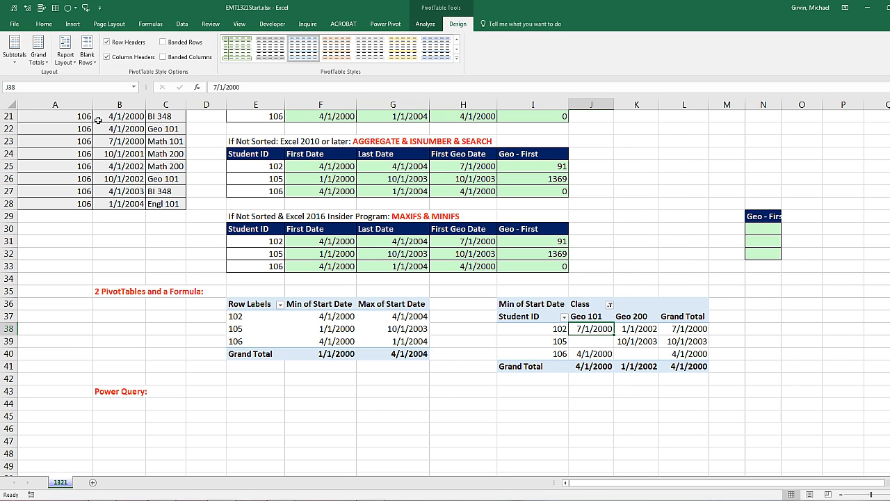
Step: Show the first PivotTable, with the Min and Max of Start Date, in the tabular report layout
left_click(325, 314)
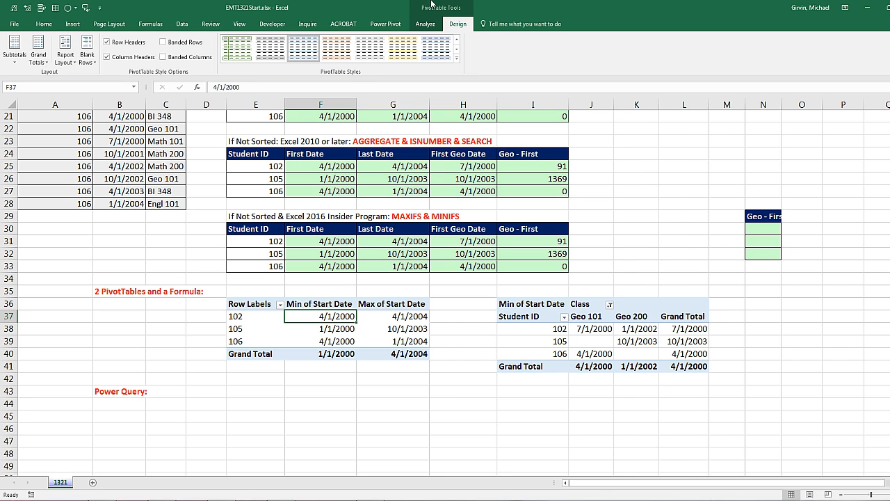
left_click(64, 54)
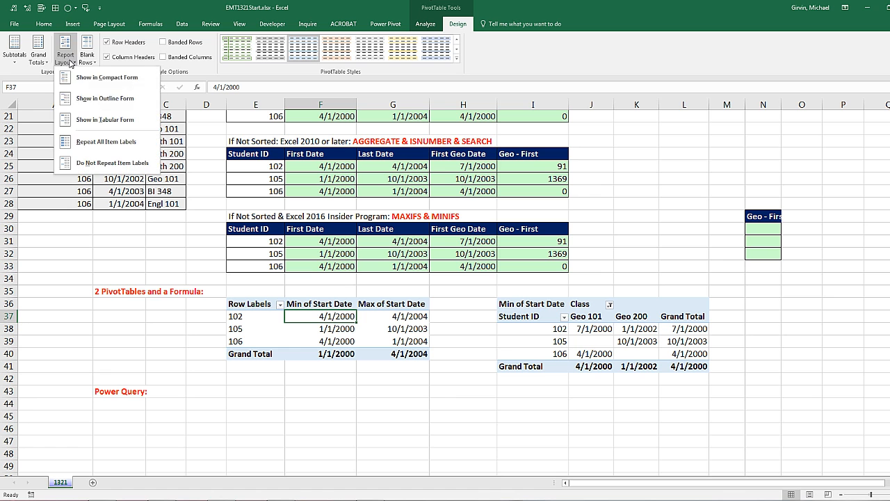
left_click(120, 139)
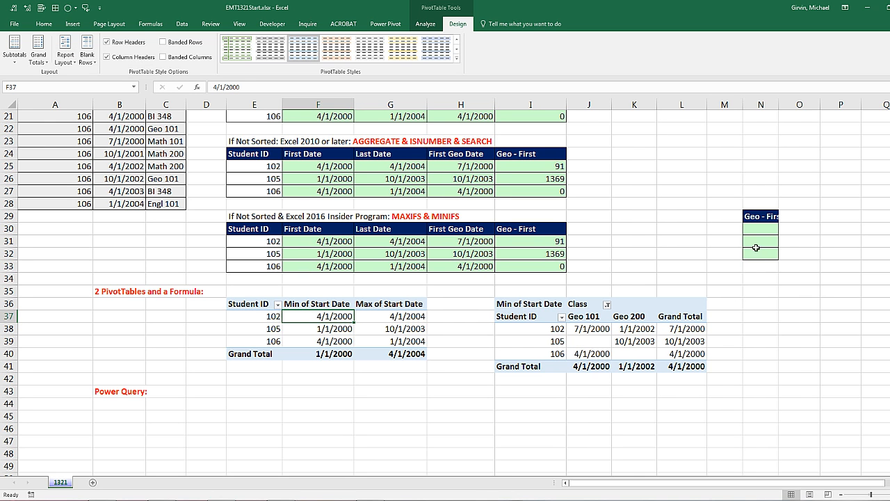
Step: Move the Geo - First block to N37:N40 so its rows line up with the second PivotTable
left_click_drag(760, 216, 780, 357)
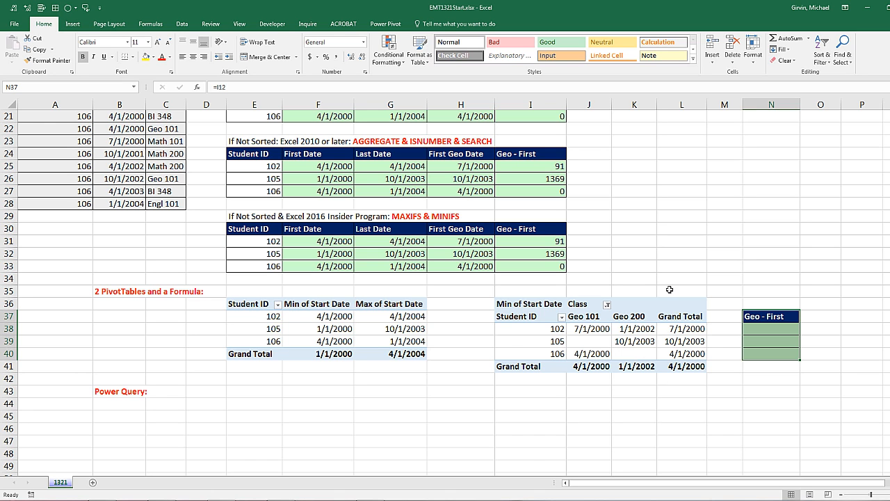
mouse_move(681, 328)
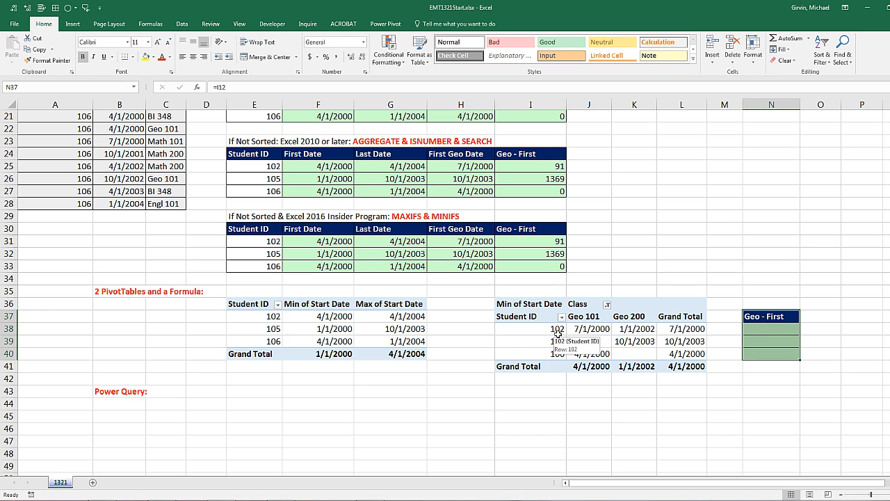
Step: Calculate the days from first class to first geology class in N38 with =L38-F37, and fill the formula down to N40
left_click(771, 327)
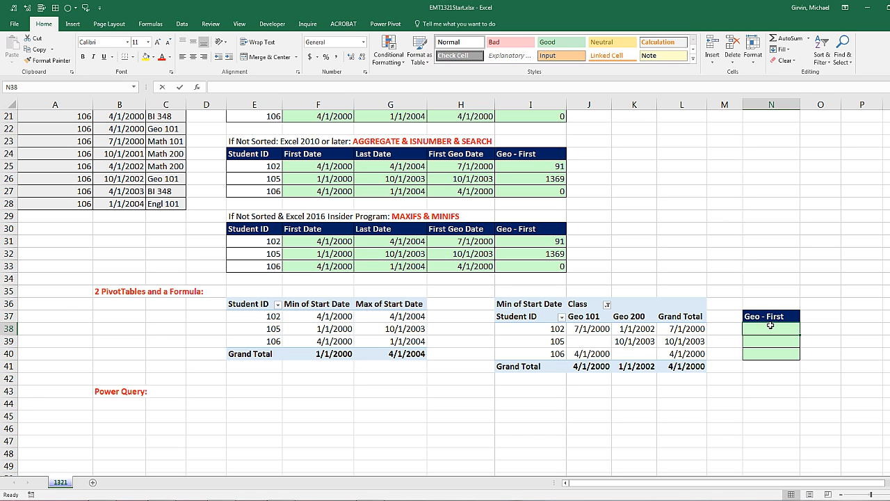
type("=")
left_click(690, 328)
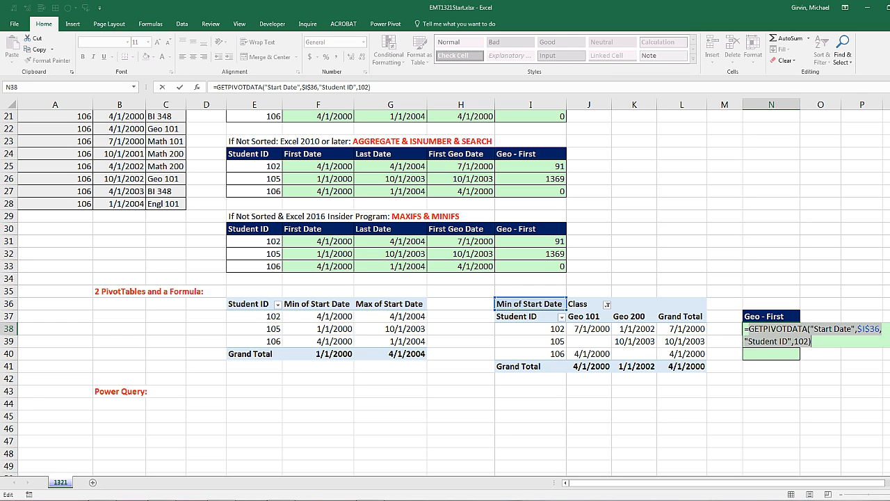
key("ctrl+z")
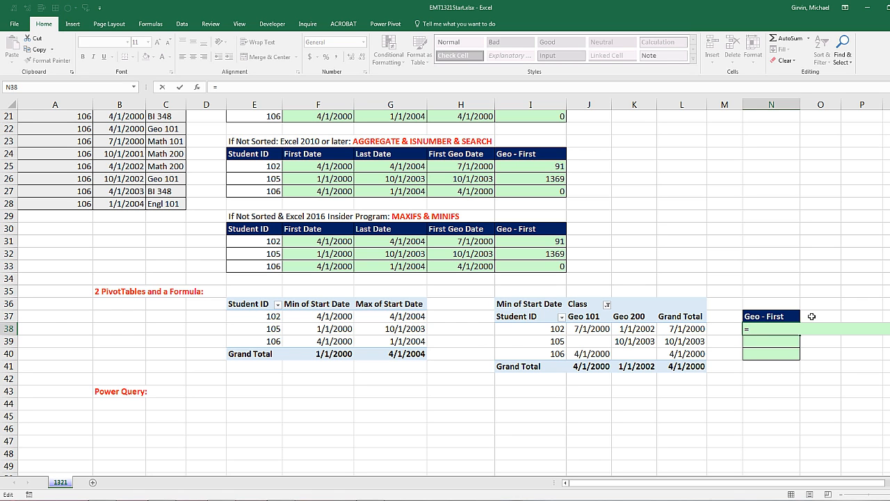
type("l38")
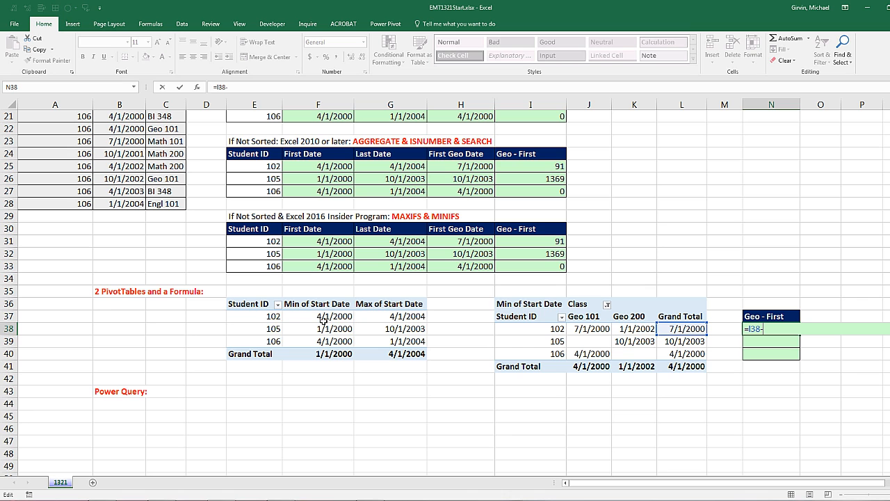
type("-f37")
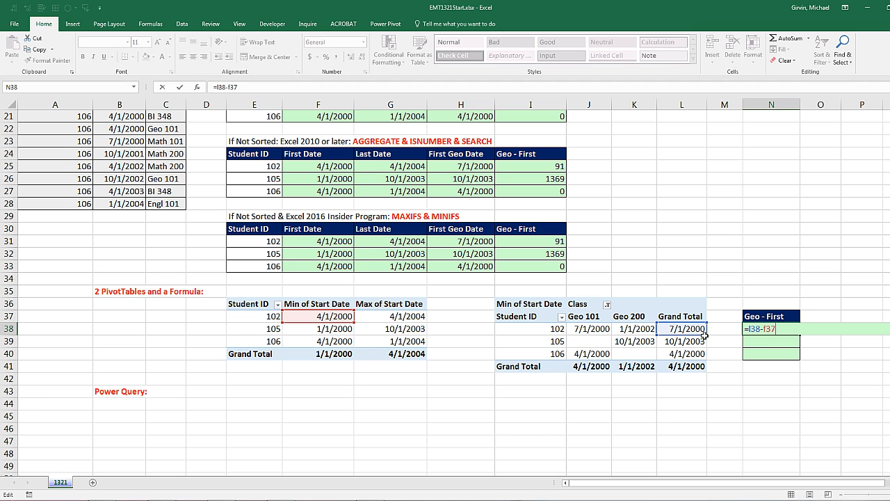
key("ctrl+Return")
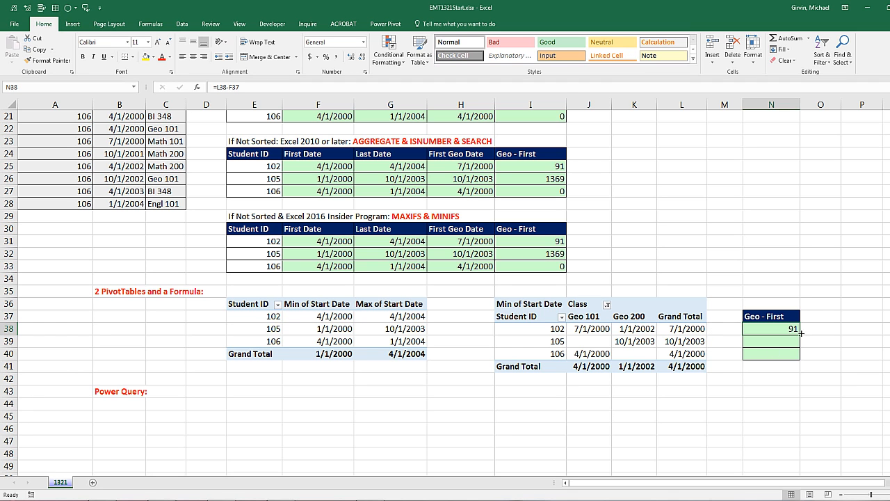
left_click_drag(801, 334, 802, 356)
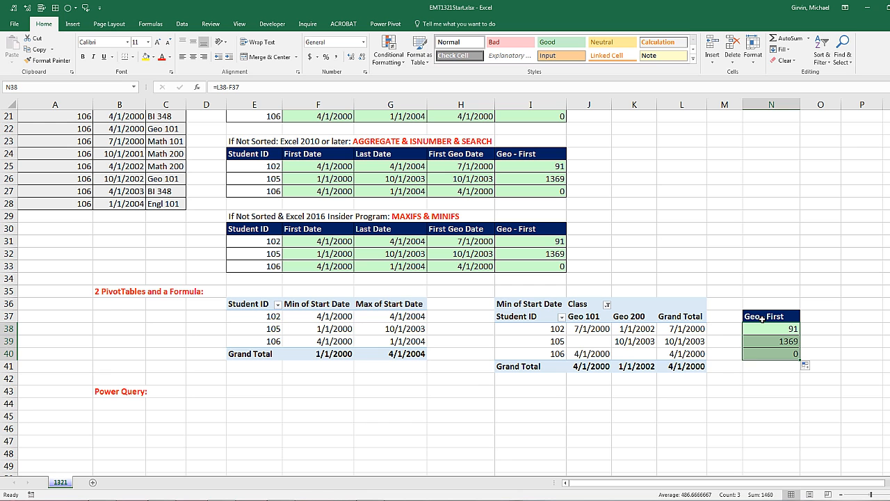
Step: Convert the student class data in A9:C28 into an Excel table with headers
left_click(177, 404)
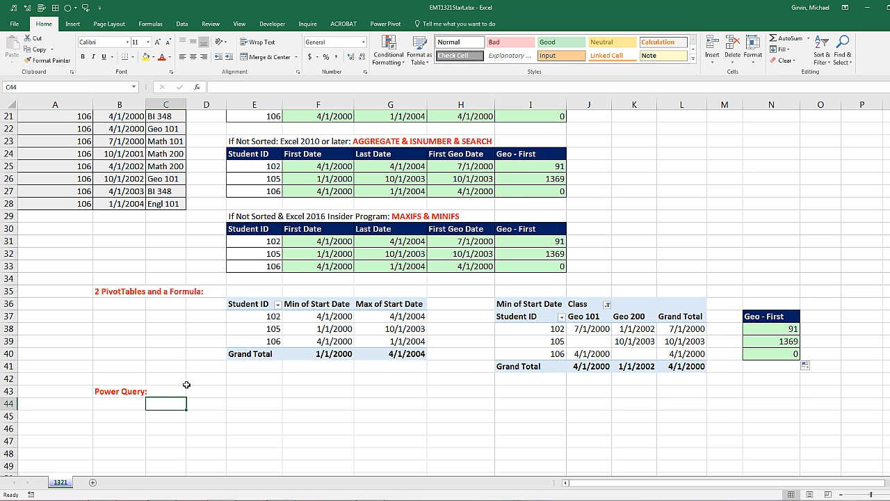
scroll(187, 385, "up", 6)
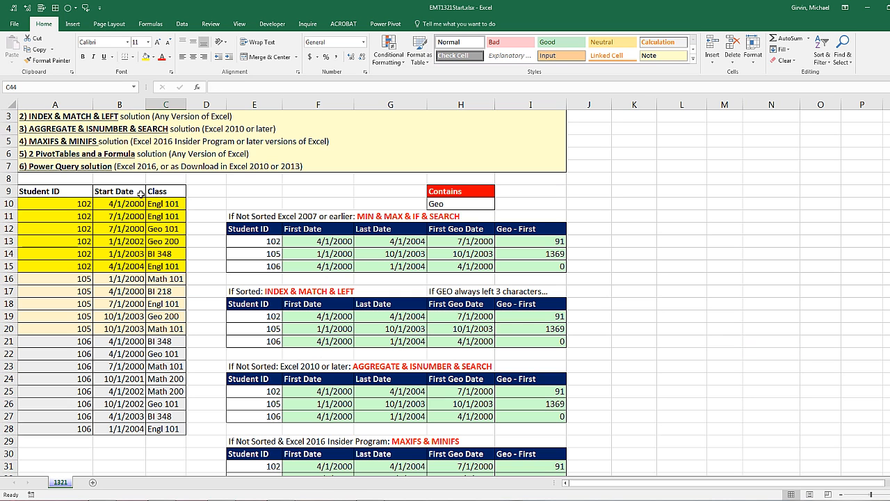
left_click(119, 218)
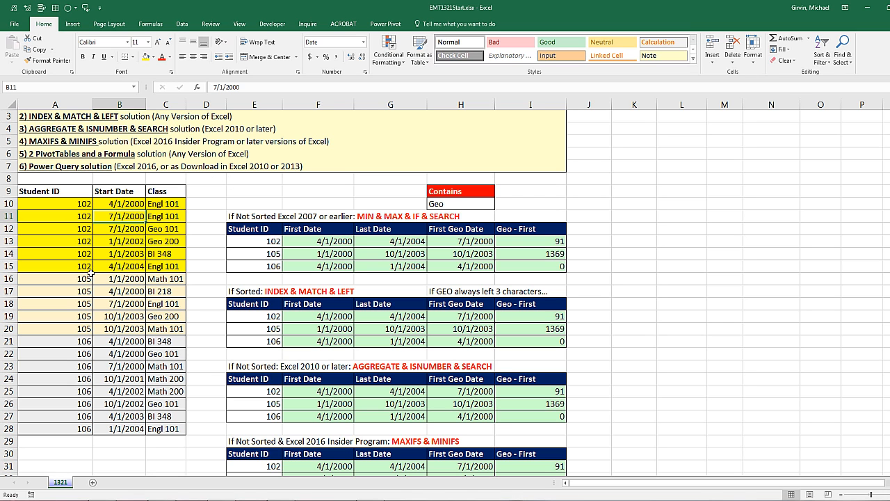
left_click(73, 25)
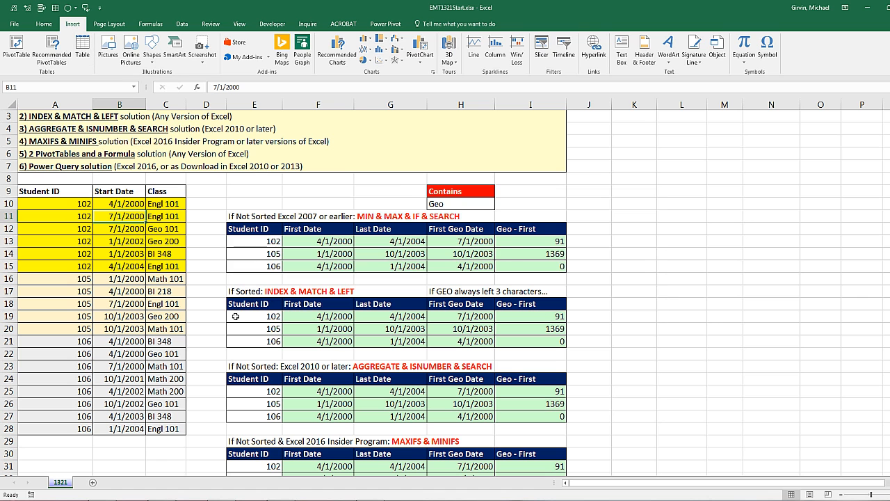
key("ctrl+t")
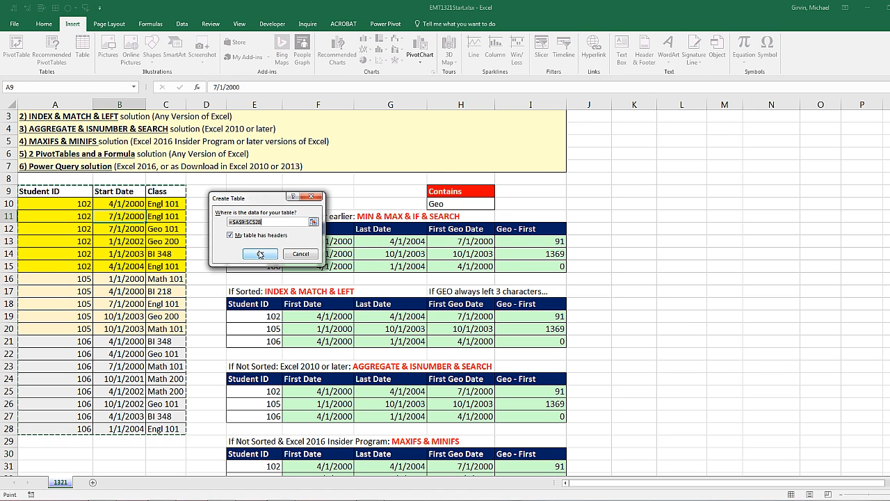
key("Return")
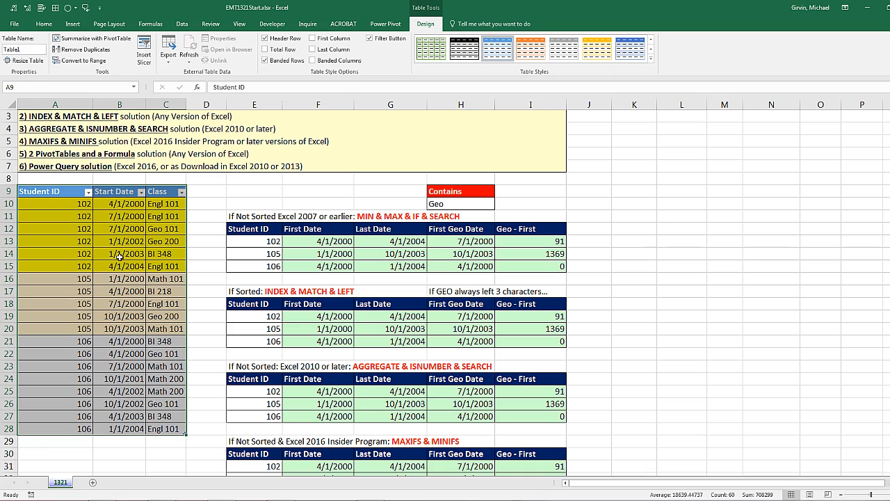
Step: Name the new table StudentClassTable
key("alt")
key("j")
key("t")
key("a")
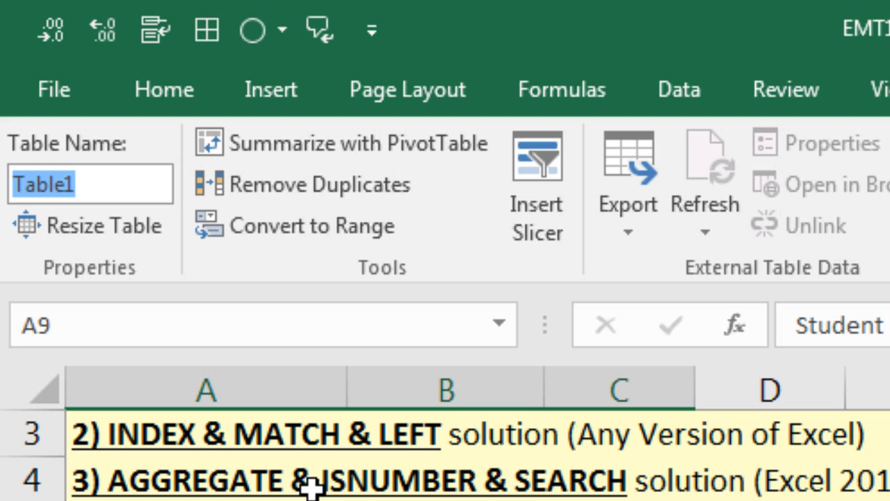
type("StudentClassTable")
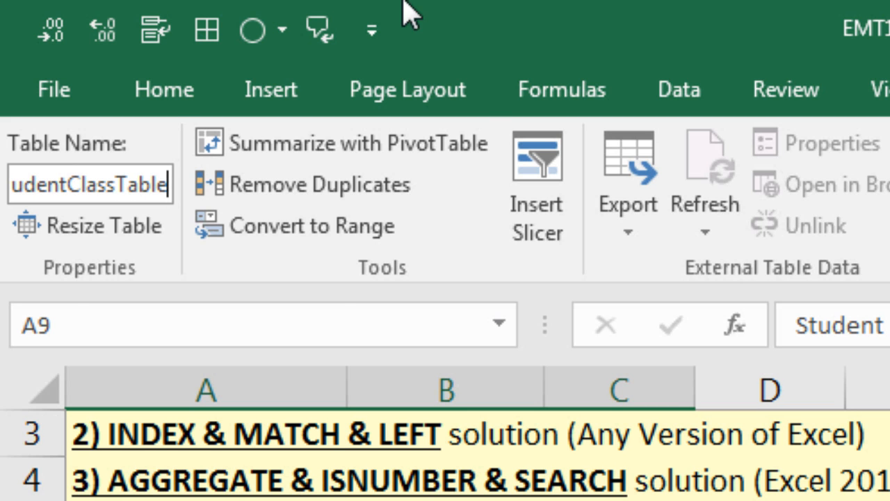
key("Return")
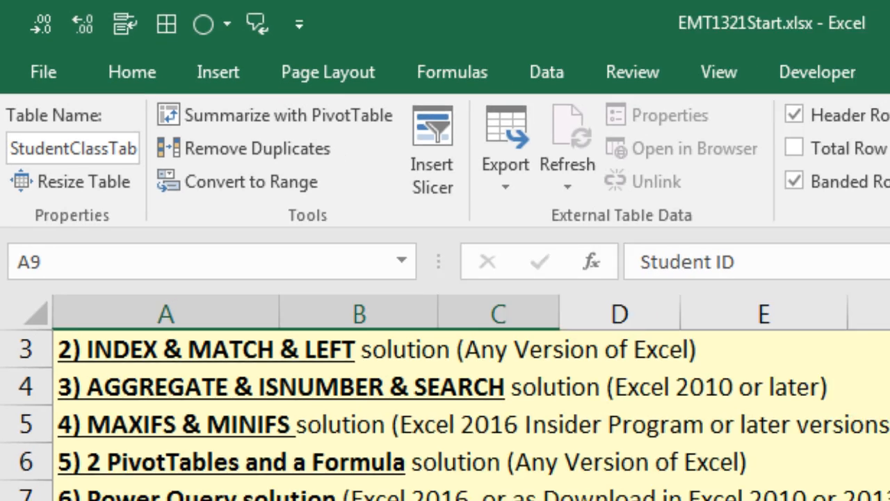
Step: Load StudentClassTable into the Power Query editor as a new query from the table
left_click(262, 435)
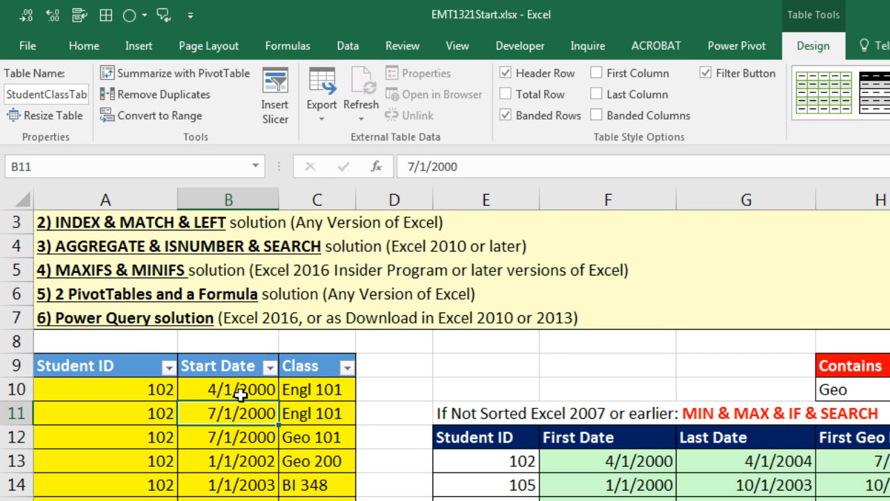
left_click(346, 49)
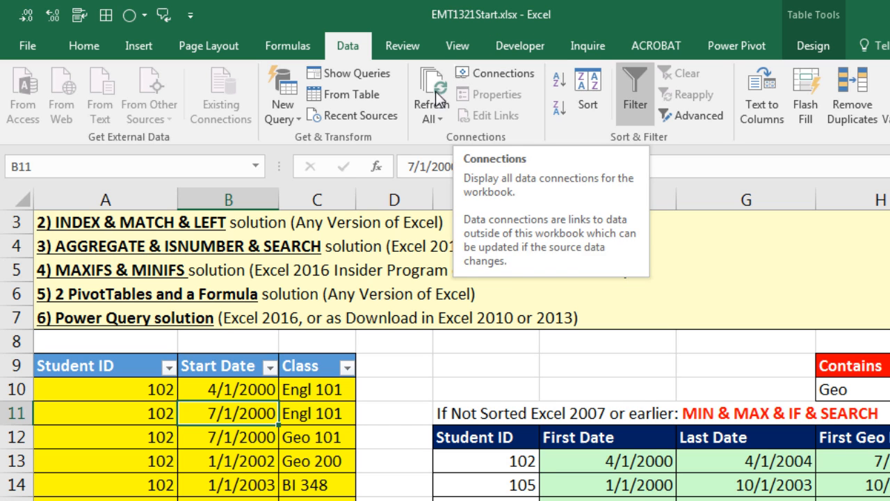
left_click(334, 95)
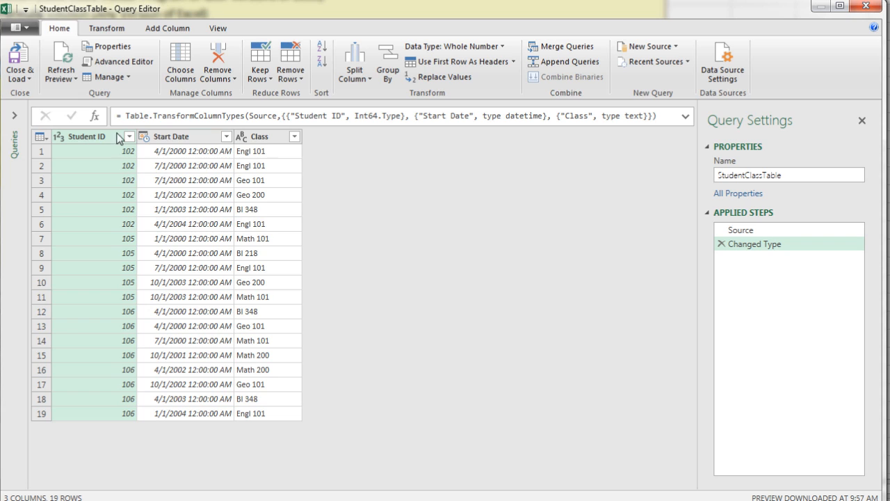
Step: Change the data type of the query's Start Date column to Date
left_click(173, 137)
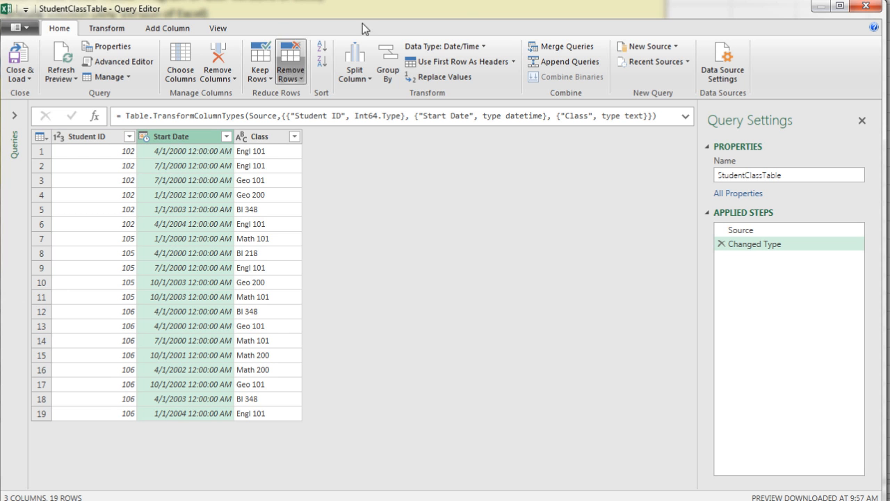
left_click(483, 52)
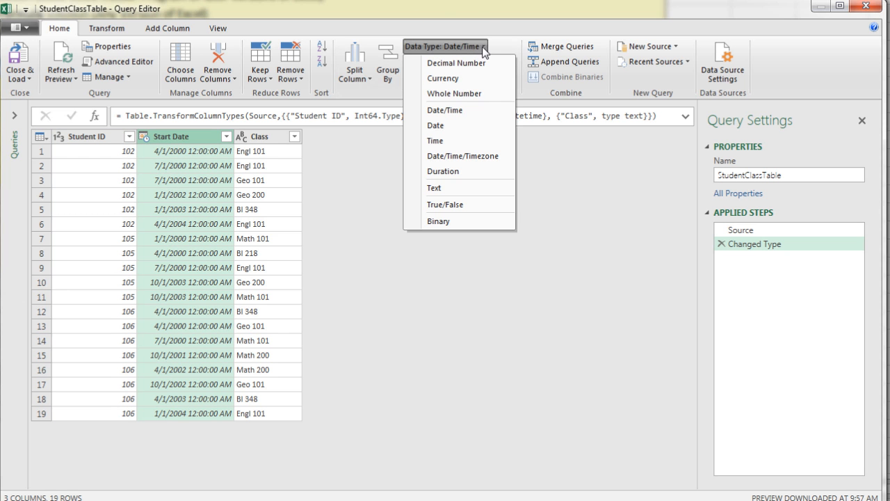
left_click(449, 126)
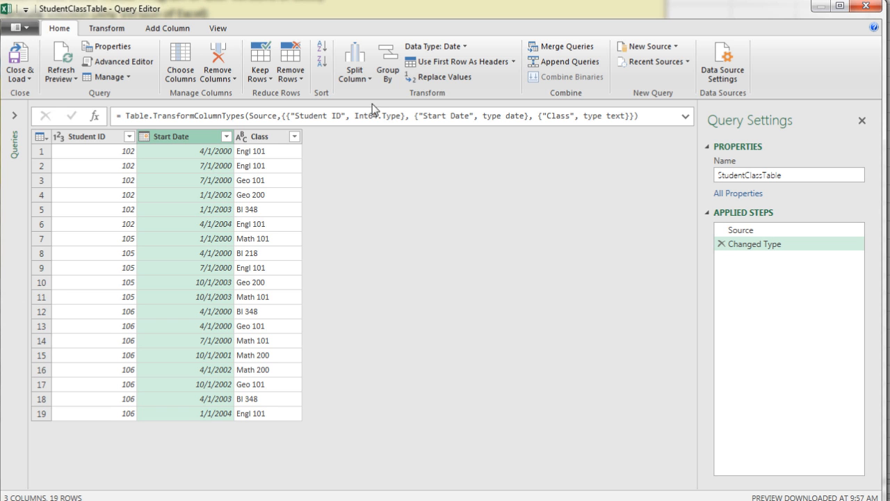
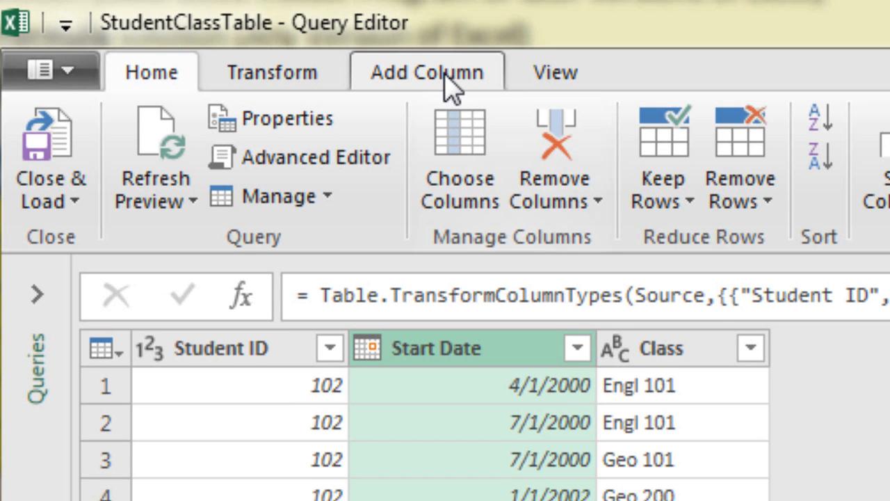
Step: Start a new conditional column in the query and name it Geo Date
left_click(449, 82)
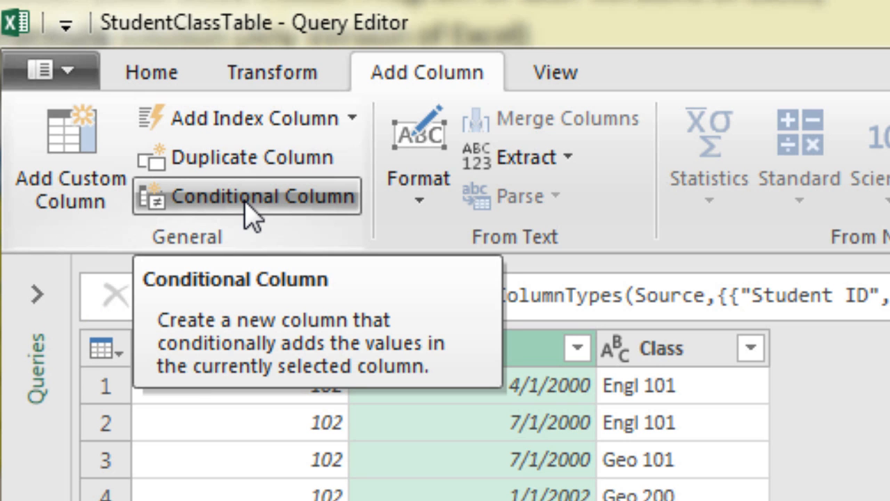
left_click(245, 203)
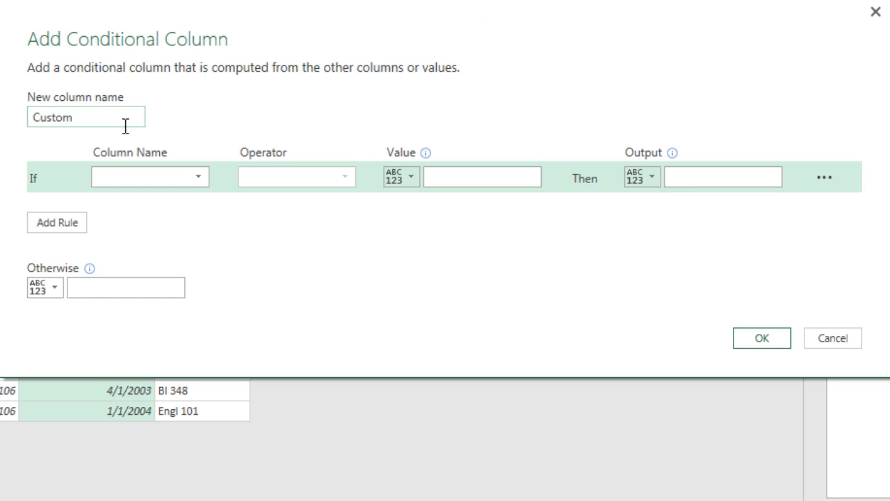
double_click(119, 121)
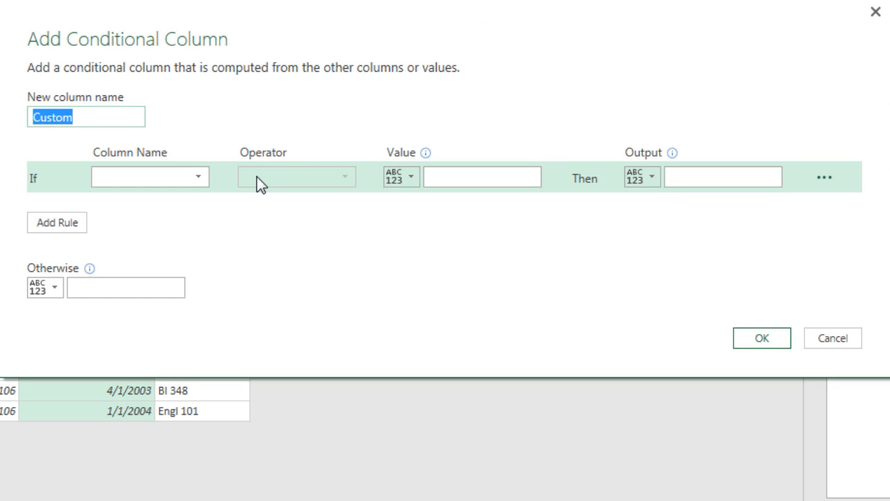
type("Geo Date")
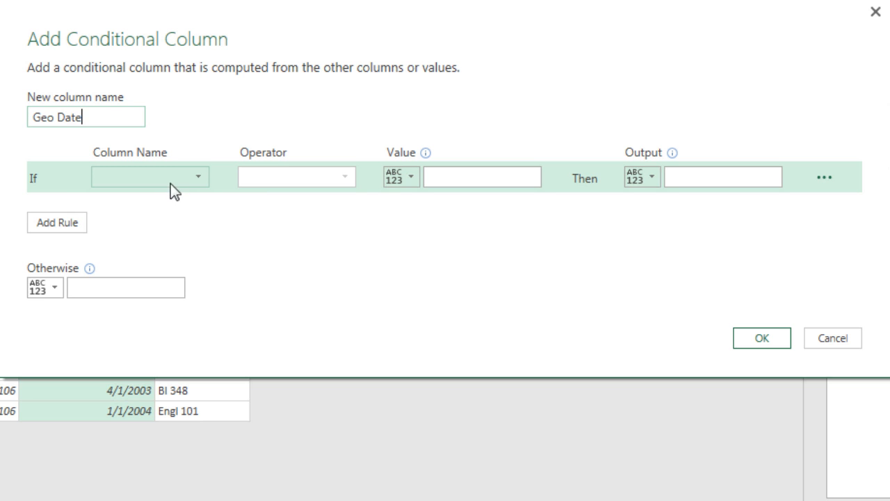
Step: Set the Geo Date condition to test whether the Class column contains the value Geo
left_click(200, 177)
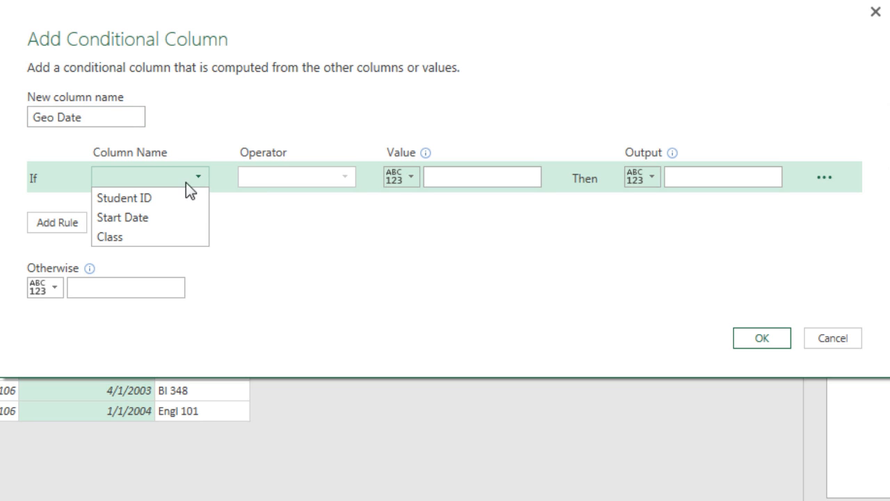
left_click(154, 238)
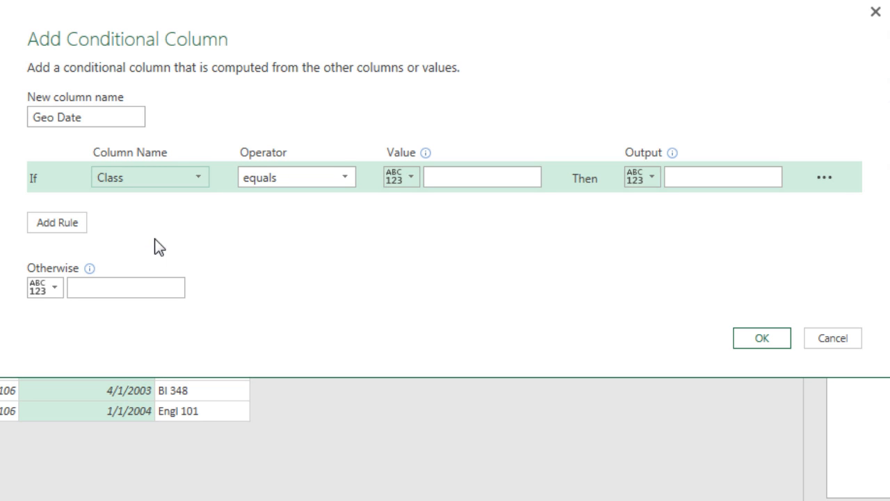
left_click(349, 179)
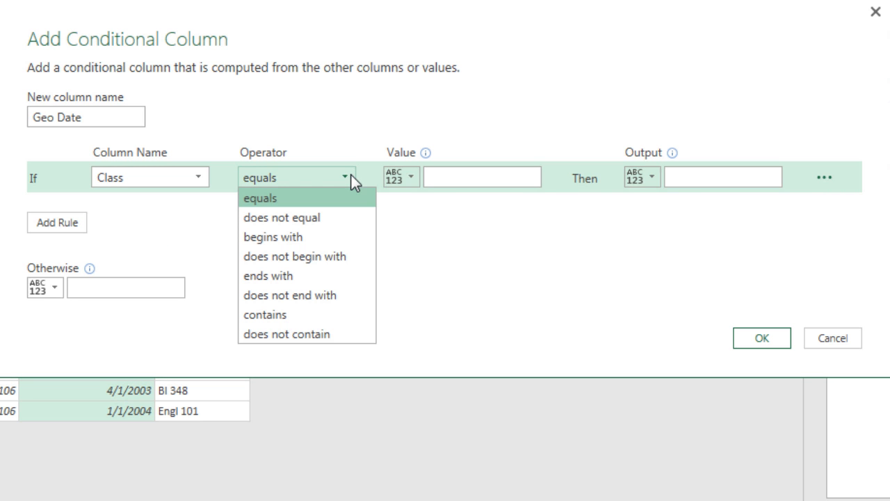
left_click(283, 314)
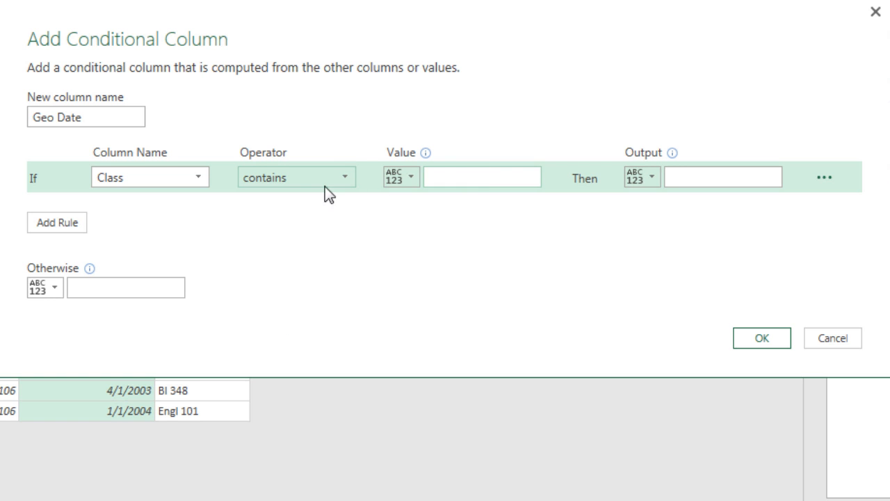
left_click(459, 185)
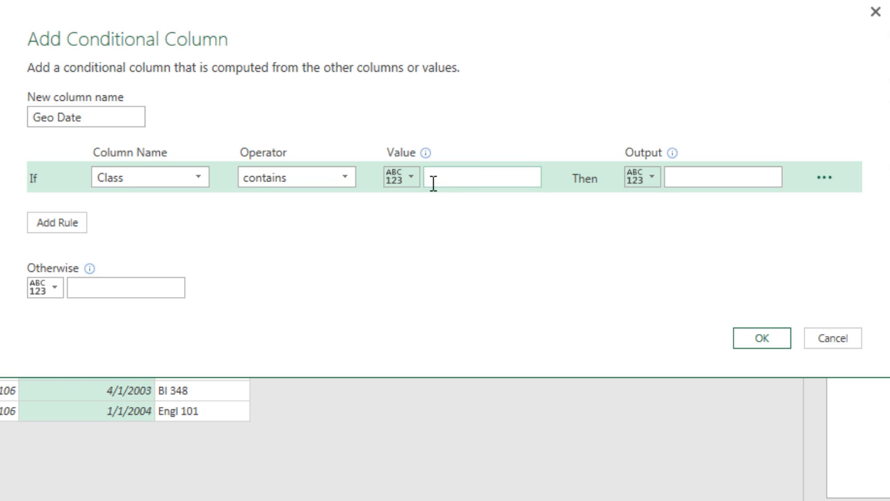
left_click(411, 176)
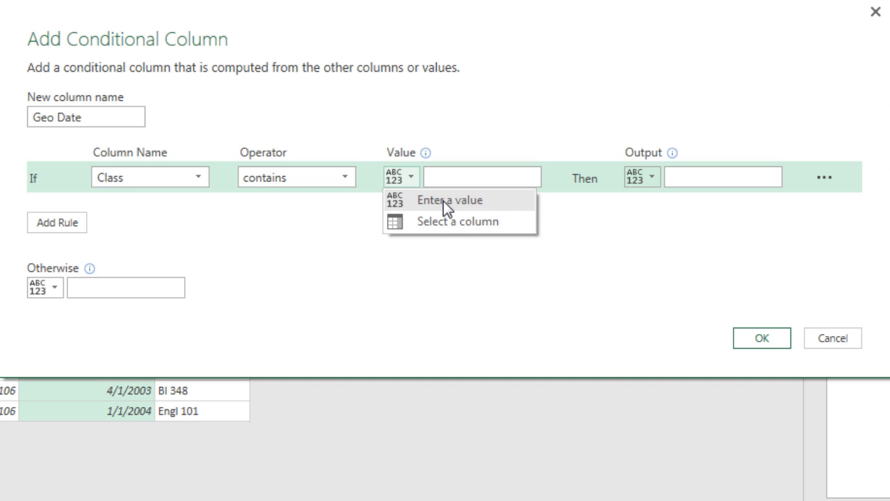
left_click(465, 179)
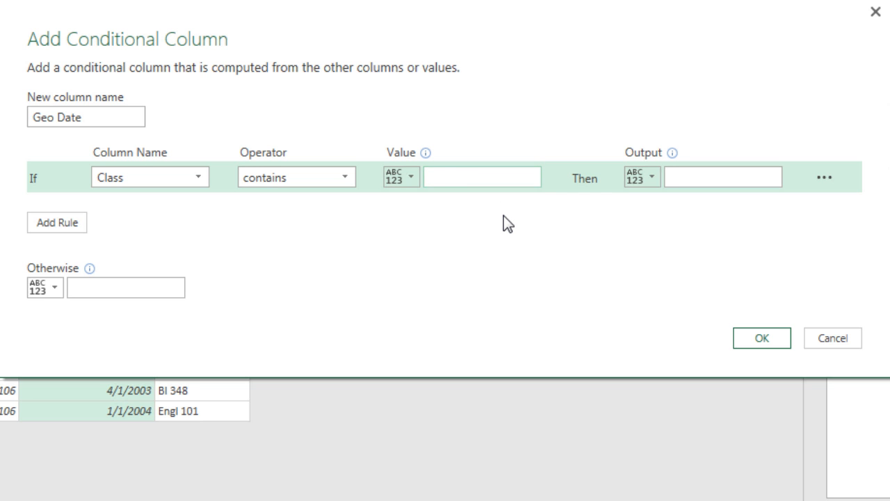
type("Geo")
Step: Output the Start Date column when the condition is met and null otherwise, and create the conditional column
left_click(703, 183)
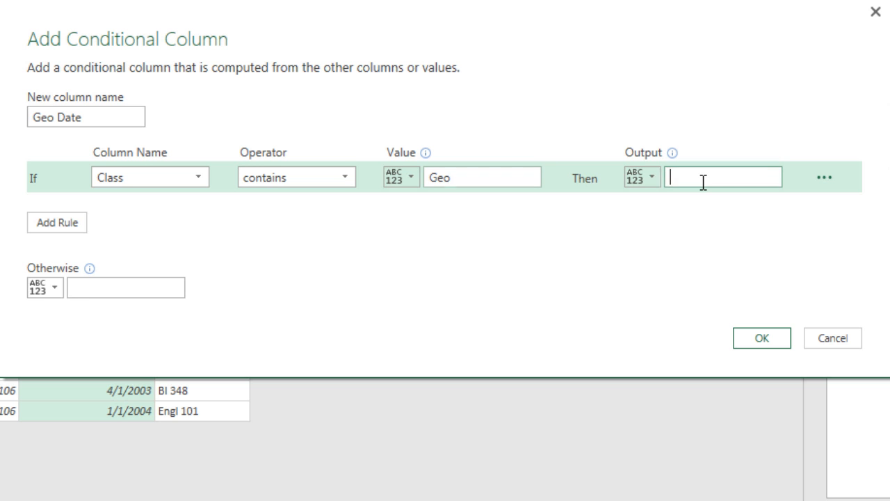
left_click(651, 174)
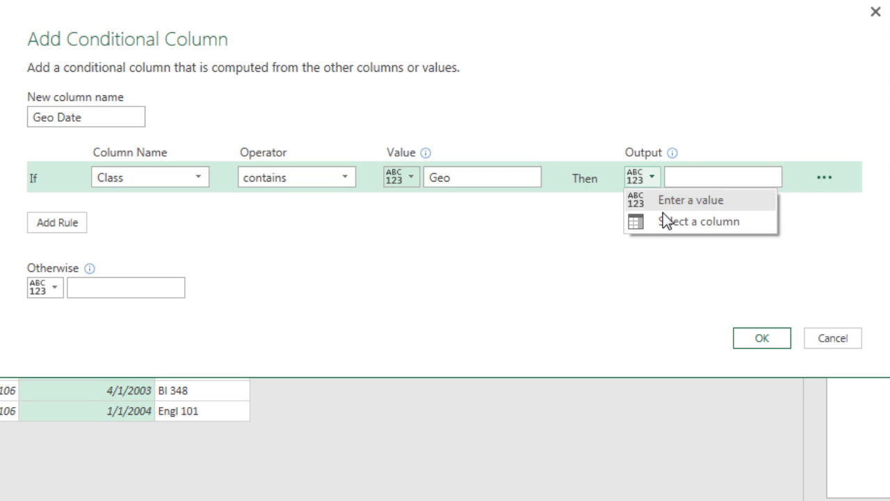
left_click(666, 218)
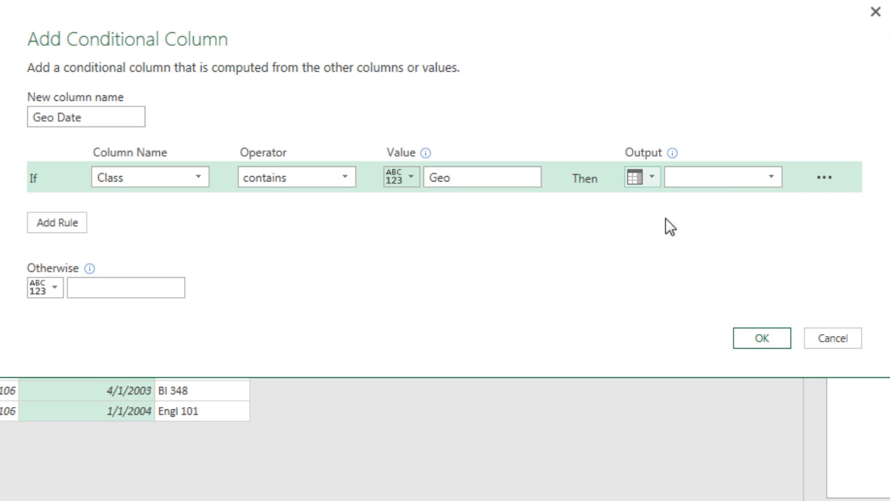
left_click(770, 174)
left_click(730, 221)
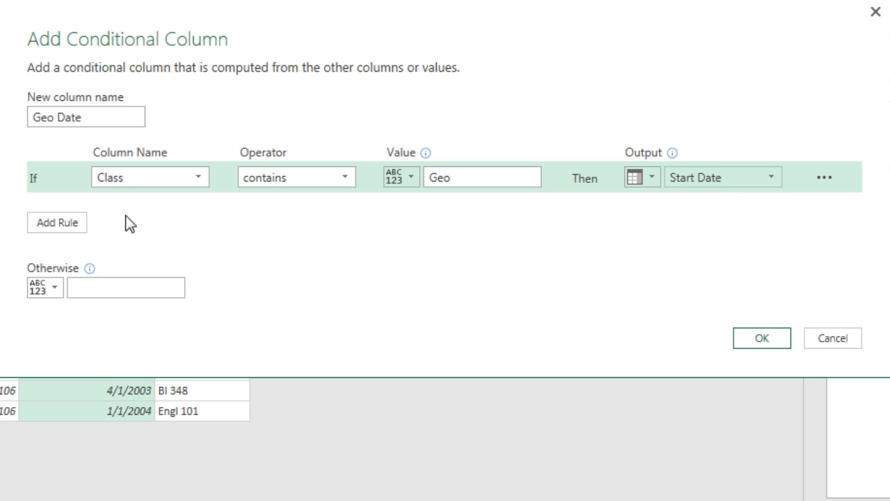
left_click(79, 287)
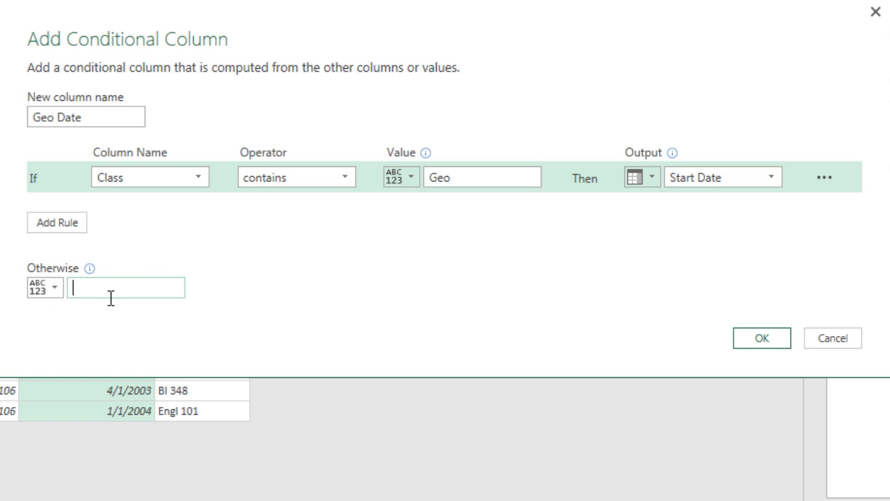
type("null")
left_click(777, 338)
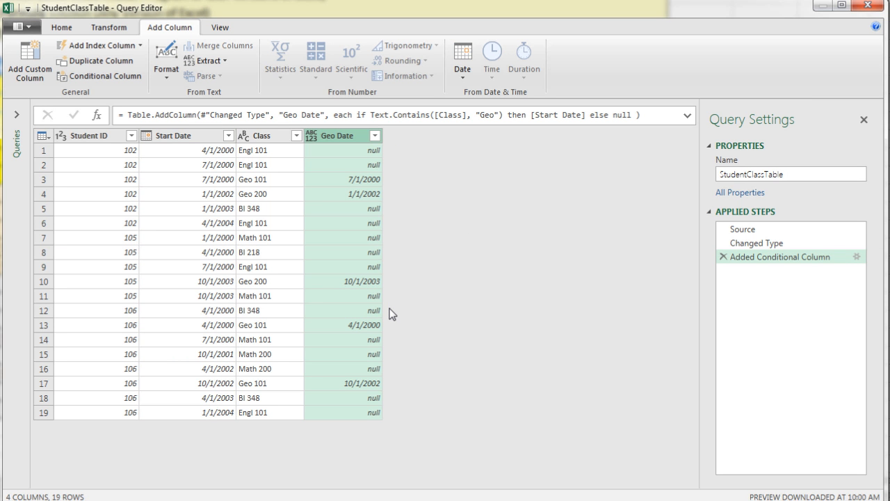
Step: Start a Group By operation on the query and group the rows by Student ID
left_click(61, 27)
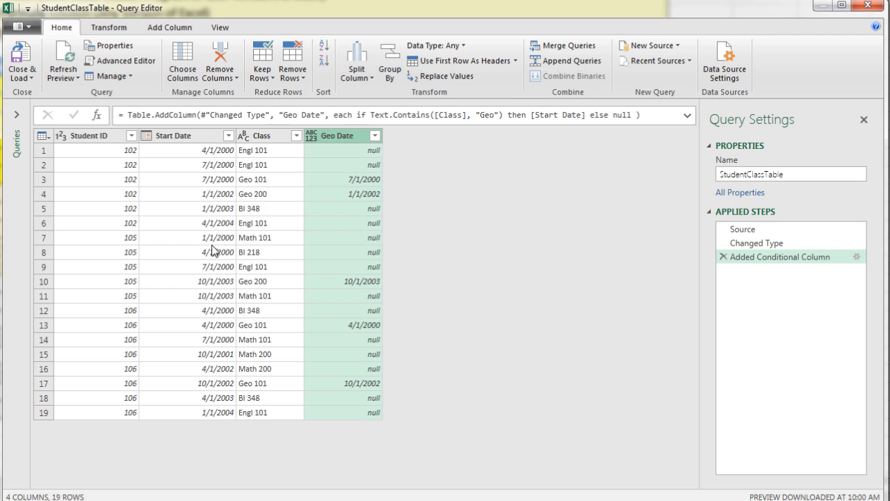
left_click(391, 81)
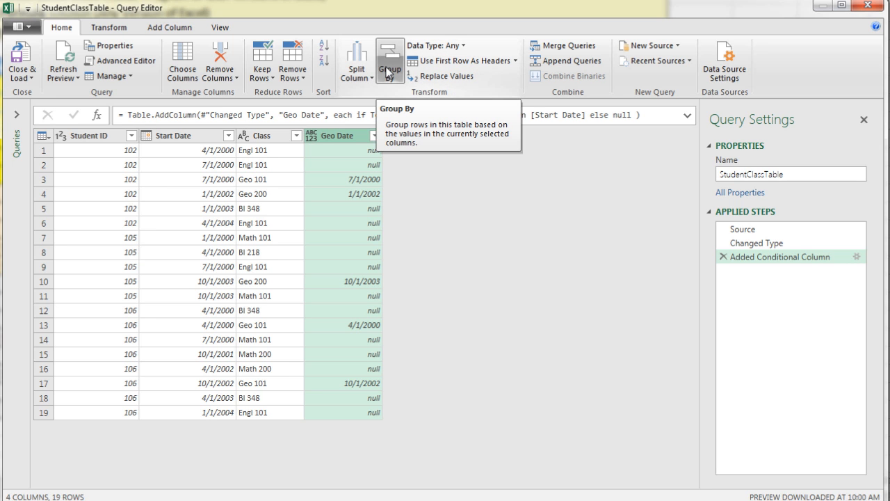
left_click(387, 67)
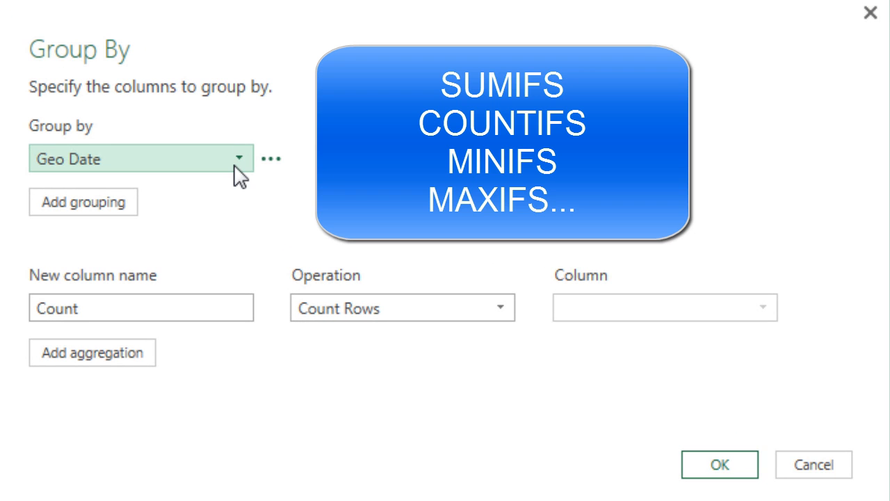
left_click(245, 161)
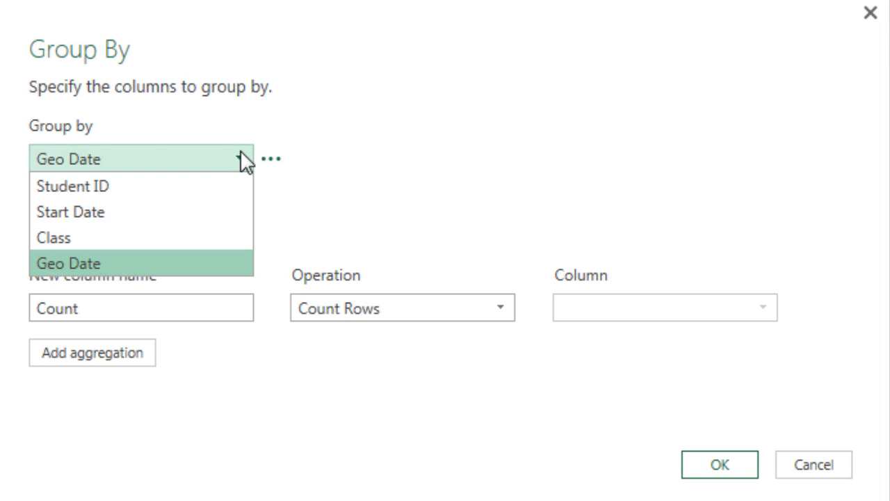
left_click(88, 188)
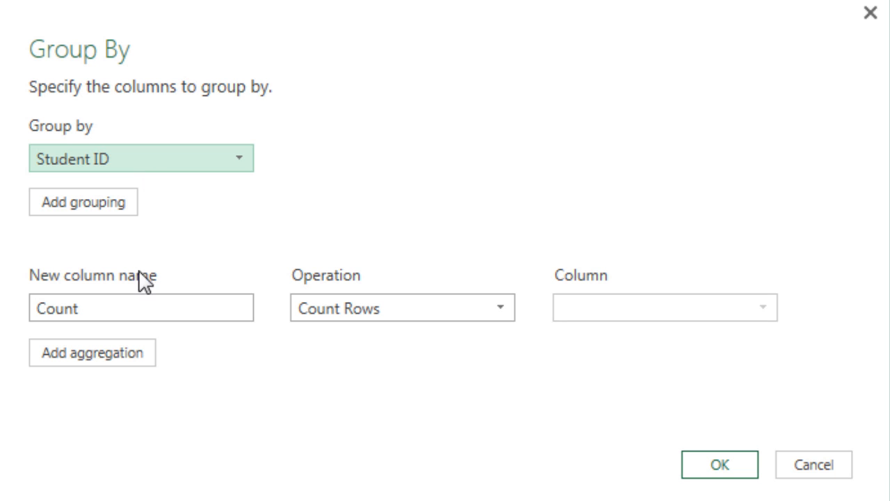
Step: Define the first aggregation as Min Date, using the Min operation on the Start Date column
double_click(132, 310)
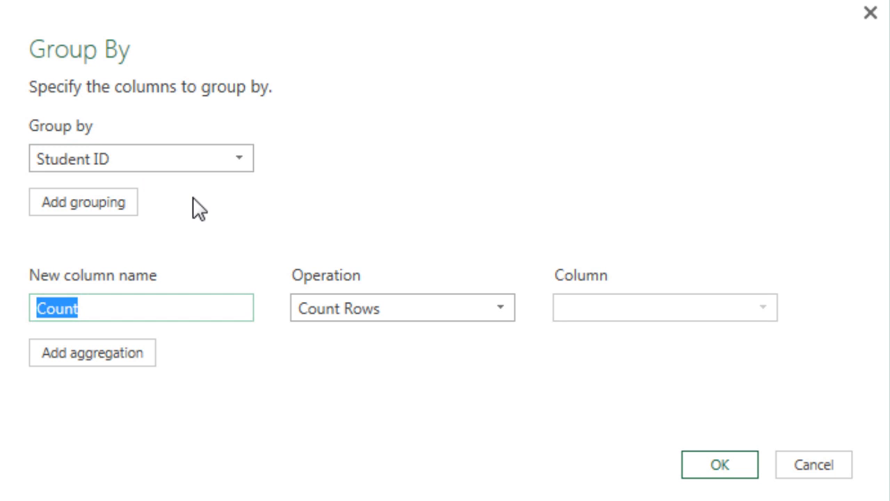
type("Min Date")
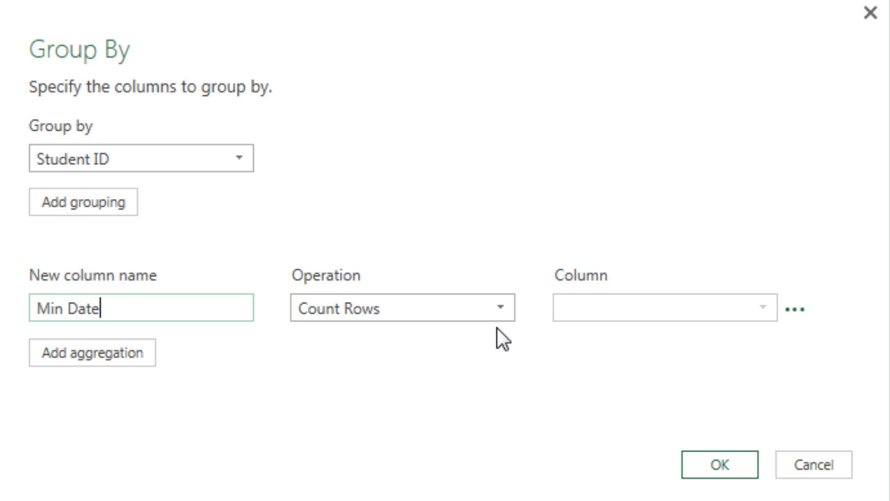
left_click(501, 312)
left_click(322, 411)
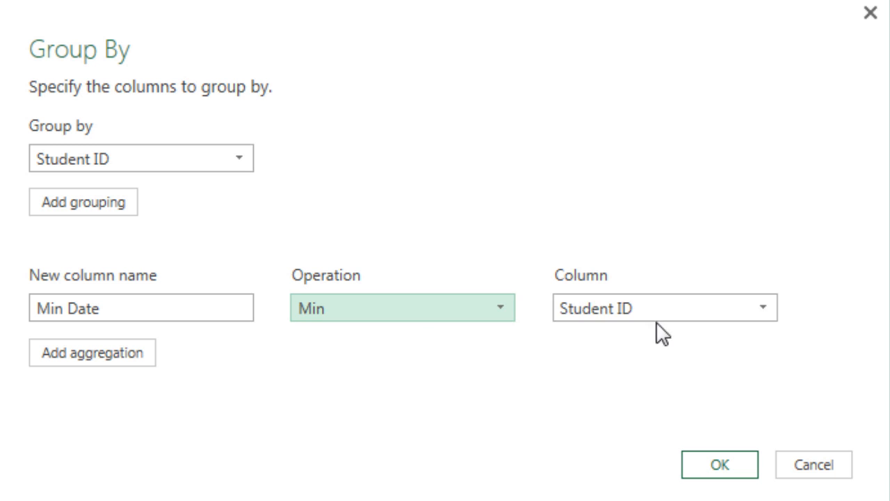
left_click(763, 304)
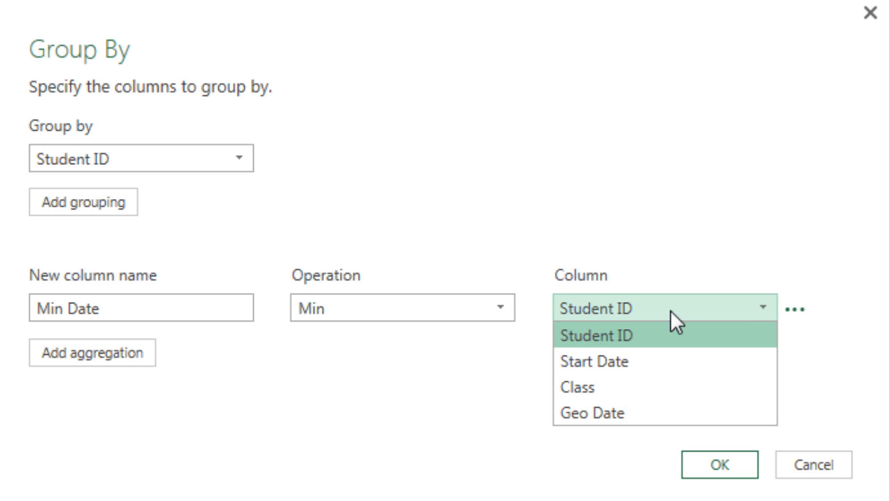
left_click(607, 369)
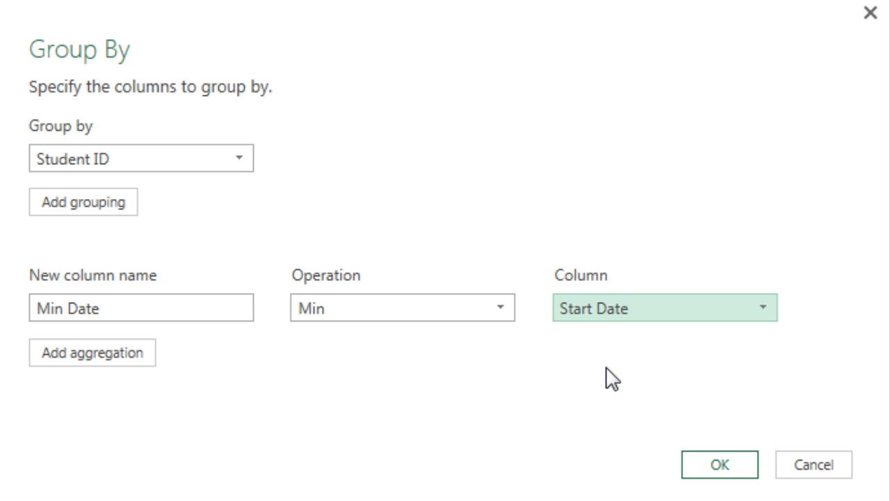
Step: Add a second aggregation named Max Date, using the Max operation on the Start Date column
left_click(93, 356)
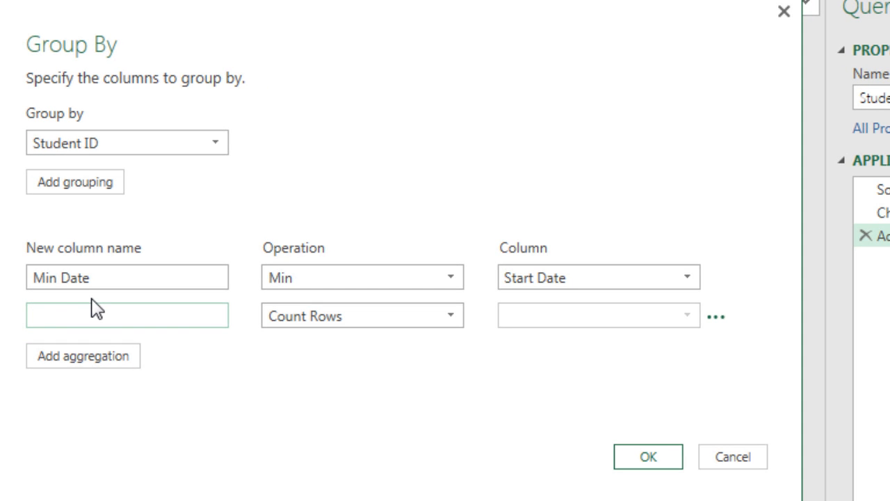
type("Max Date")
key("Tab")
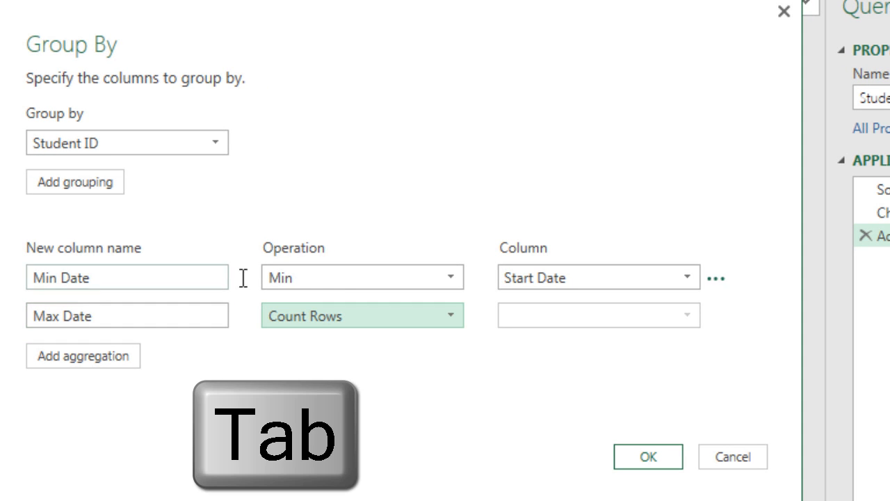
key("Down")
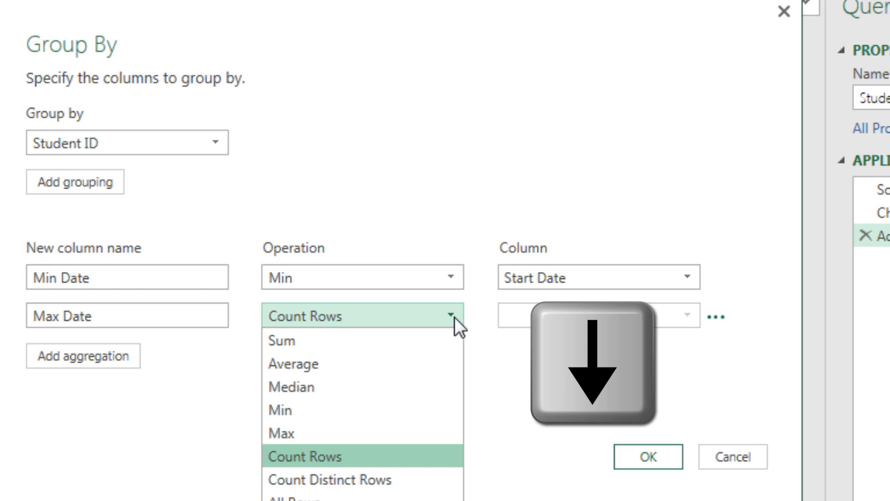
key("Up")
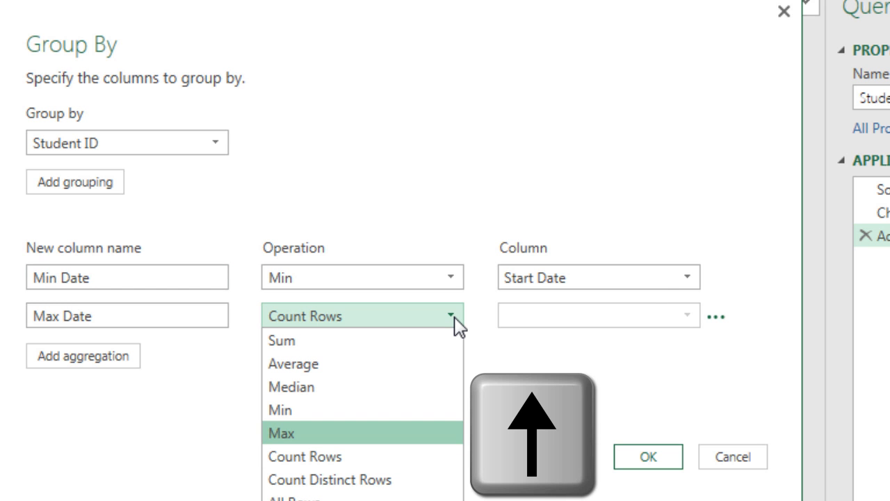
key("Tab")
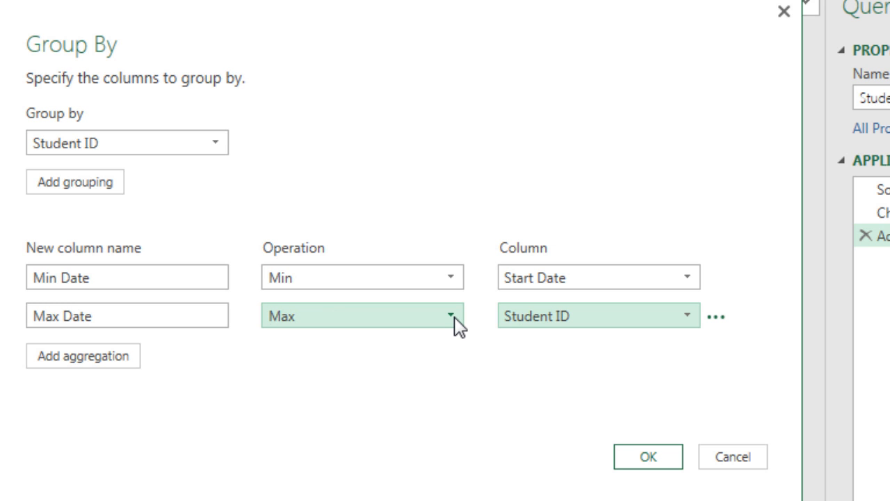
key("Down")
key("Down")
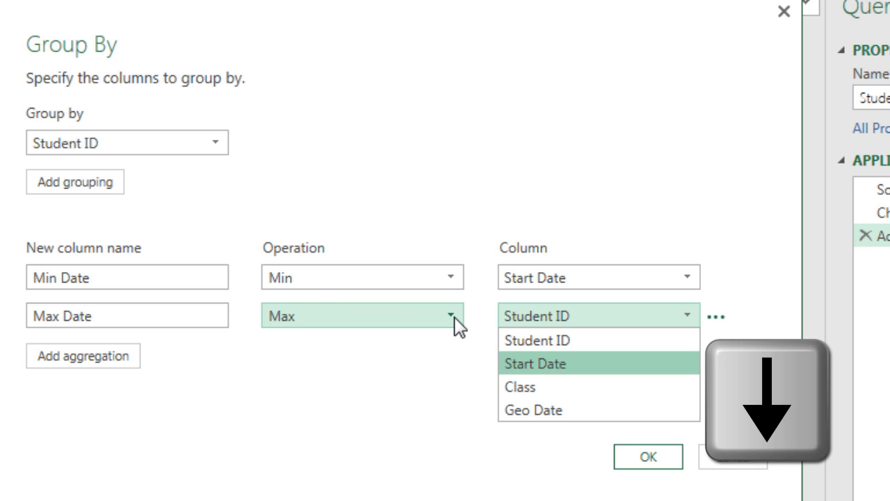
key("Tab")
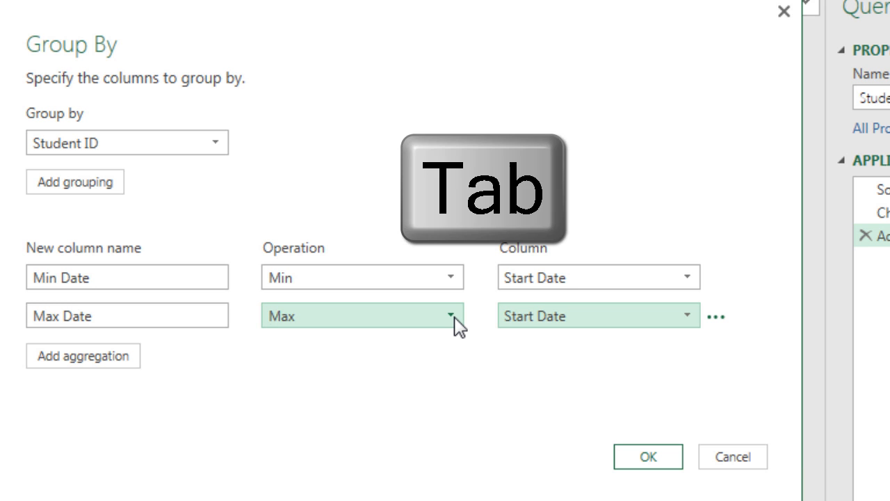
key("Tab")
key("Tab")
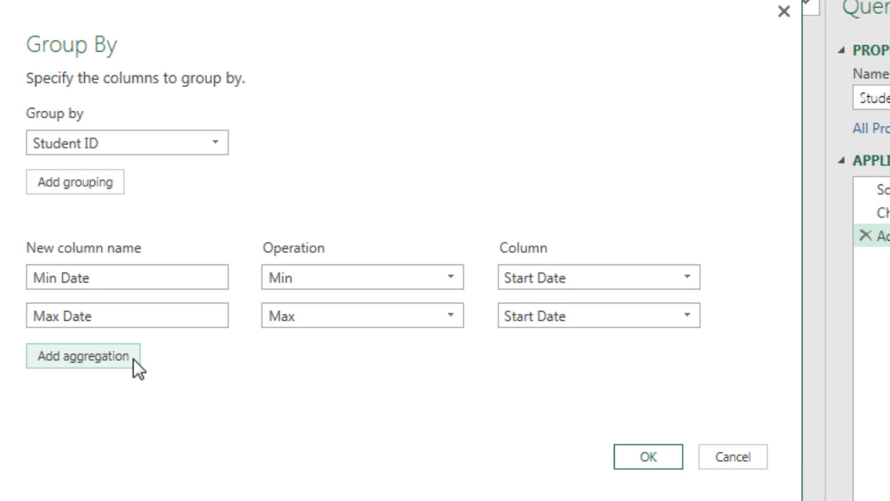
Step: Add a third aggregation named Min Geo Date that uses the Min operation
key("Return")
type("Min Geo Date")
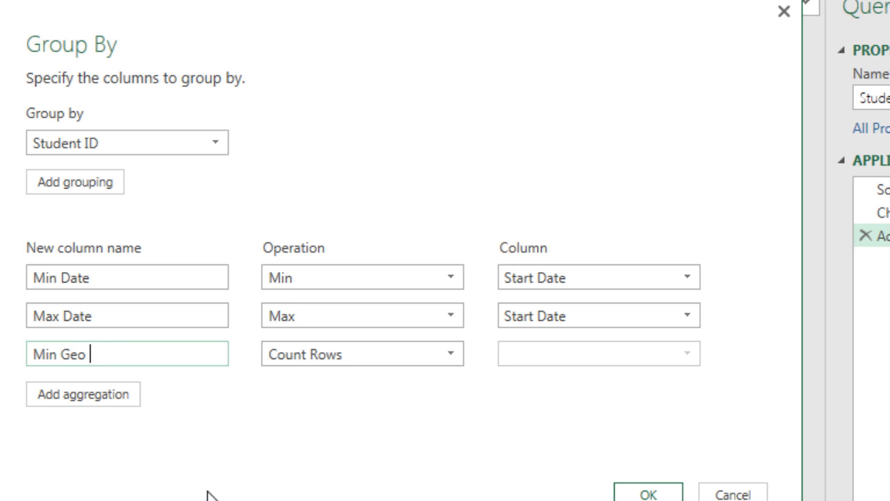
key("Tab")
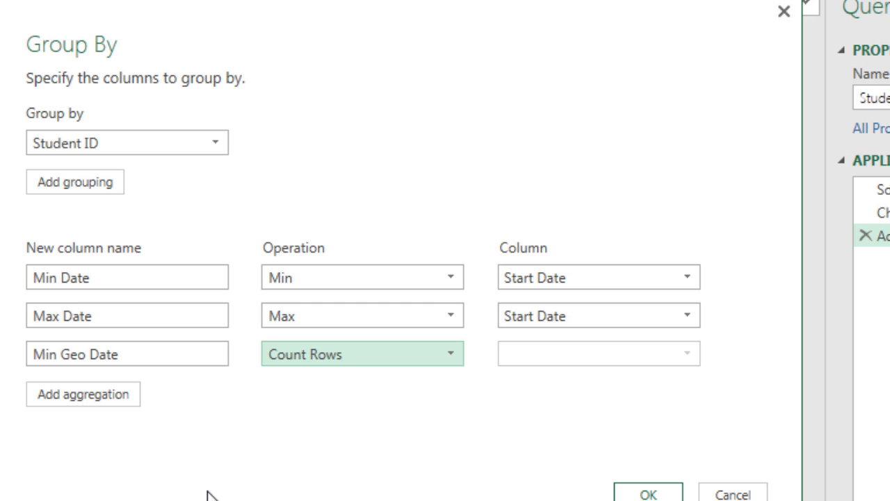
key("alt+Down")
key("Up")
key("Up")
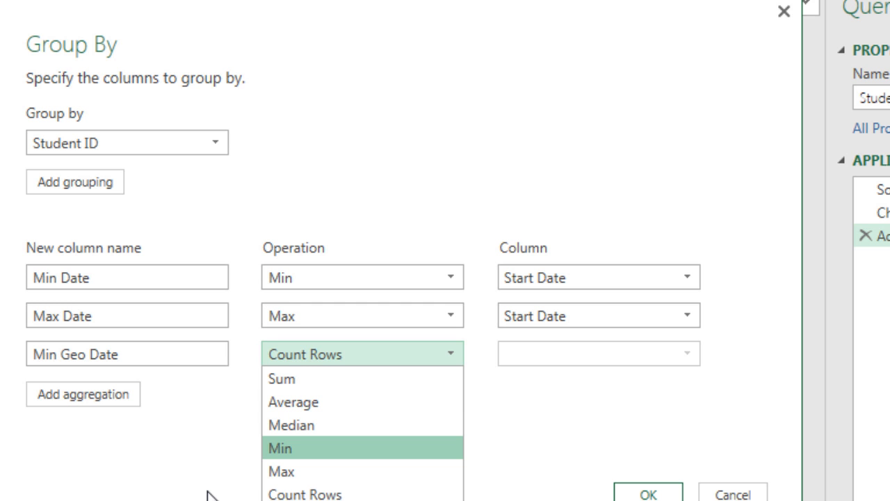
key("Return")
key("Tab")
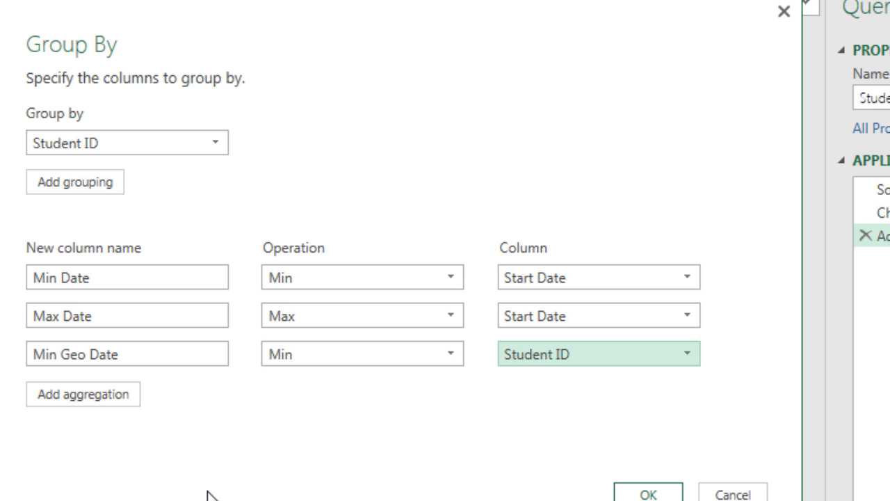
Step: Set the Min Geo Date aggregation to use the Geo Date column and apply the grouping
key("alt+Down")
key("Down")
key("Down")
key("Down")
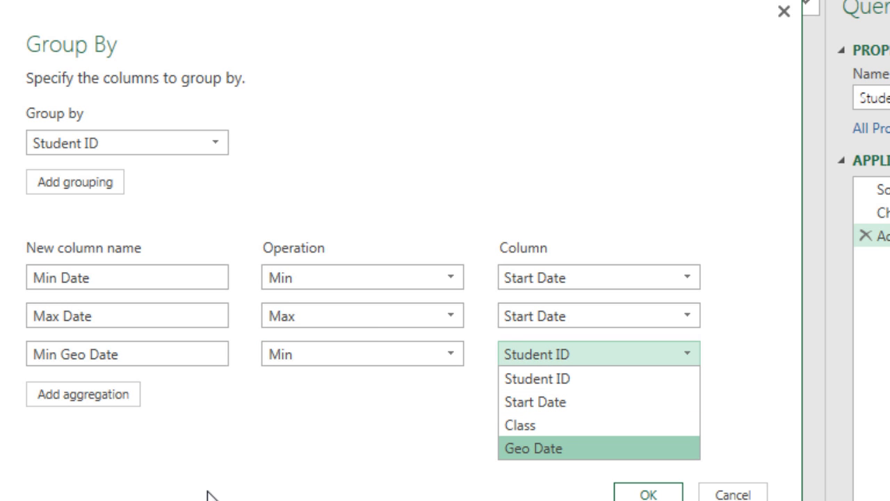
key("Return")
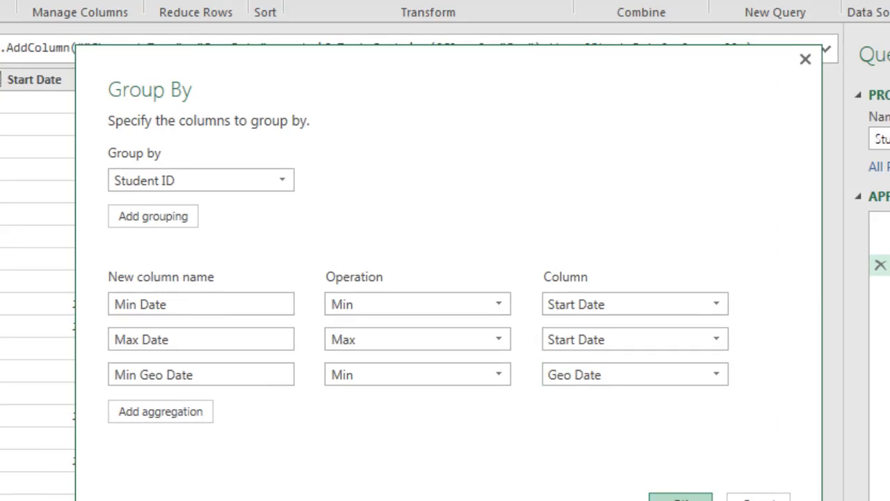
left_click(680, 496)
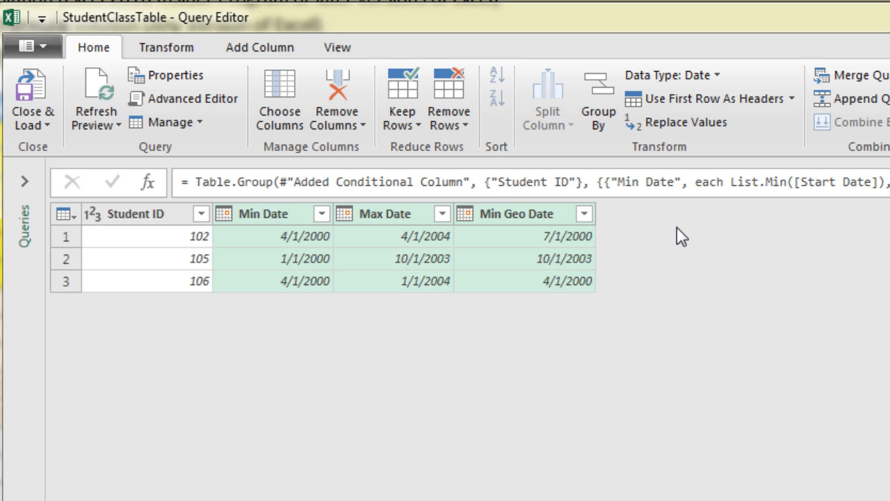
Step: Start a custom column on the grouped query and name it Geo - Min
left_click(235, 48)
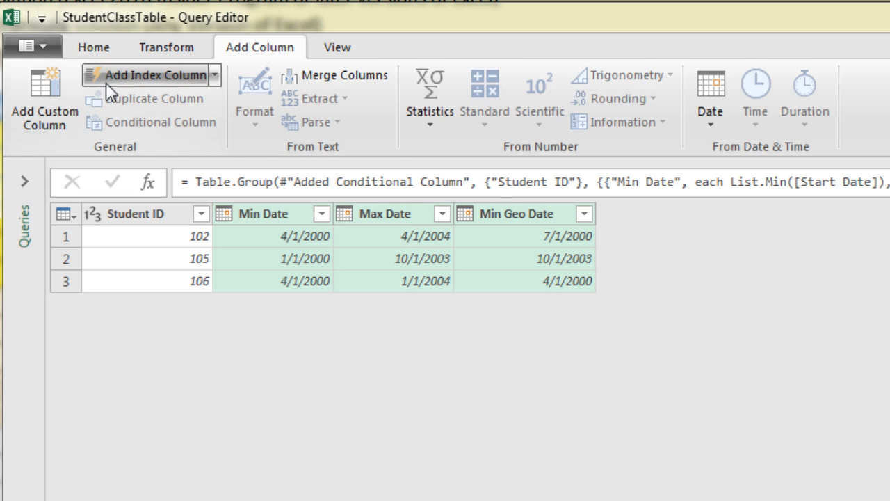
left_click(52, 89)
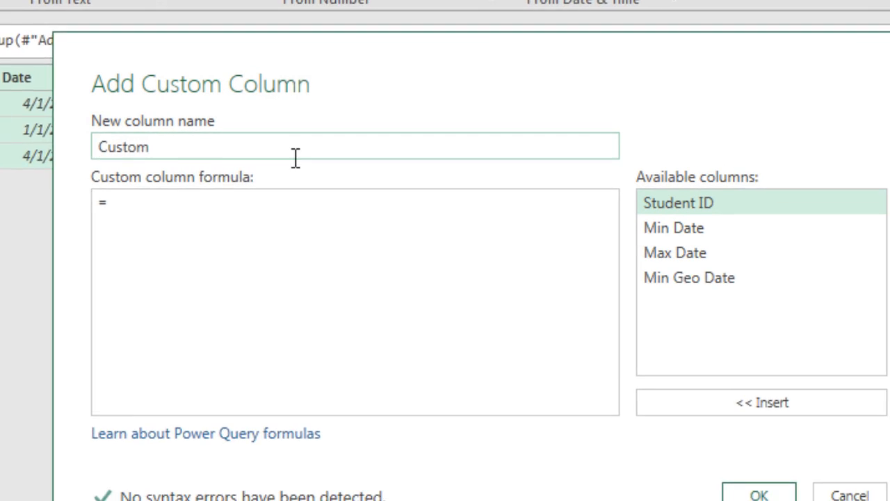
left_click(258, 145)
left_click_drag(258, 145, 67, 150)
type("Geo - Min")
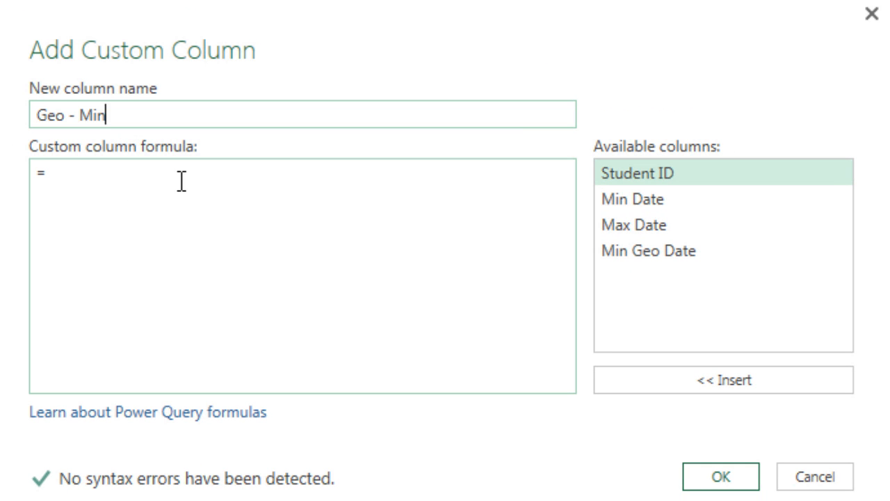
Step: Build the custom column formula =[Min Geo Date]-[Min Date] and create the column
left_click(123, 179)
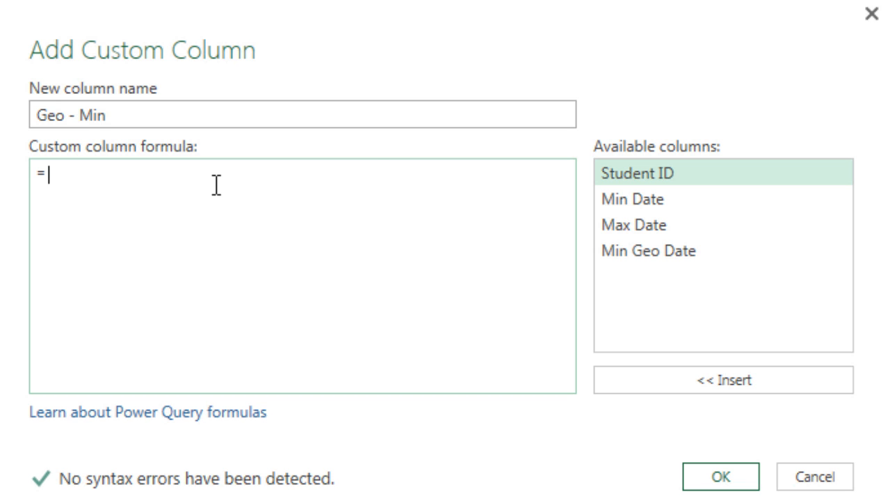
double_click(651, 252)
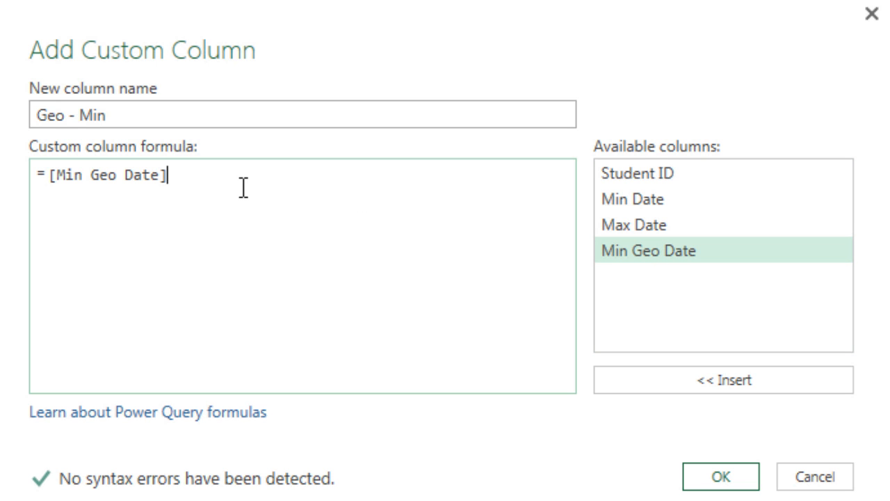
type("-")
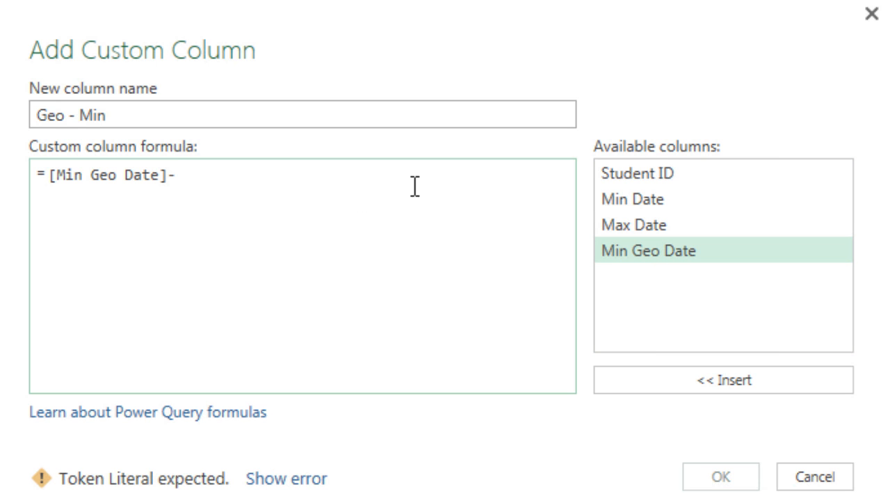
double_click(624, 201)
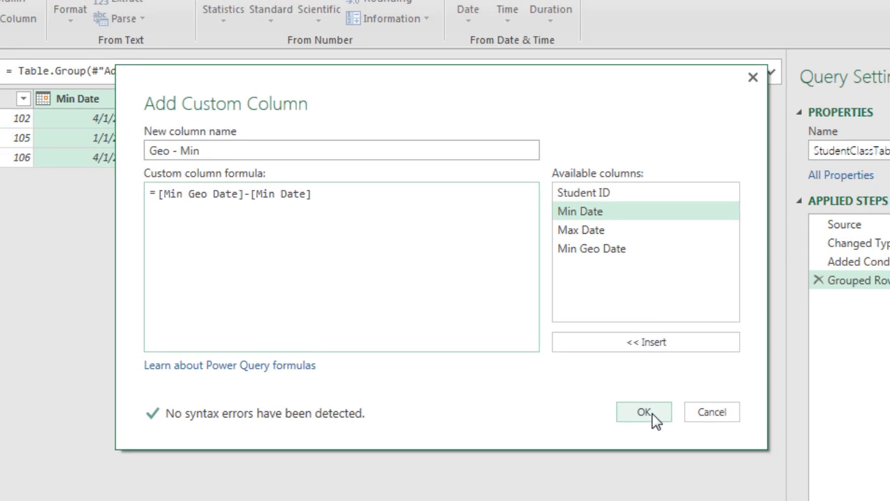
left_click(652, 413)
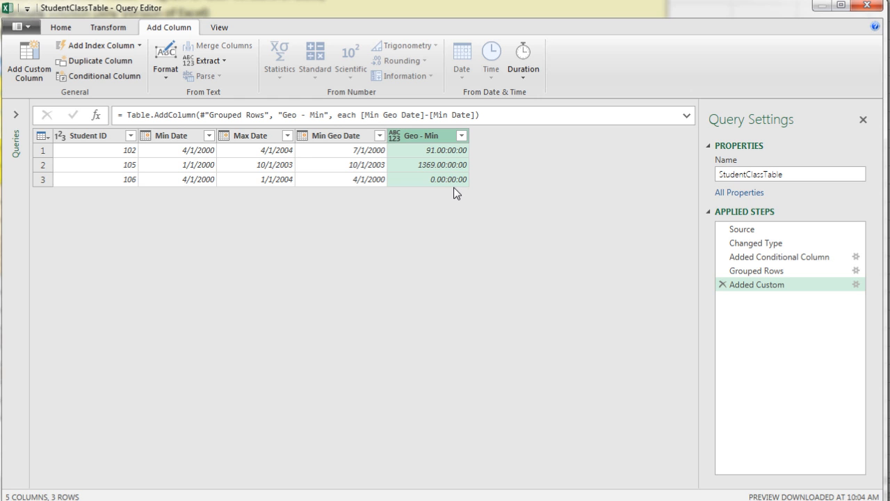
Step: Change the data type of the Geo - Min column to Whole Number
left_click(61, 28)
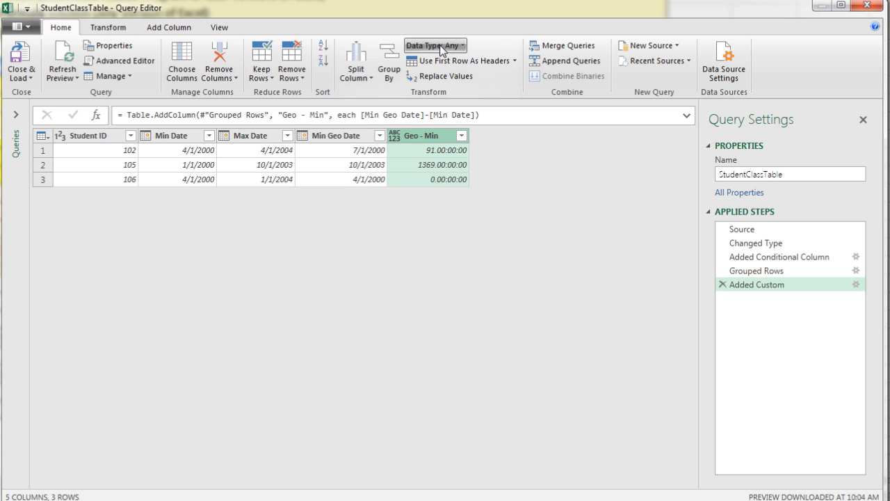
left_click(464, 48)
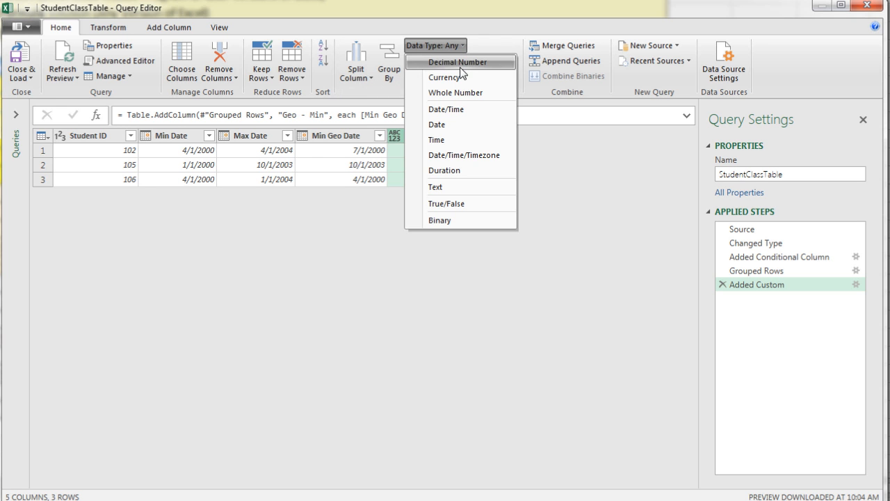
left_click(462, 96)
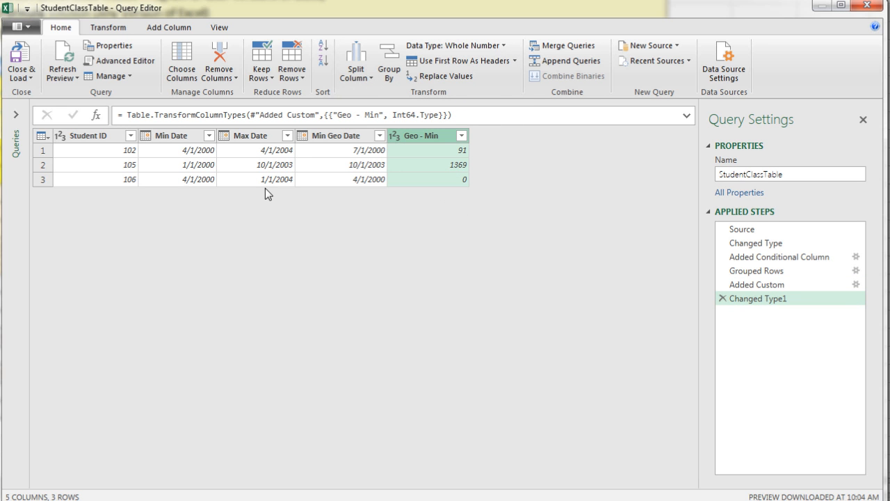
Step: Close the query and load it as a table into the existing worksheet at cell E44, below the Power Query heading
left_click(33, 79)
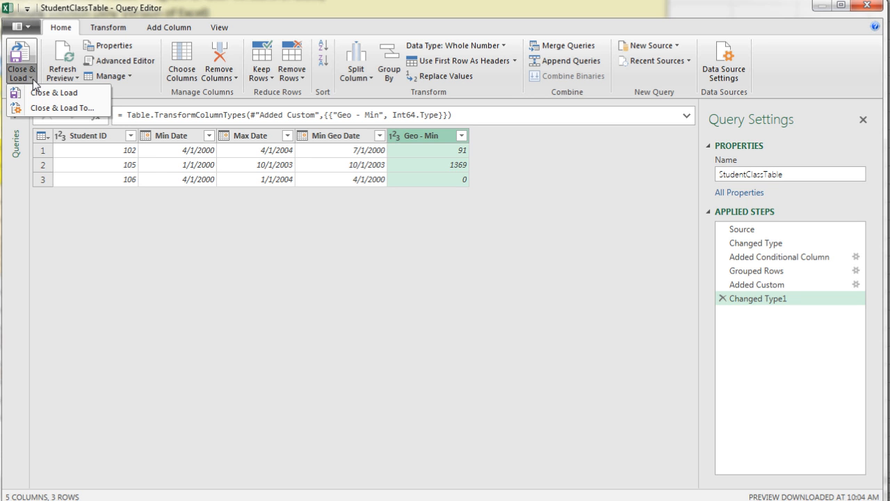
left_click(46, 111)
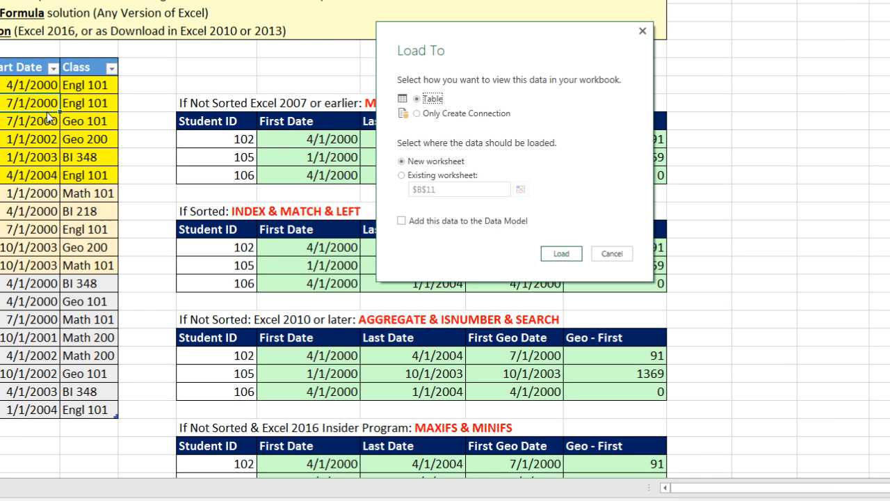
left_click(402, 175)
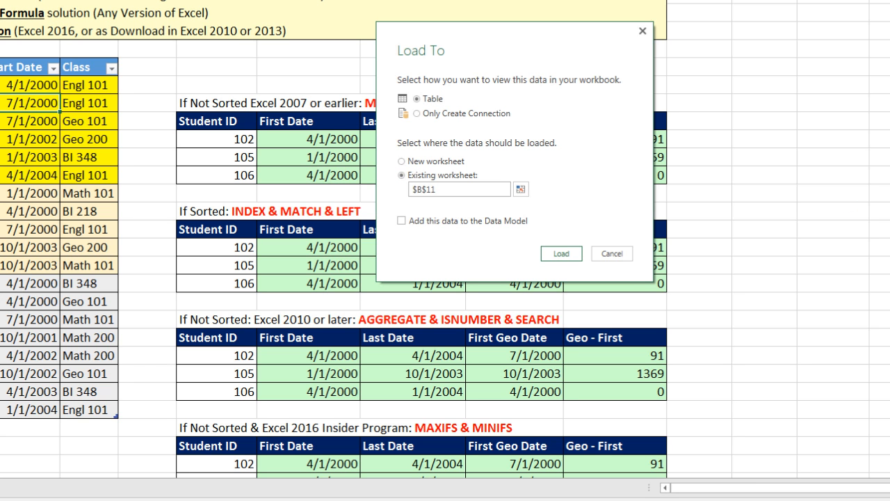
left_click(521, 189)
scroll(445, 244, "down", 2)
scroll(553, 272, "down", 5)
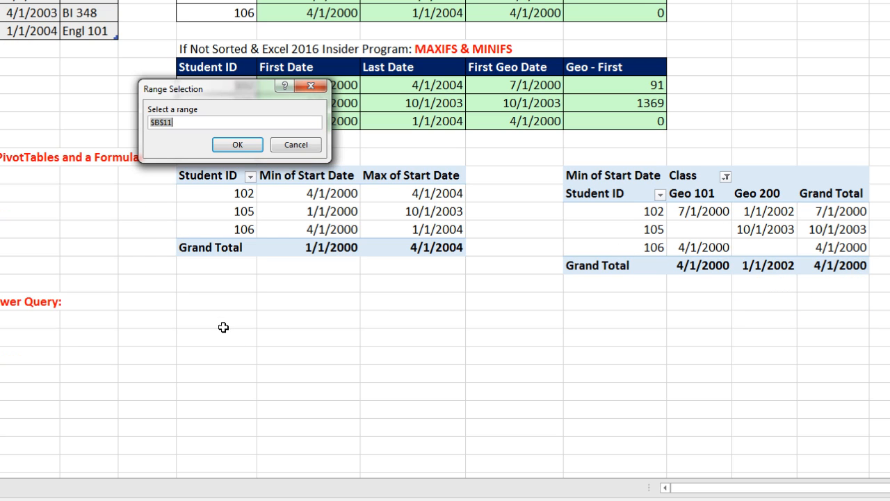
left_click(216, 317)
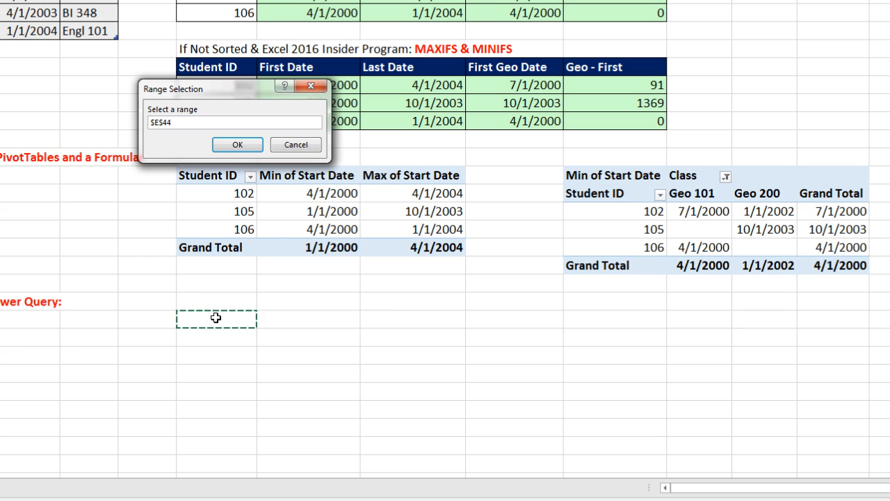
left_click(238, 144)
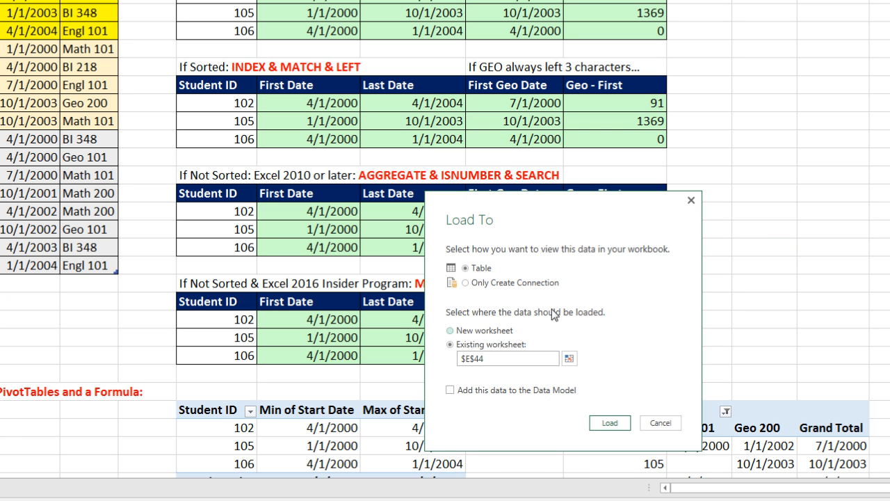
left_click(610, 424)
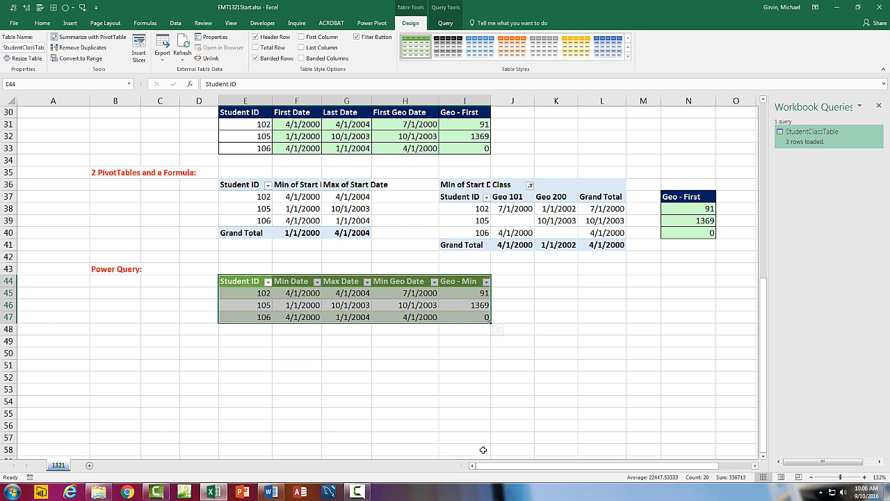
left_click(420, 375)
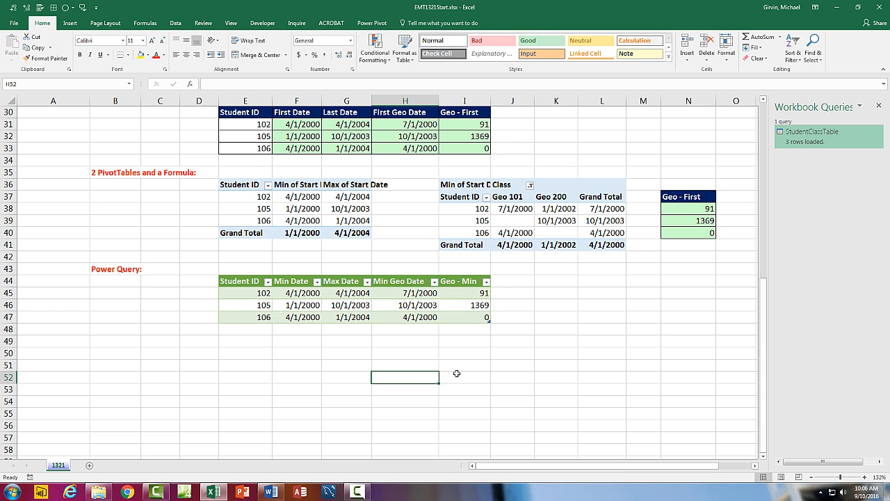
Step: Examine student 102's First Geo Date formulas in the MAXIFS & MINIFS table and the AGGREGATE & ISNUMBER & SEARCH table
scroll(735, 272, "up", 3)
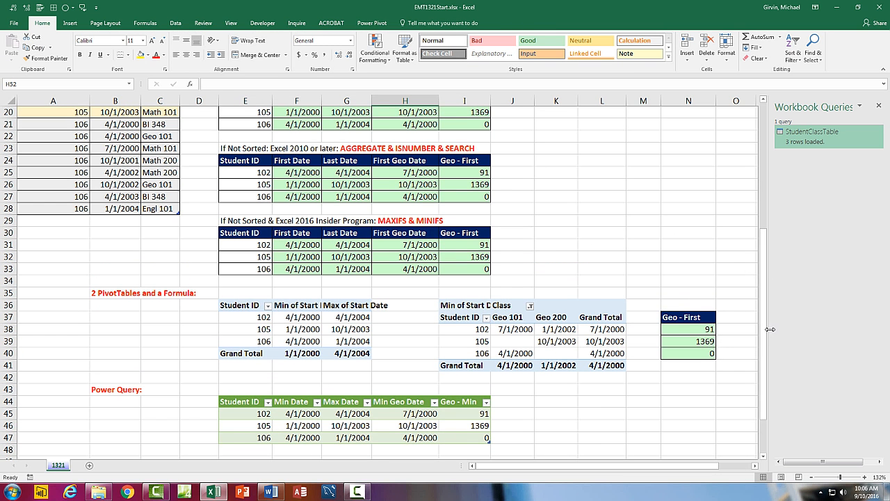
scroll(737, 254, "up", 4)
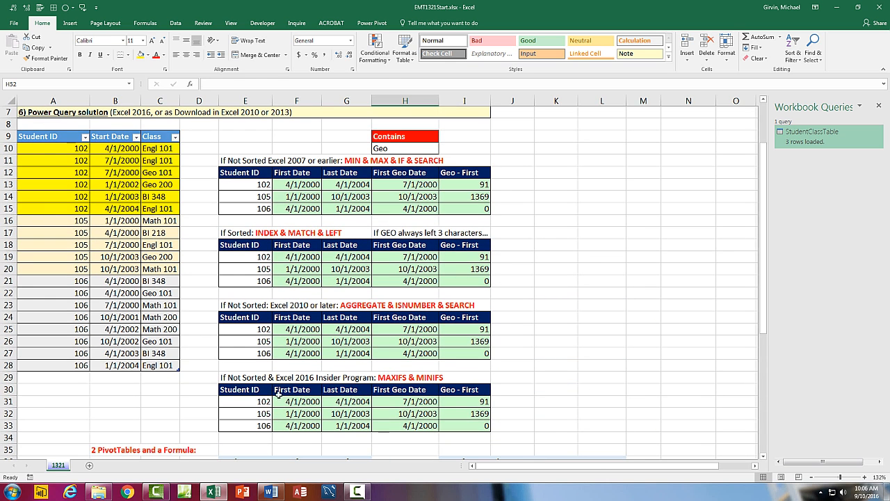
left_click(404, 402)
key("F2")
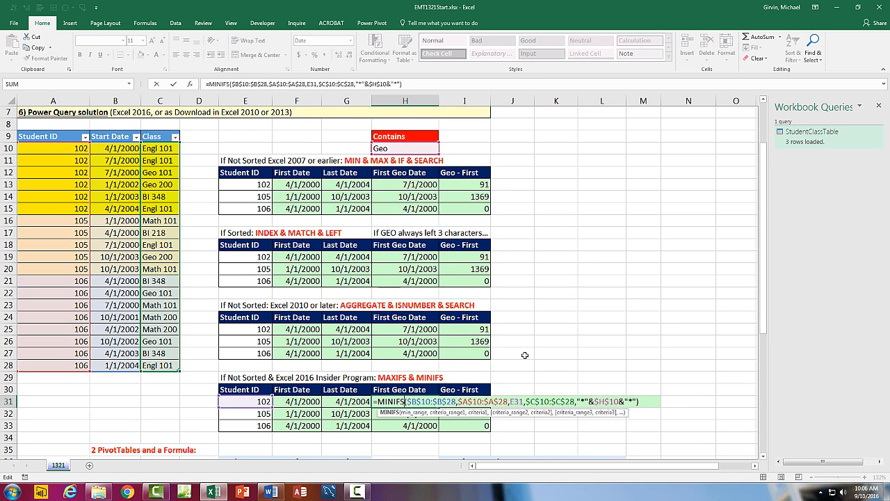
key("Escape")
key("Up")
key("Up")
key("Up")
key("Up")
key("Up")
key("Up")
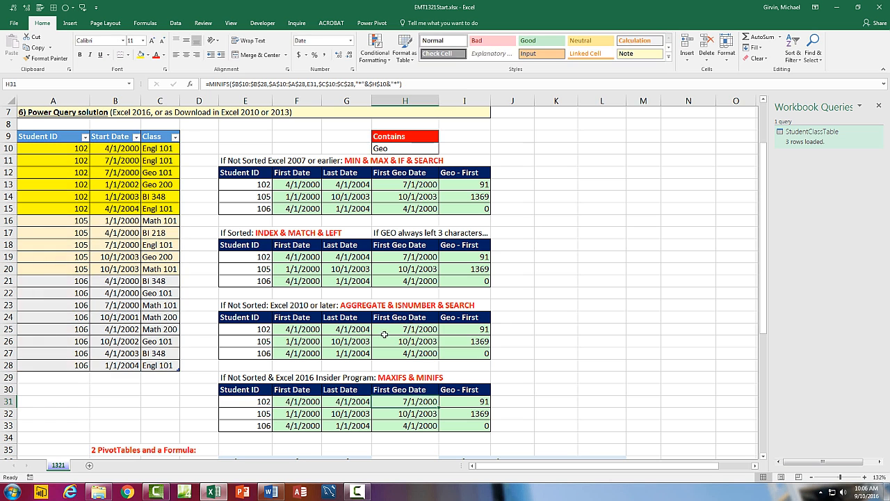
key("F2")
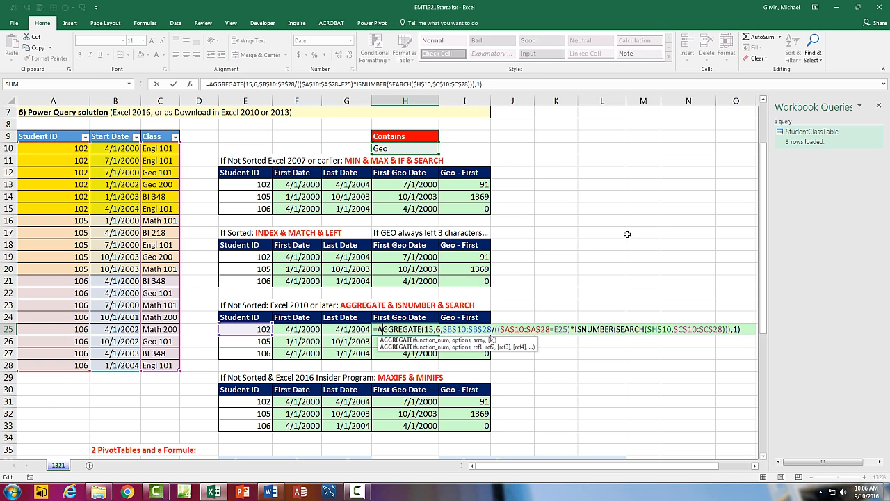
key("Escape")
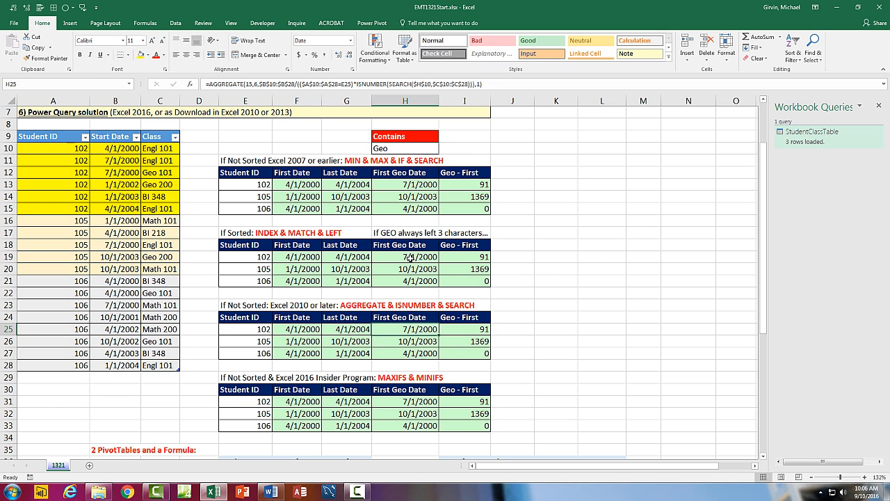
Step: Examine student 102's First Geo Date array formulas in the INDEX & MATCH & LEFT table and the MIN & MAX & IF & SEARCH table
key("Up")
key("Up")
key("Up")
key("Up")
key("Up")
key("Up")
key("F2")
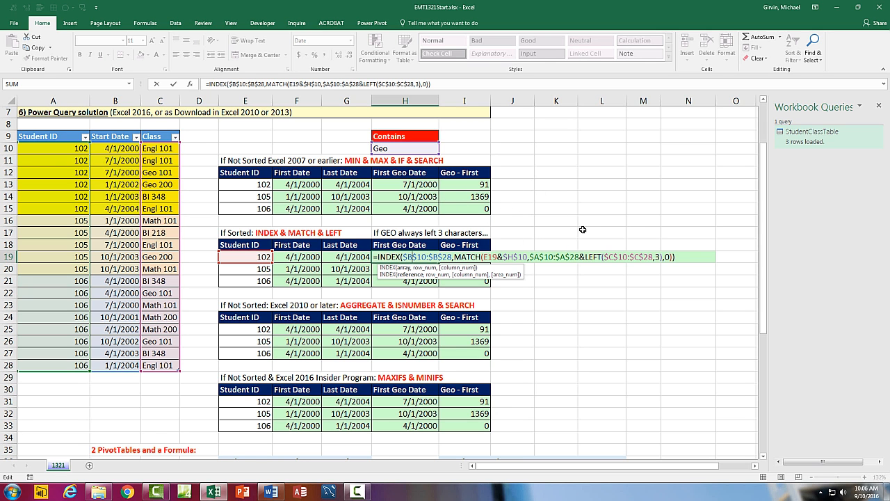
key("ctrl+shift+Return")
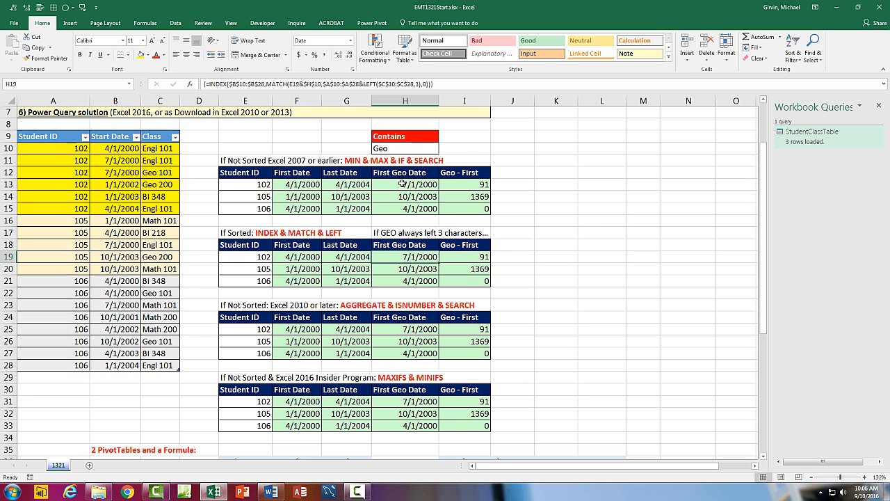
double_click(402, 184)
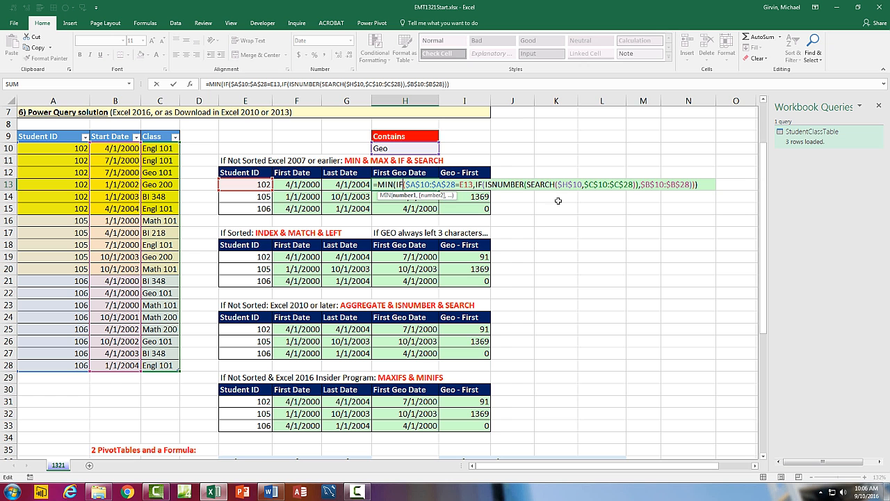
scroll(560, 203, "up", 2)
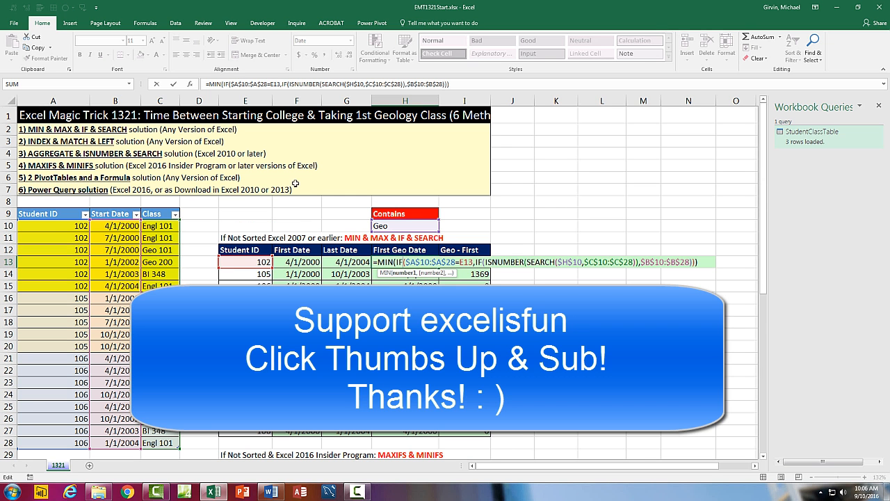